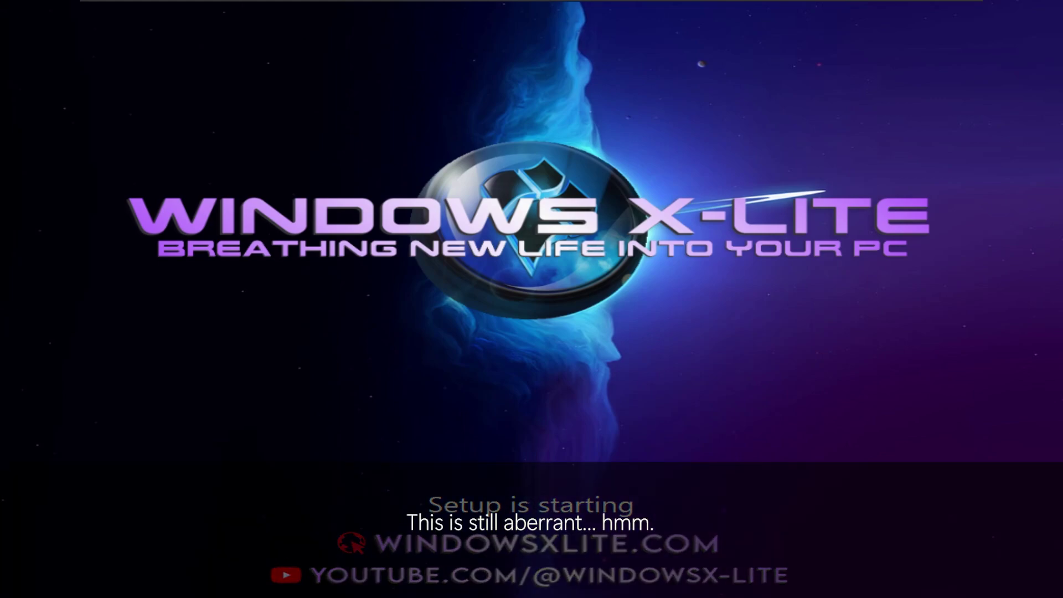
Open a command prompt during Setup, use DiskPart to select disk 0 and clean it, and exit DiskPart
key(shift+F10)
text(diskpart)
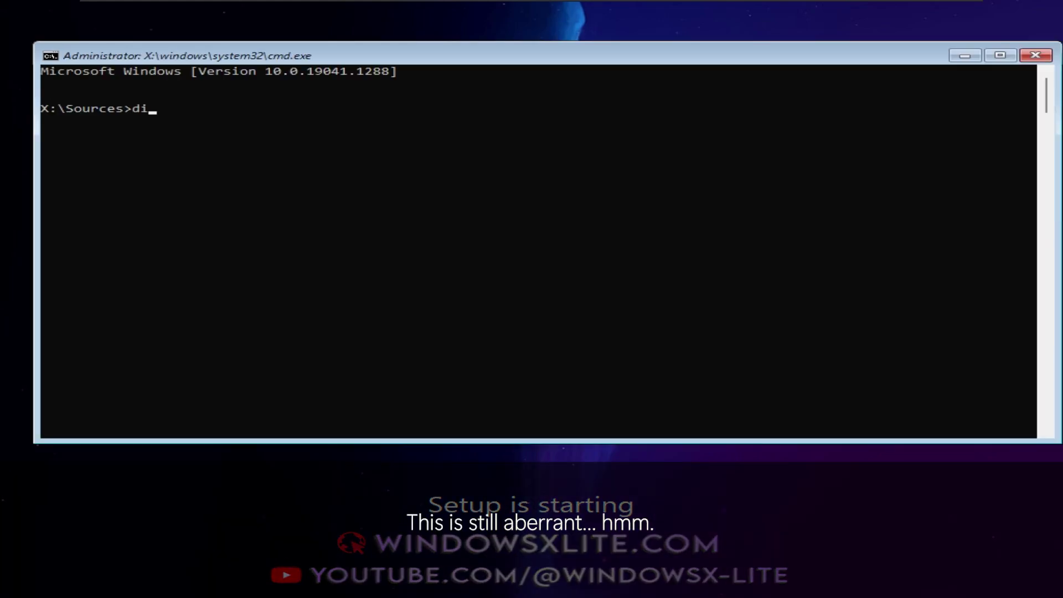
key(Return)
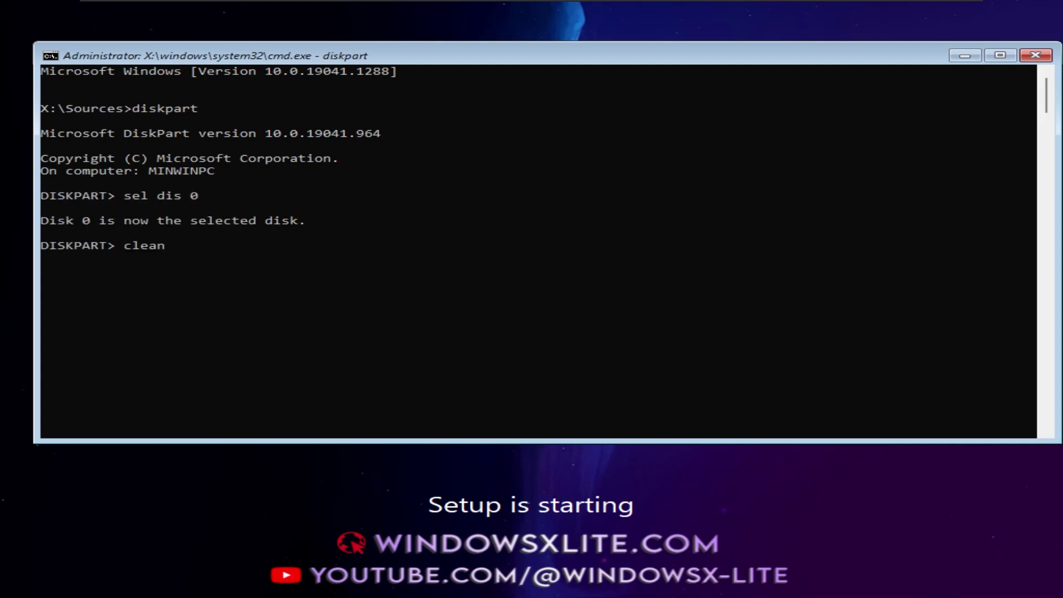
key(Return)
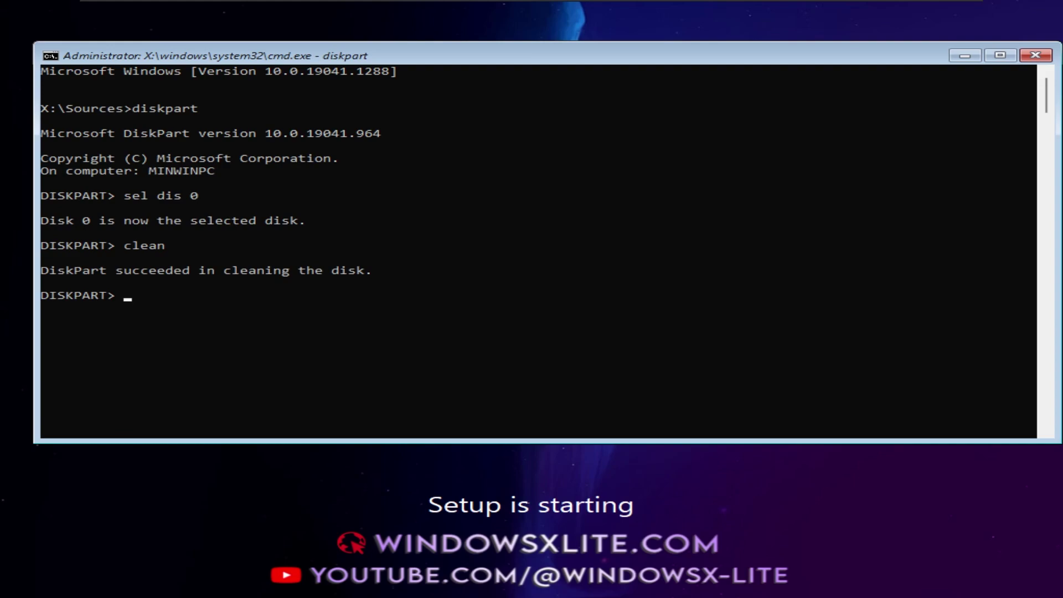
text(dxpl)
key(BackSpace)
key(BackSpace)
key(BackSpace)
key(BackSpace)
text(exit)
key(Return)
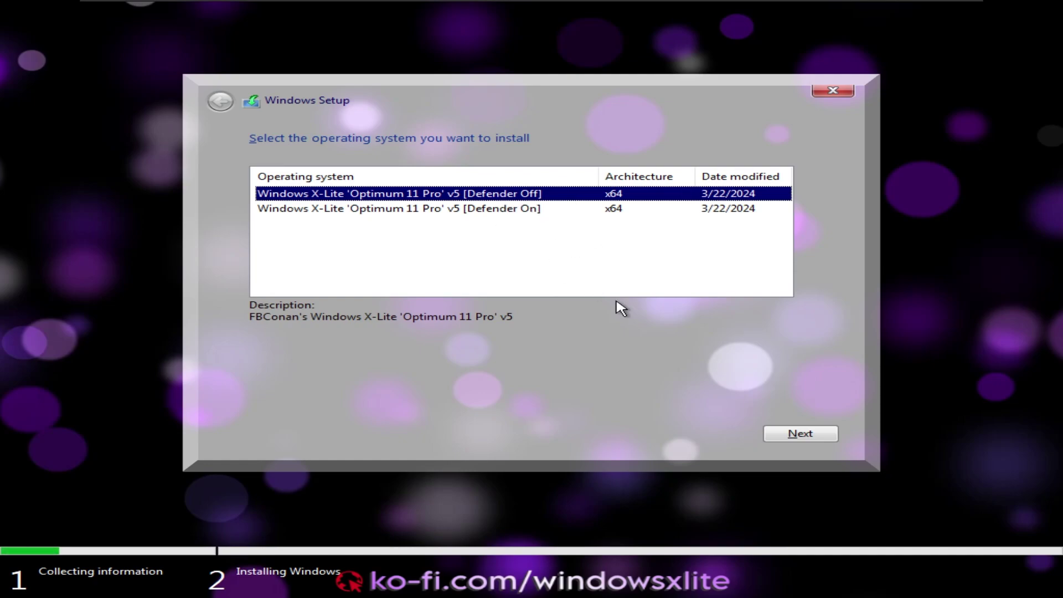
Choose Windows X-Lite 'Optimum 11 Pro' v5 [Defender Off] as the operating system and proceed with the installation
click(804, 433)
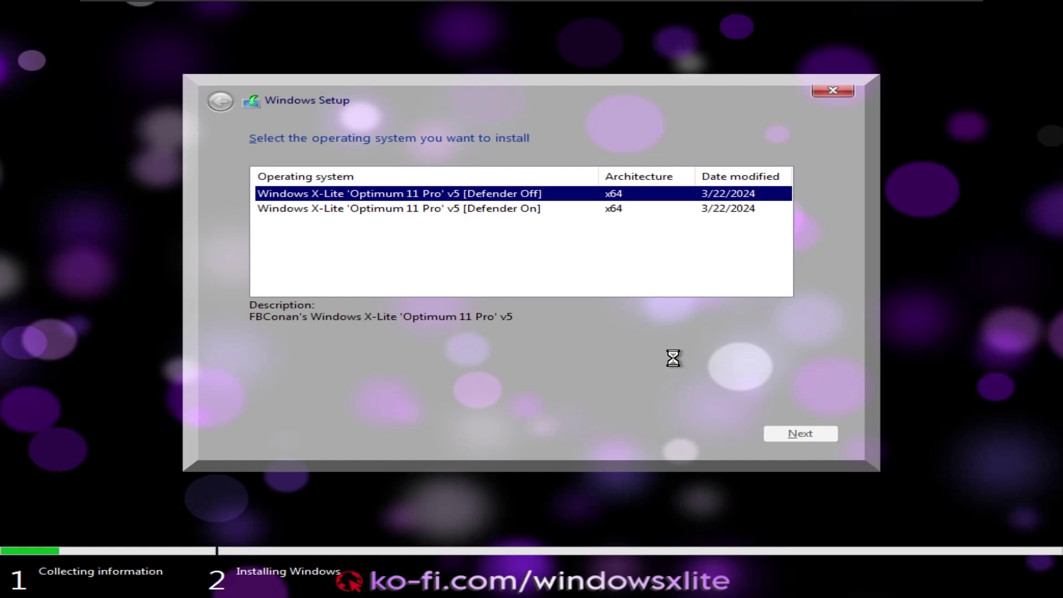
click(805, 433)
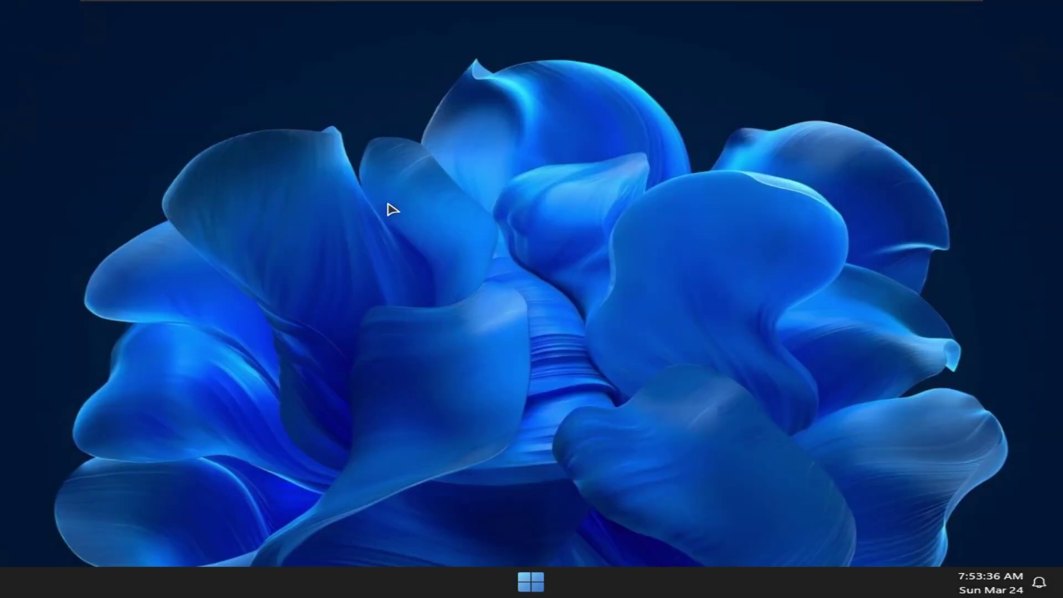
Check the disk usage of the C: Windows X-Lite drive in its properties, and close File Explorer
drag(250, 294, 276, 347)
key(super)
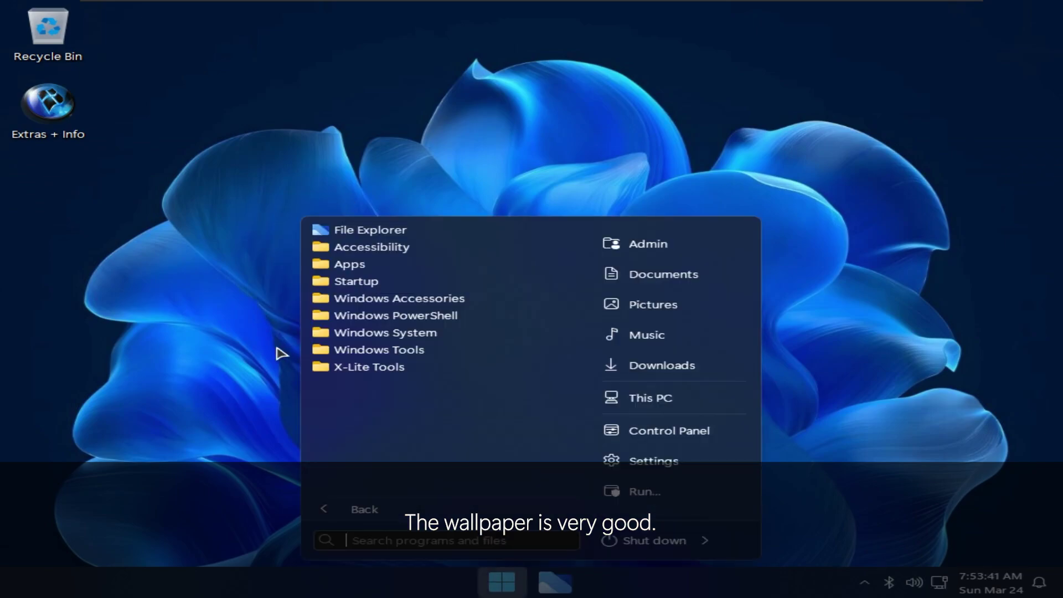
key(super+e)
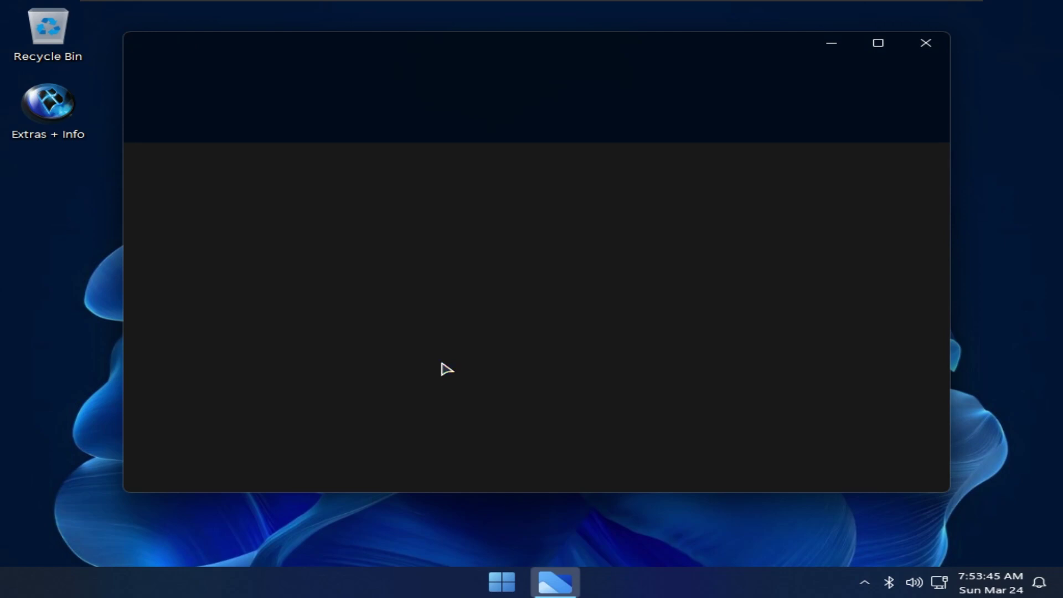
drag(436, 325, 504, 205)
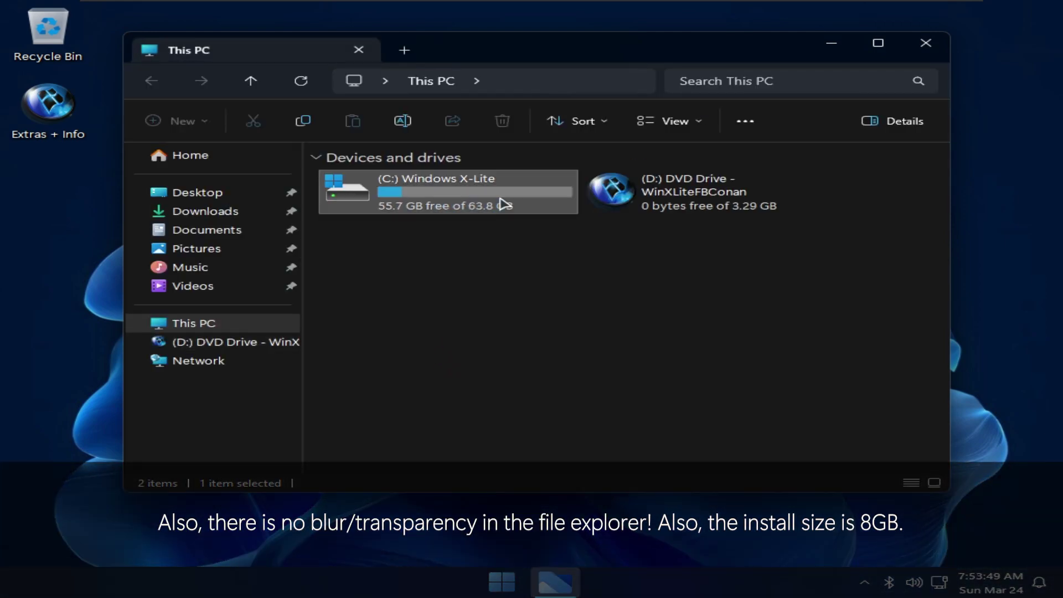
key(alt+Return)
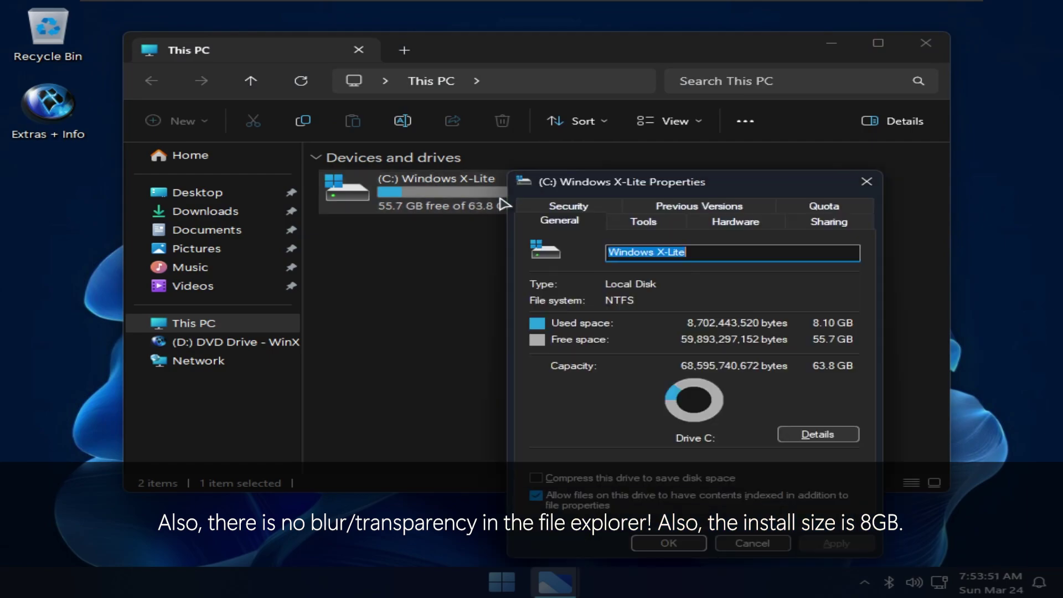
key(Escape)
key(alt+F4)
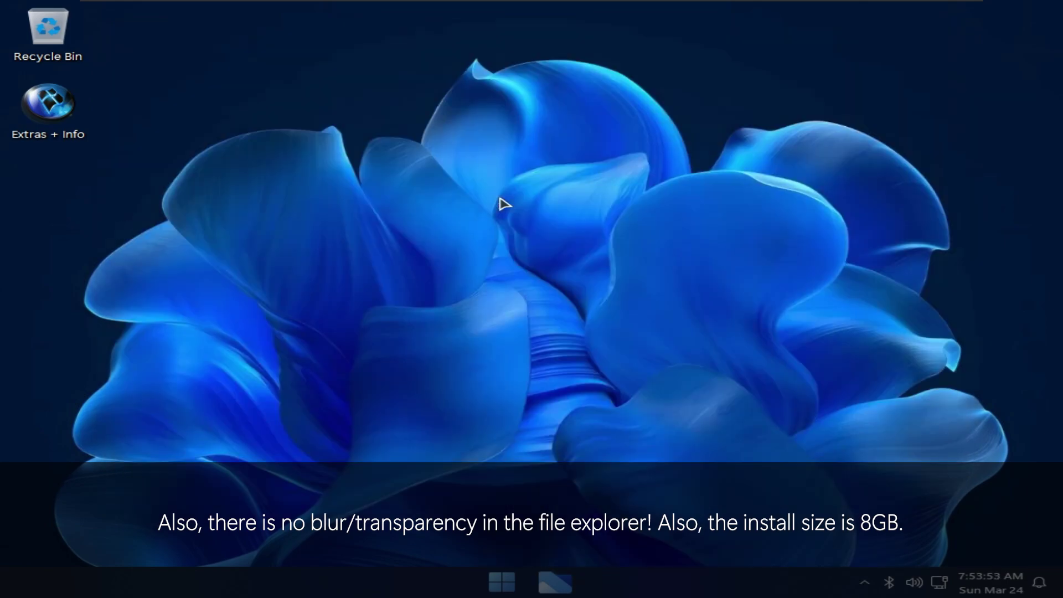
Examine the CPU and Memory performance in Task Manager, and close it
key(ctrl+shift+Escape)
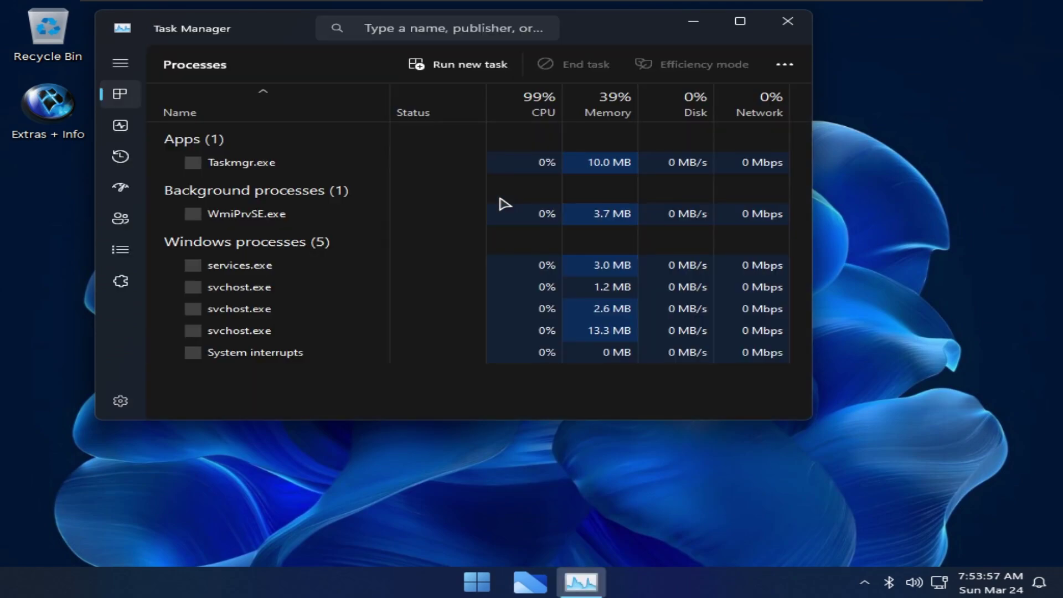
key(ctrl+Tab)
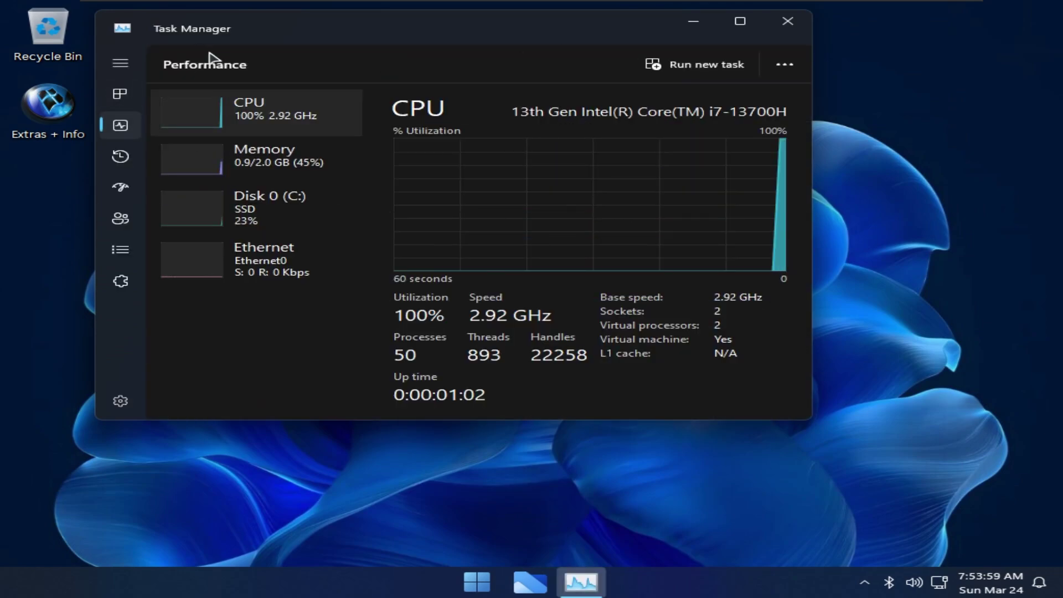
click(327, 147)
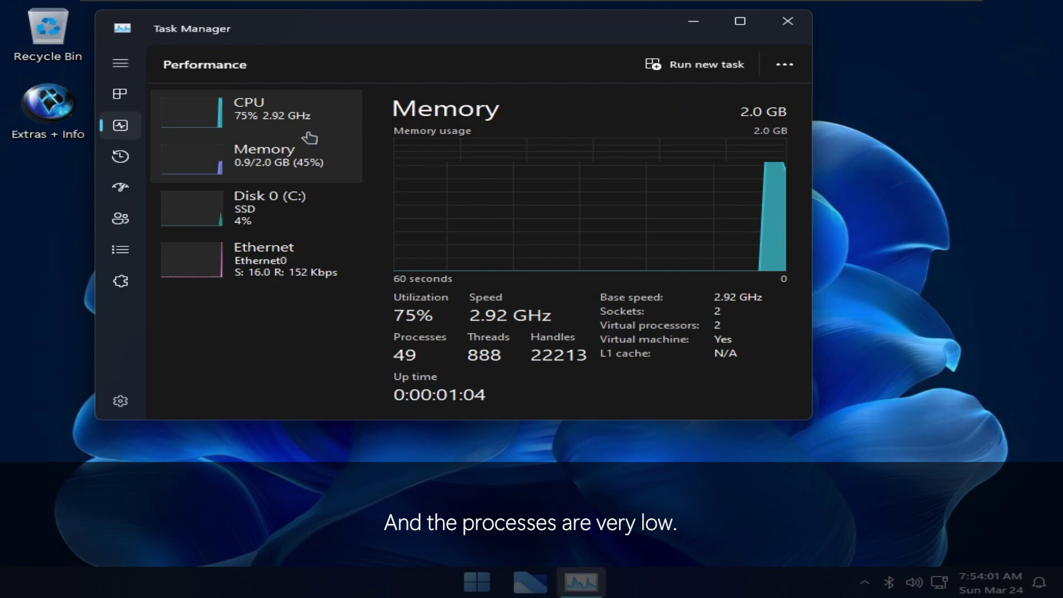
click(342, 111)
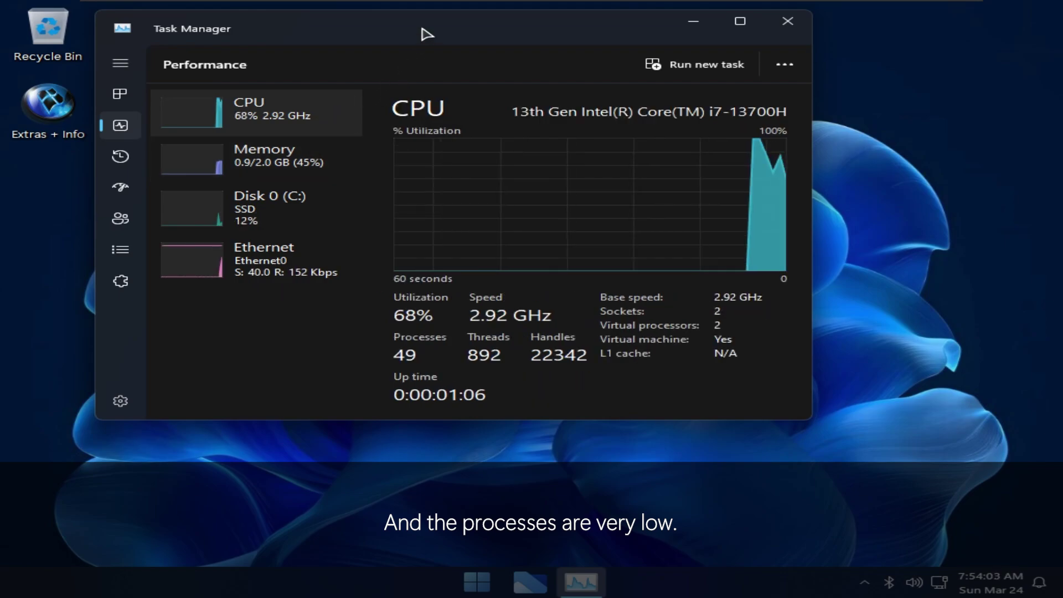
drag(425, 34, 382, 59)
key(alt+F4)
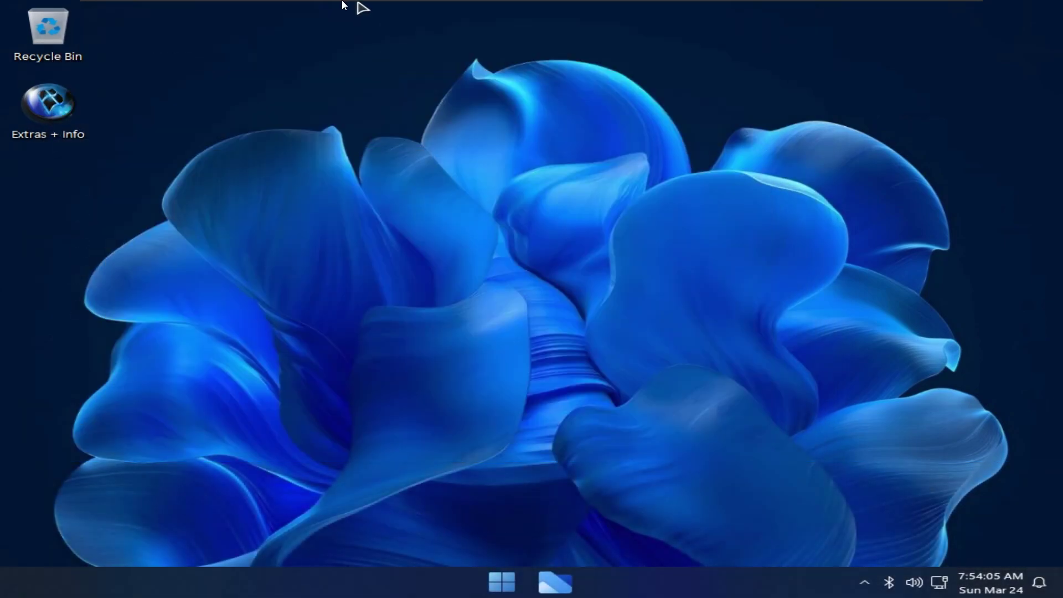
Mount the VMware Tools disc in the virtual machine and run setup64.exe from the DVD drive
mouse_move(360, 3)
click(180, 6)
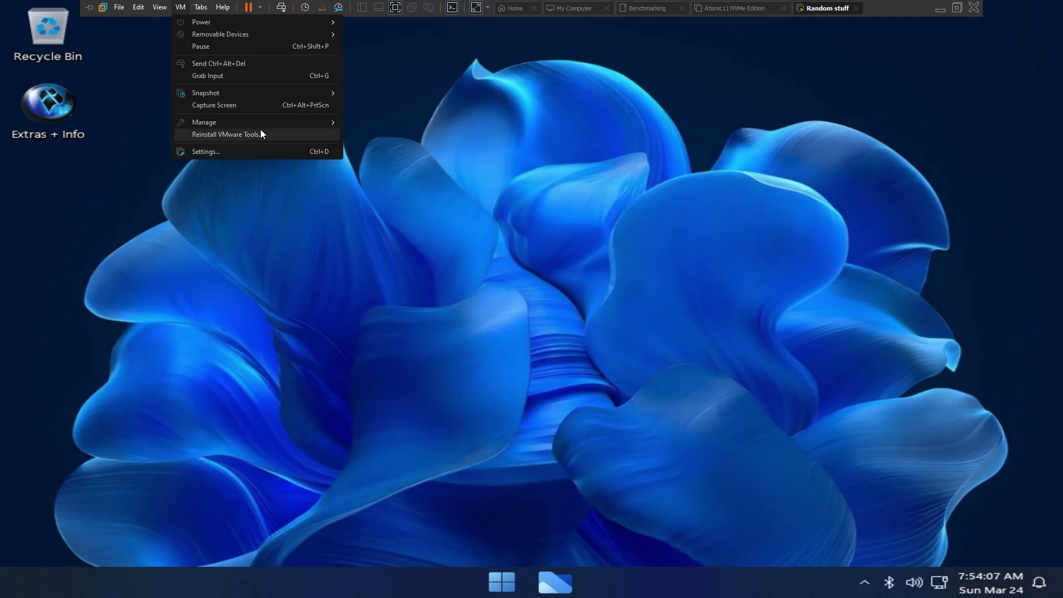
click(254, 134)
drag(316, 301, 396, 227)
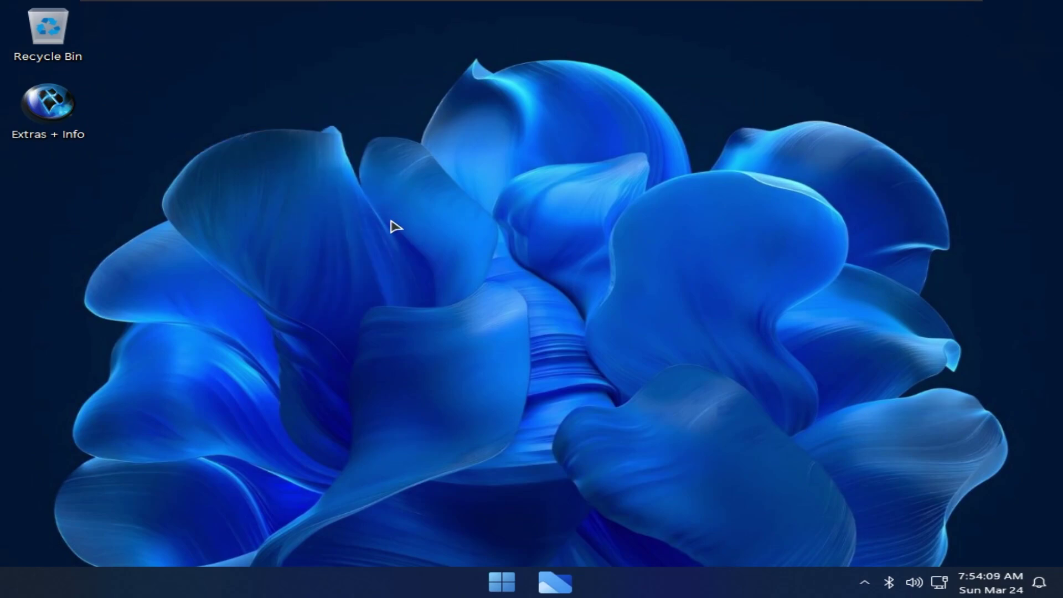
key(super+e)
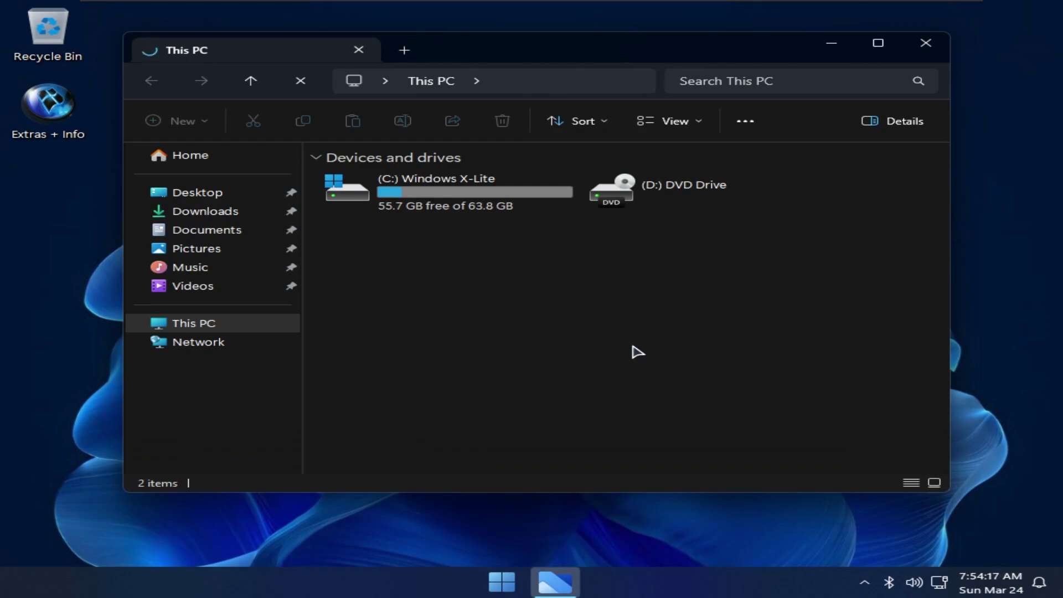
click(665, 206)
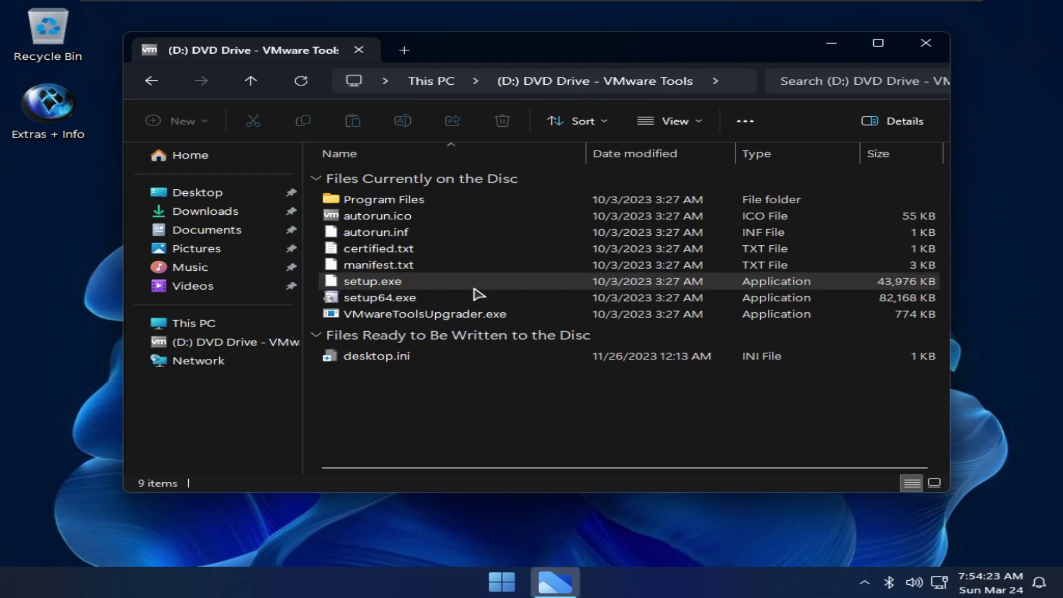
double_click(475, 299)
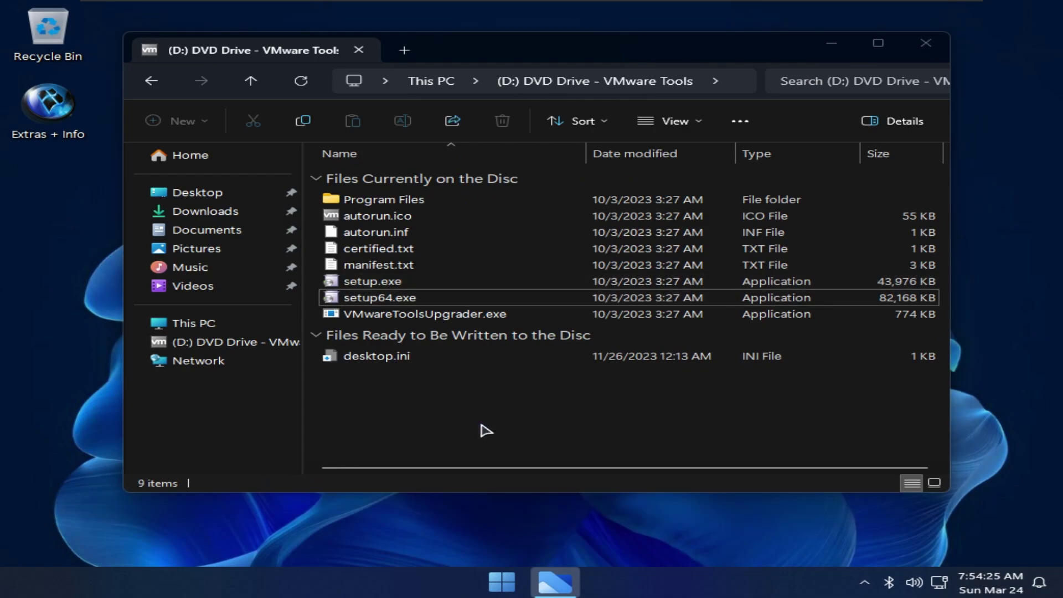
Look through the Apps folder in the Start menu and the commands in the desktop's context menu
key(super)
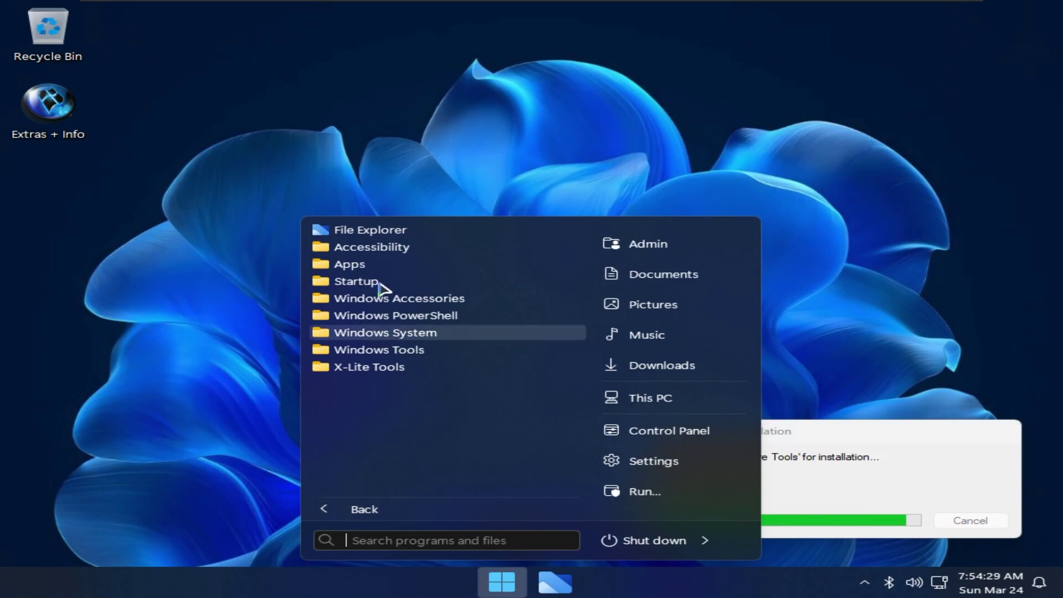
click(392, 269)
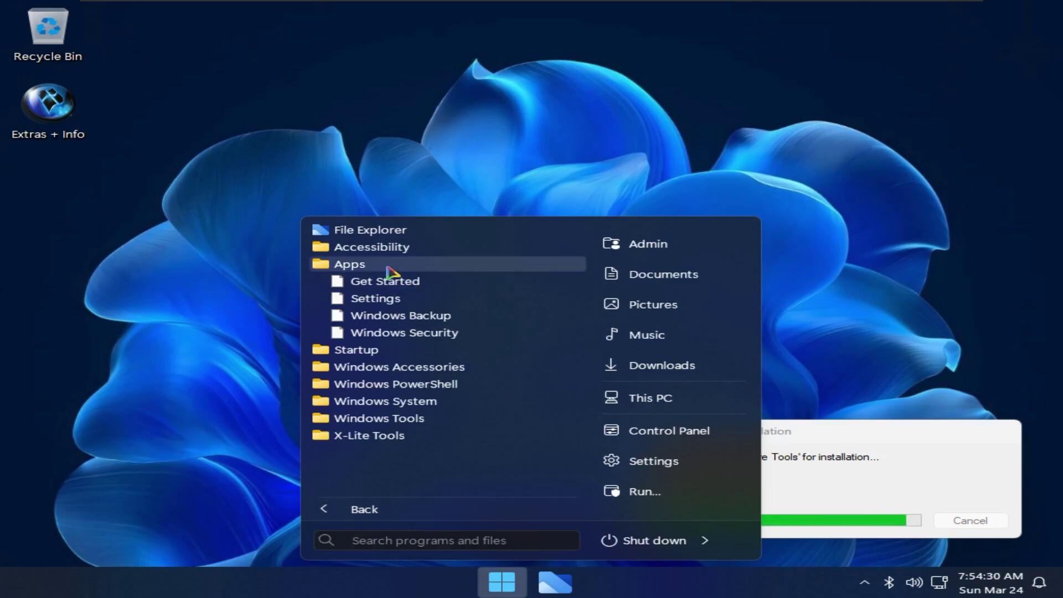
click(422, 267)
click(247, 108)
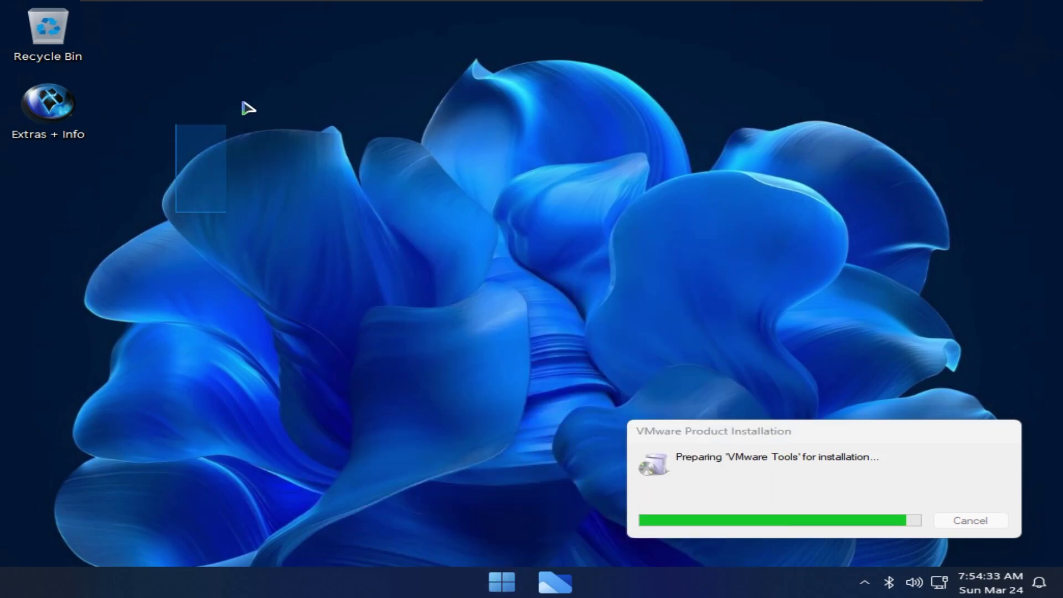
drag(242, 107, 118, 166)
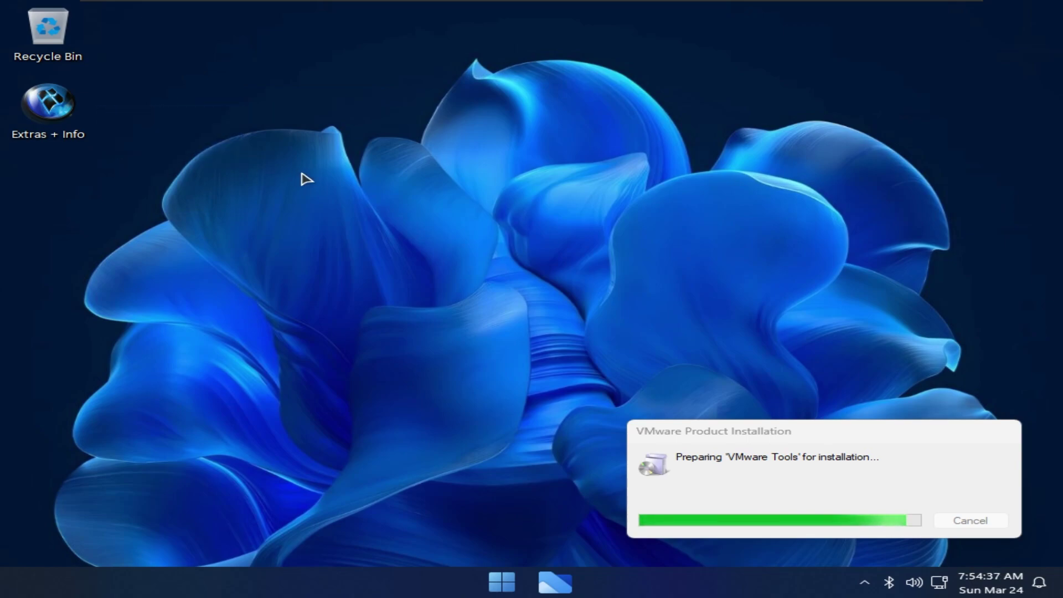
right_click(297, 173)
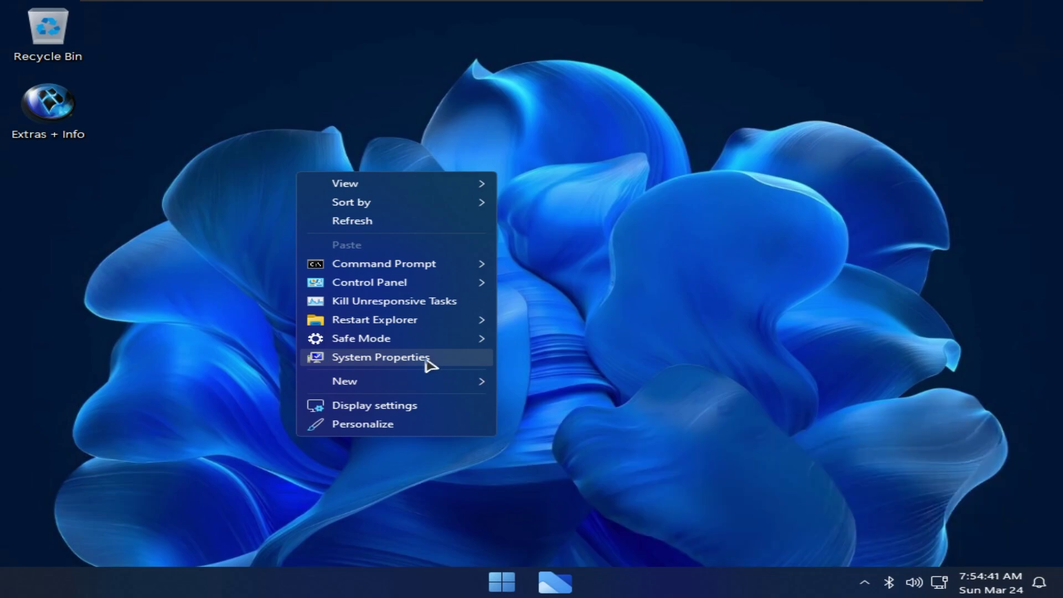
click(586, 378)
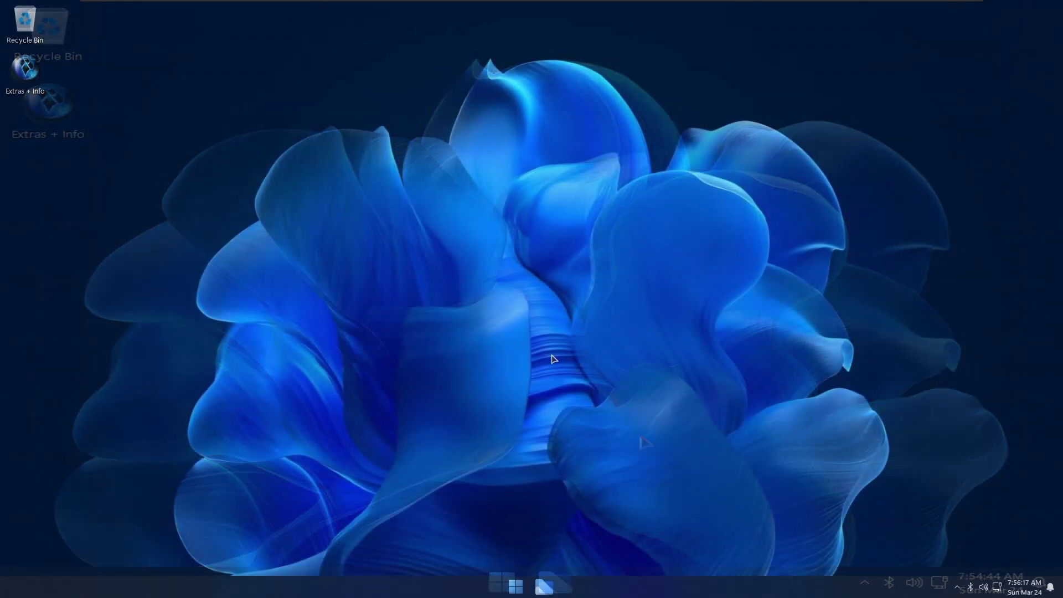
drag(293, 434, 487, 288)
drag(191, 427, 450, 142)
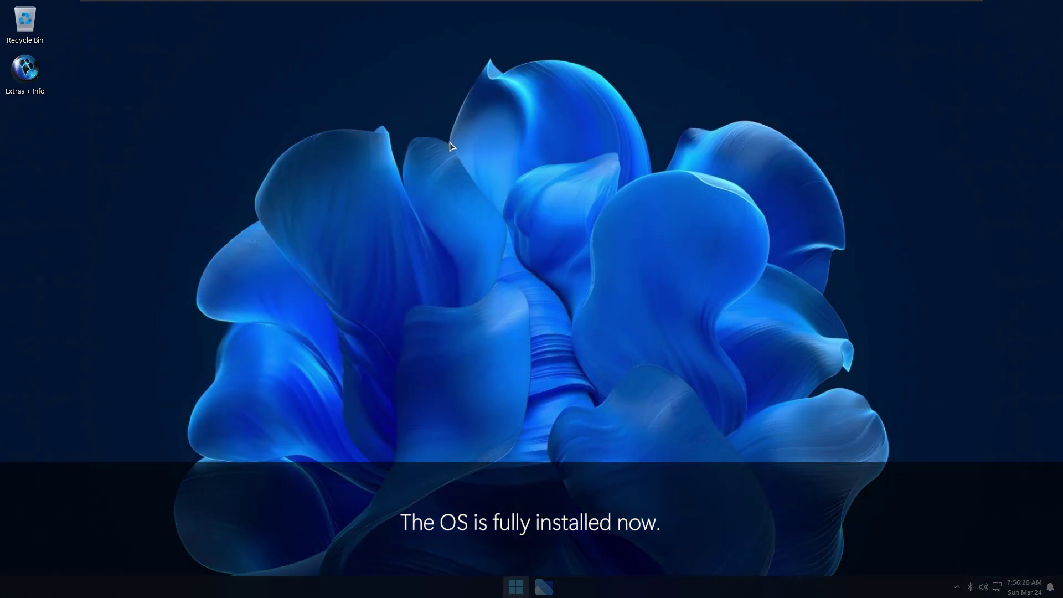
key(super)
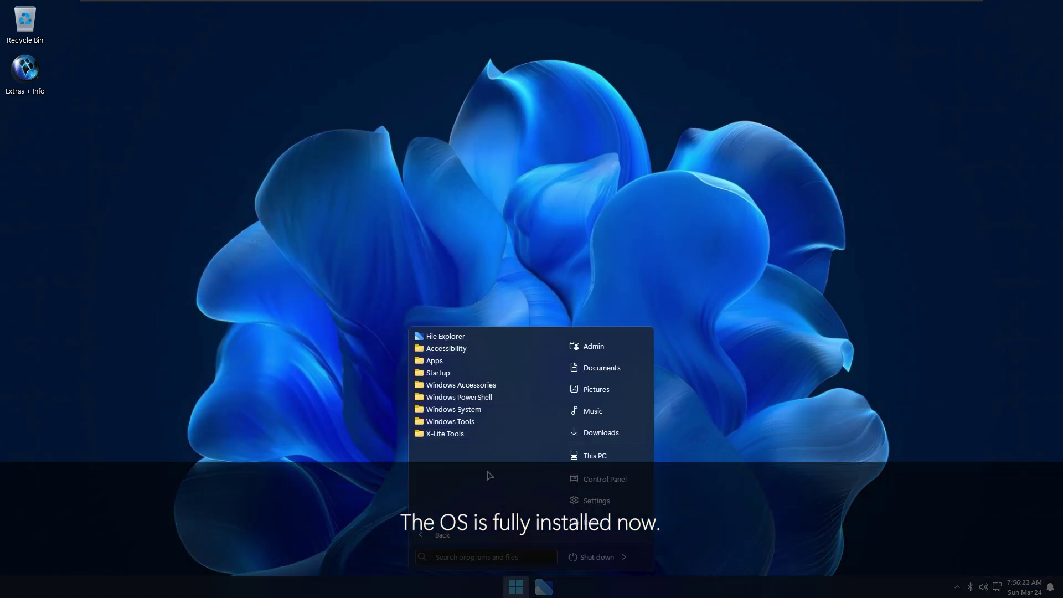
key(super)
key(super+r)
key(Escape)
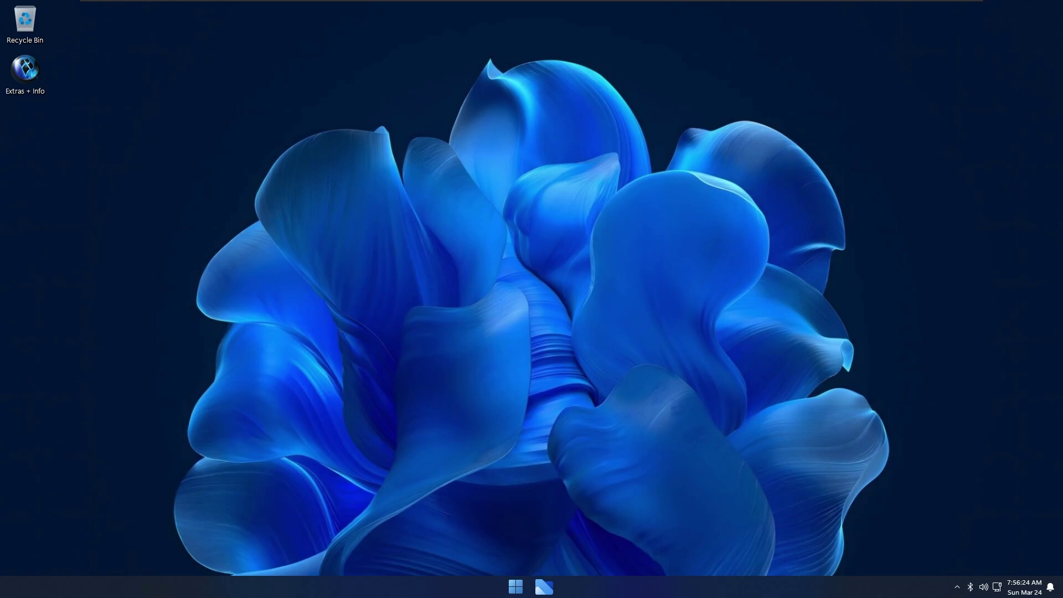
Open the StartAllBack taskbar configuration and review the icon size and icon margin options
right_click(613, 588)
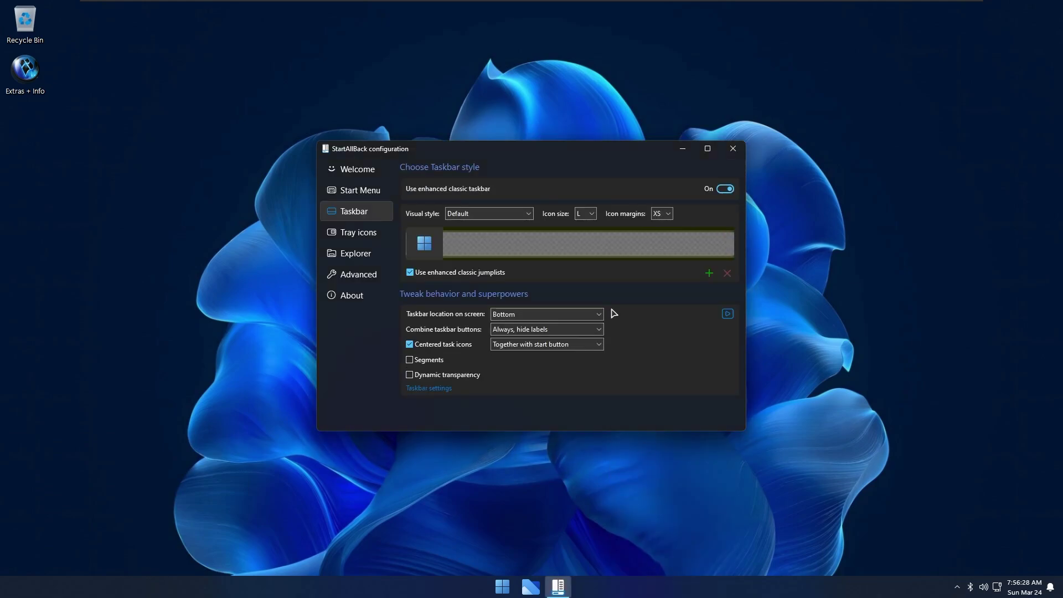
click(587, 213)
click(588, 213)
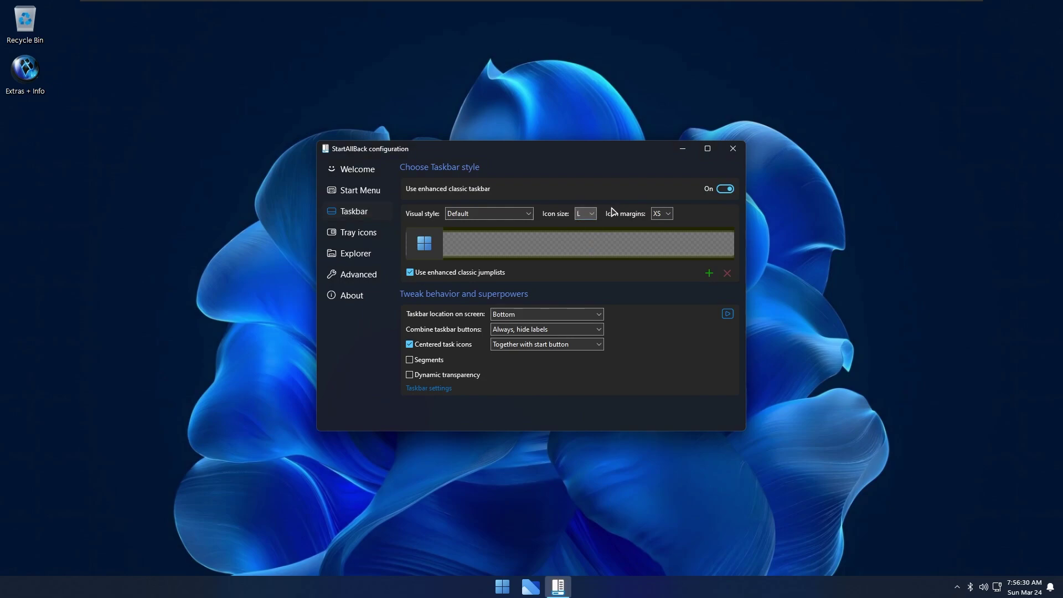
click(661, 213)
click(658, 217)
click(586, 215)
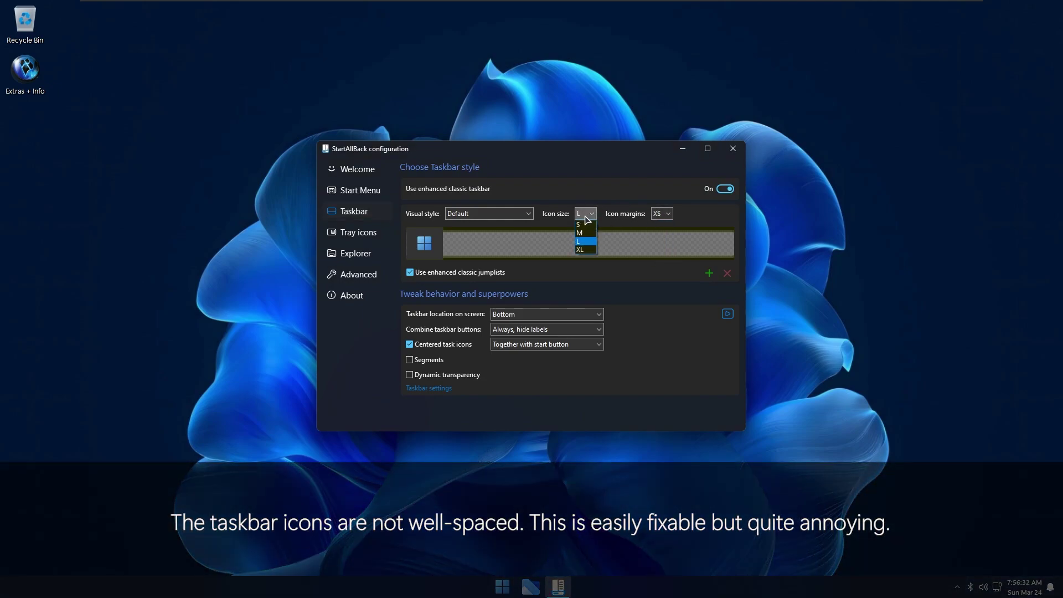
click(587, 216)
Check StartAllBack's version and license information, and return to its taskbar settings
click(352, 295)
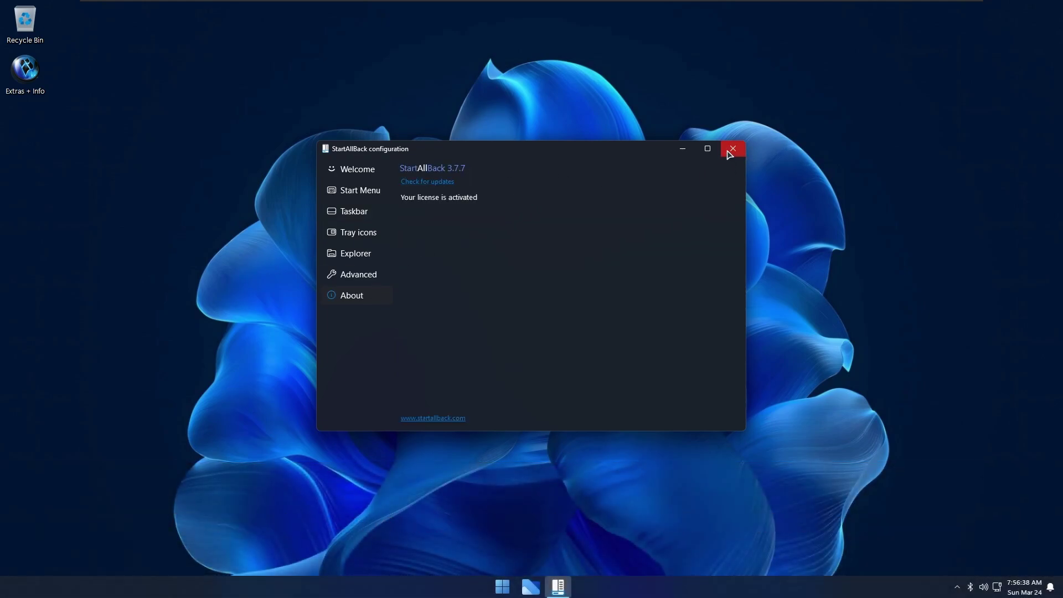
click(370, 248)
click(370, 215)
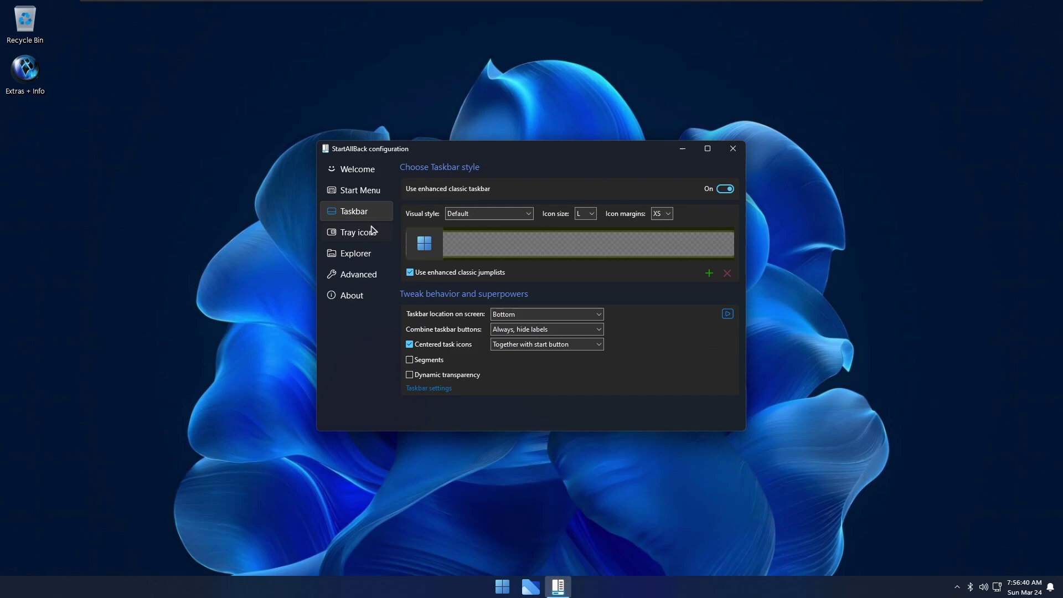
Look at StartAllBack's tray icon and Start menu settings and close the configuration window
click(372, 230)
click(381, 187)
key(alt+F4)
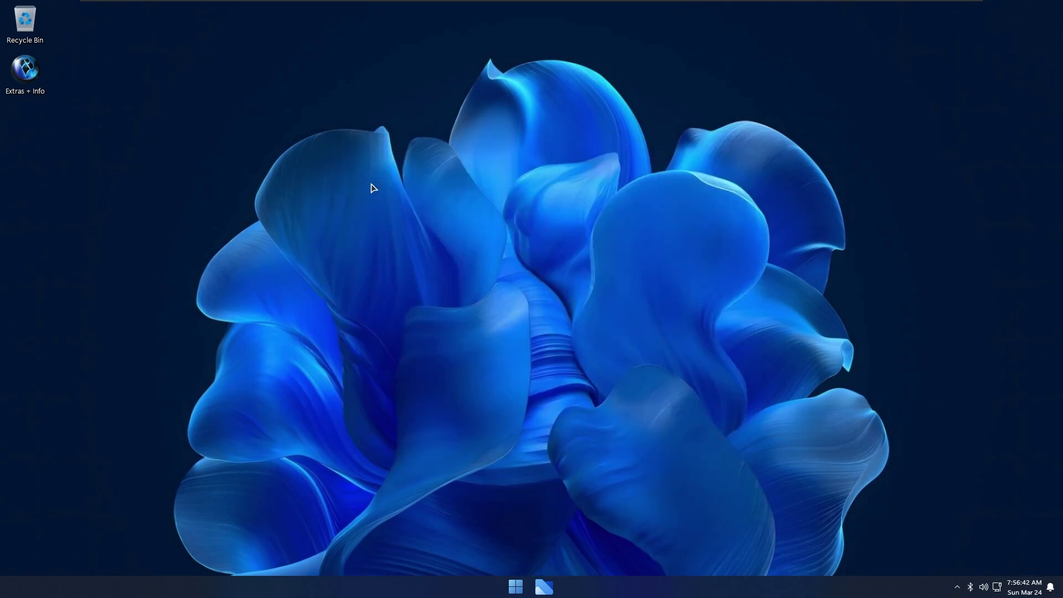
Run winver to check the Windows version and build, and move the About Windows dialog to the middle of the desktop
key(super)
key(super+r)
text(winver)
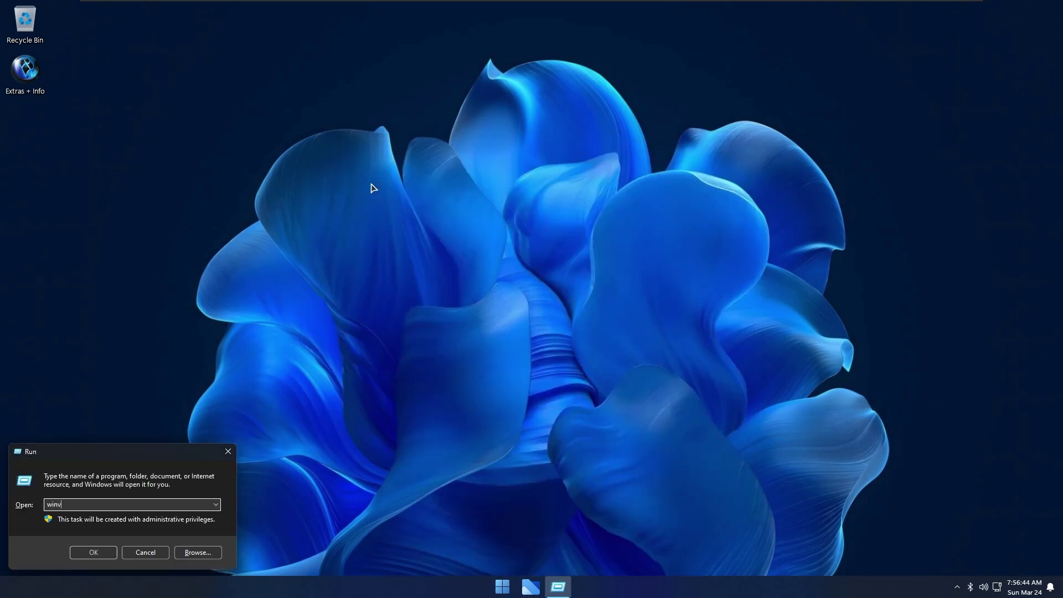
key(Return)
drag(136, 59, 521, 205)
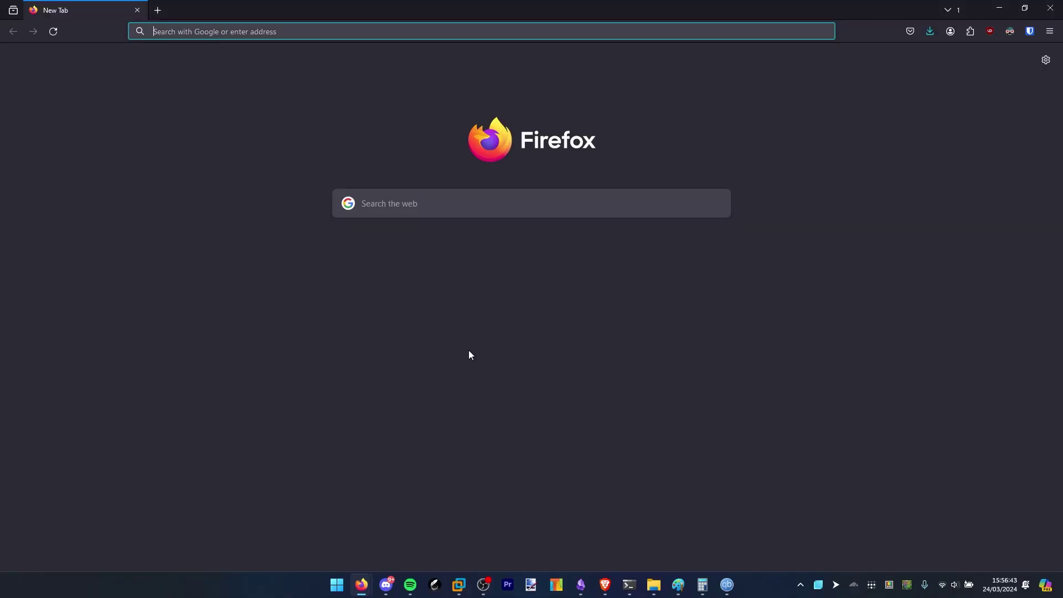
drag(587, 6, 593, 36)
text(windows 11)
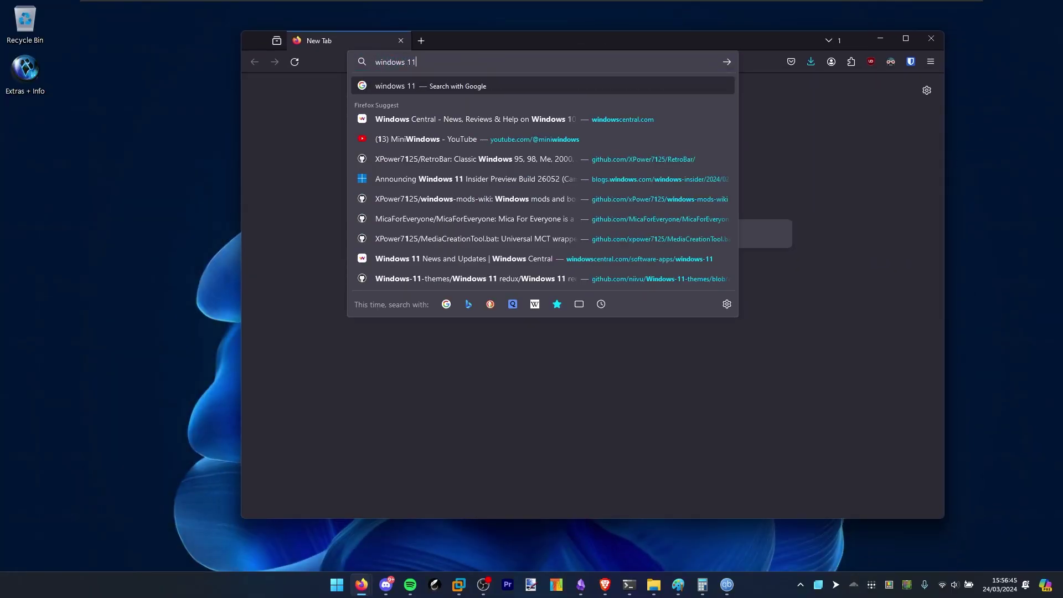
text( 22631)
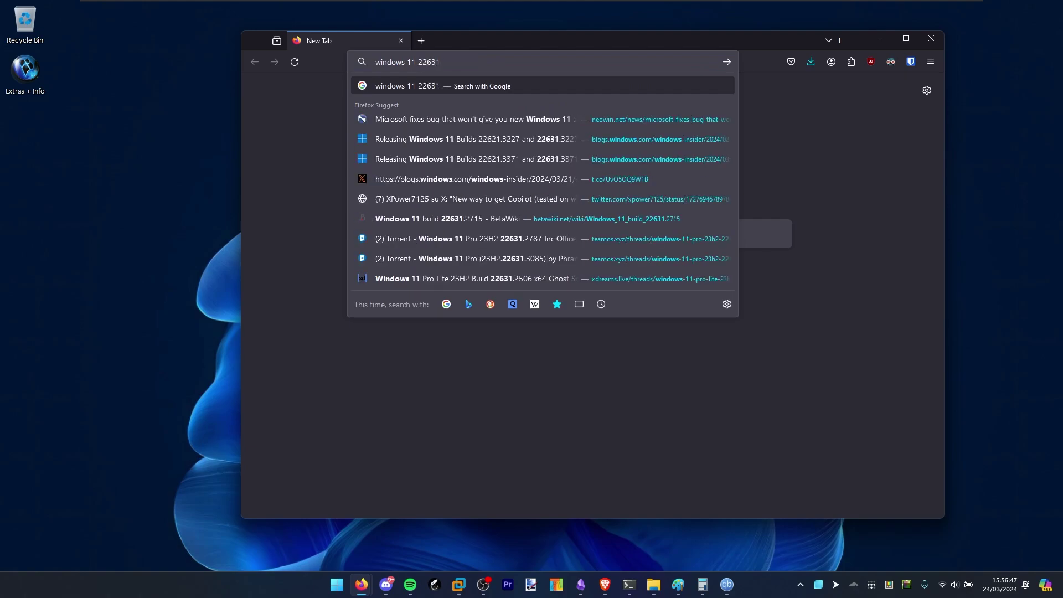
text(3371)
key(Return)
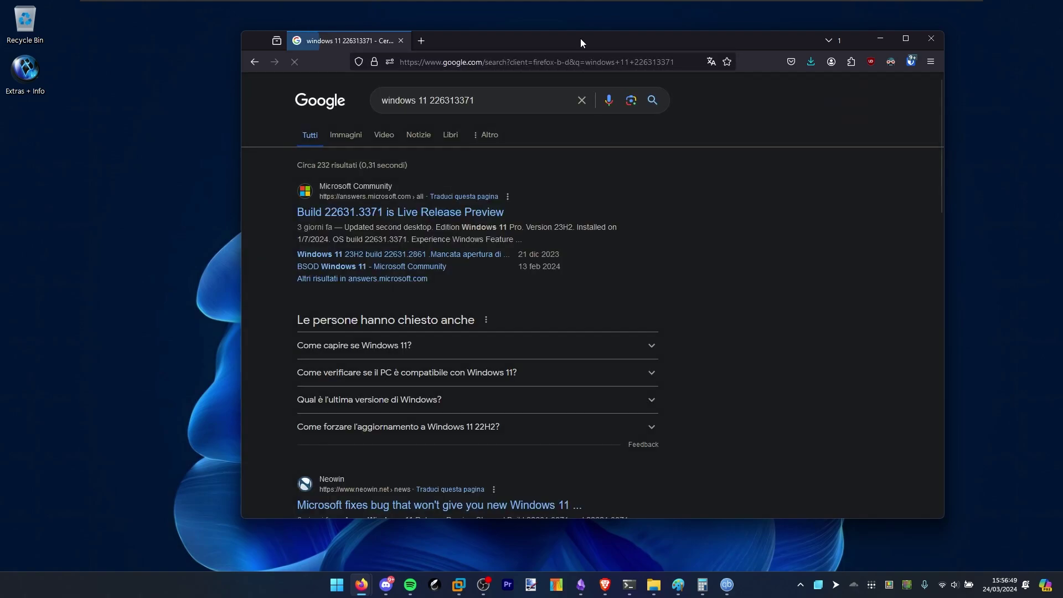
click(498, 213)
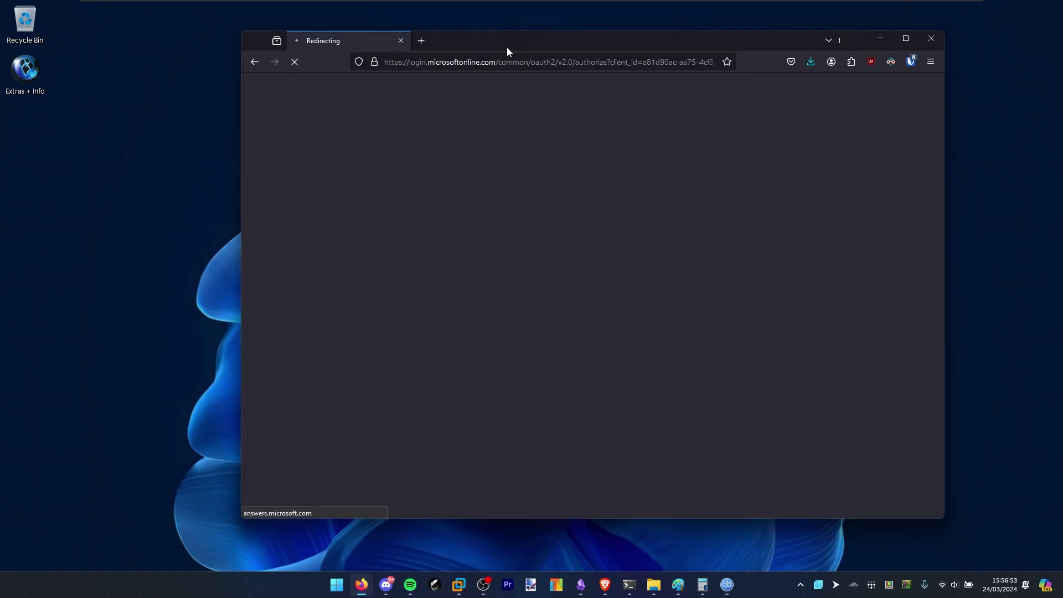
drag(507, 48, 456, 47)
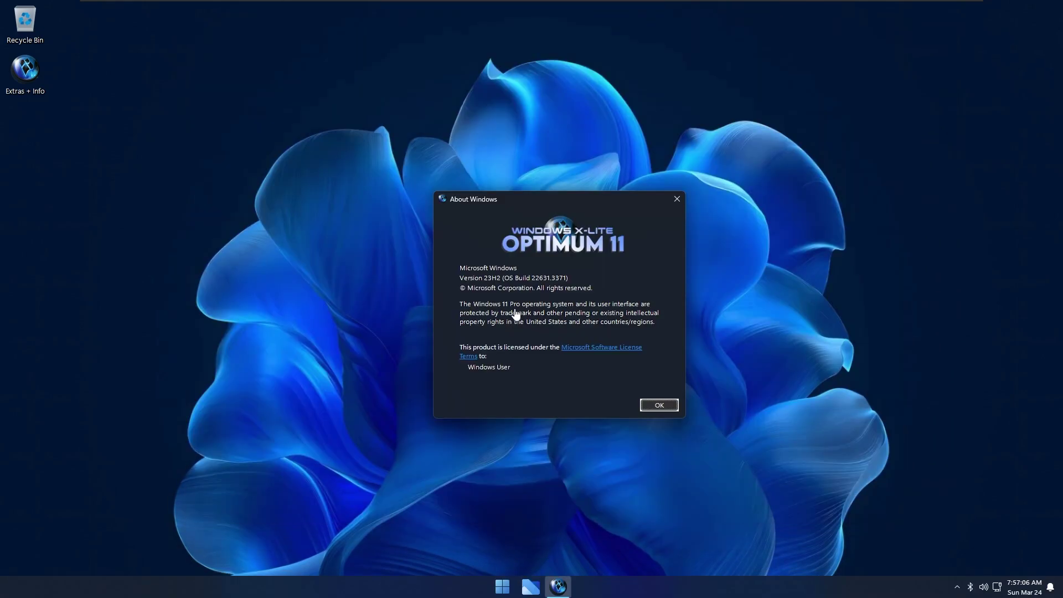
Close the About Windows dialog, and check the Windows Update page in an enlarged Settings window
key(Return)
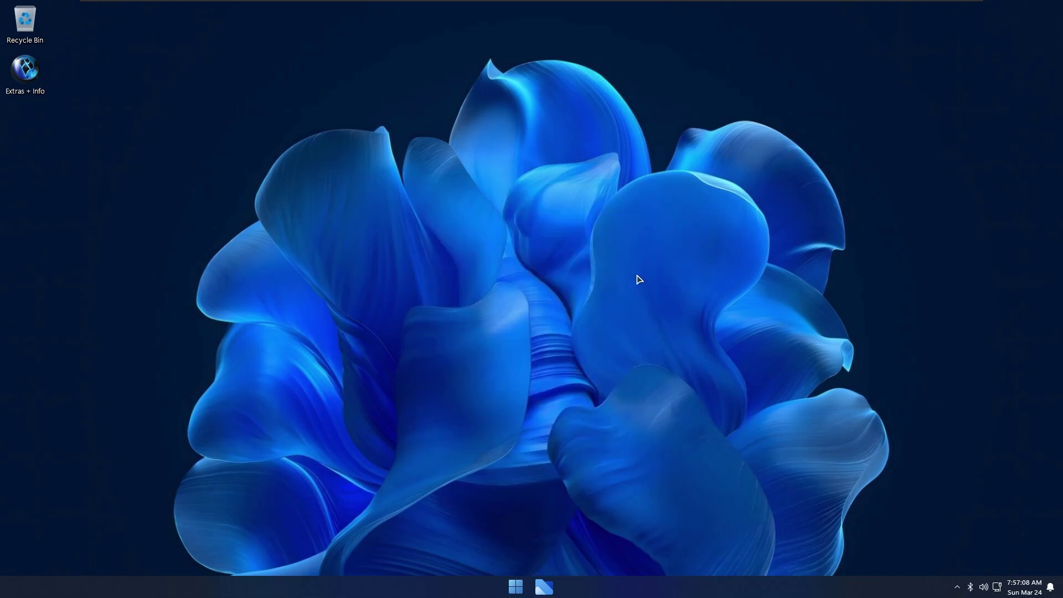
key(super+i)
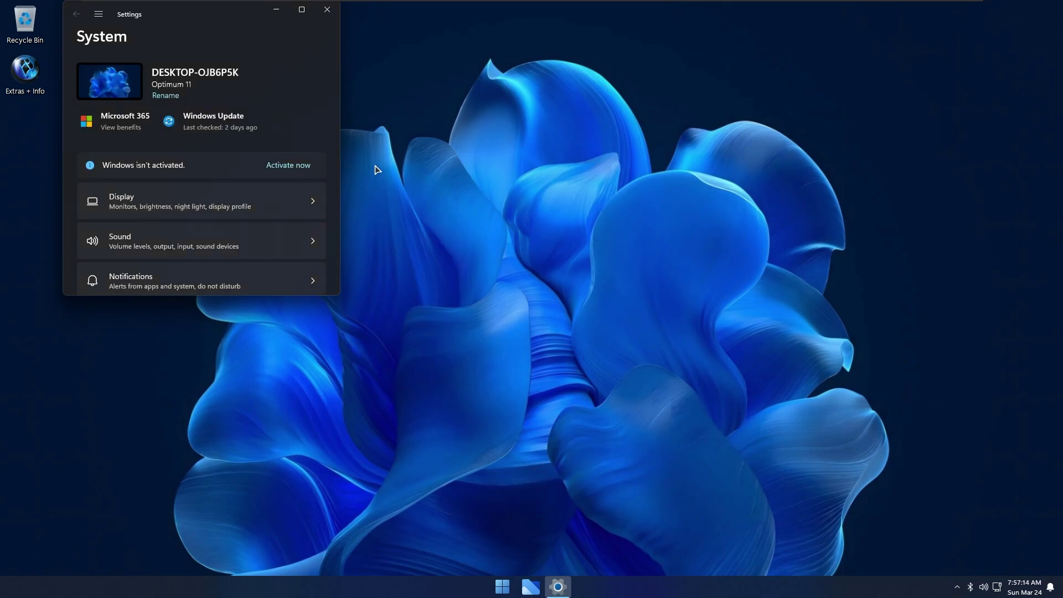
scroll(178, 206, down, 10)
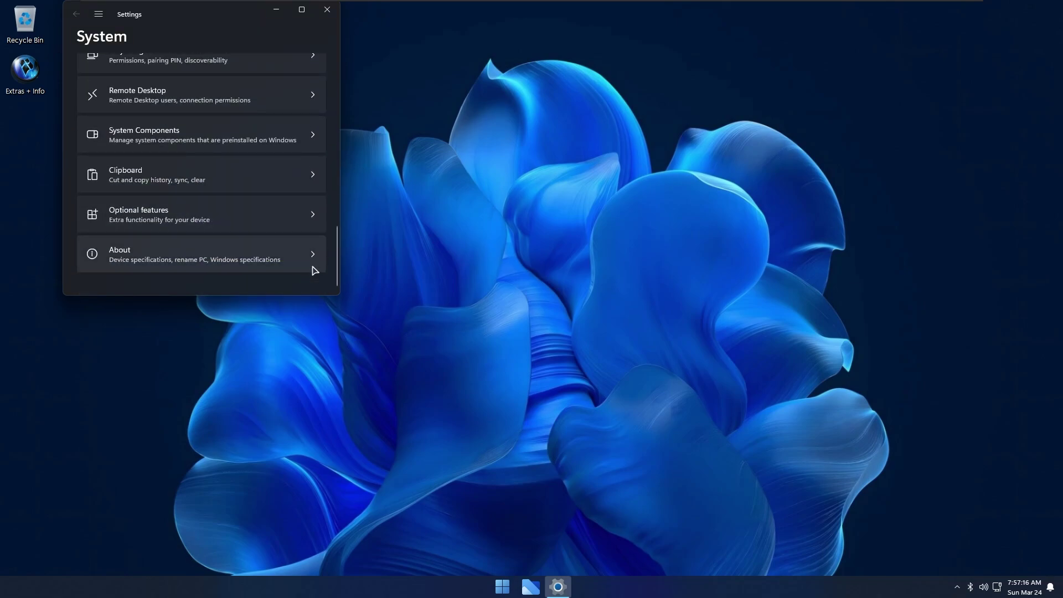
click(99, 14)
drag(204, 21, 164, 40)
drag(299, 313, 680, 555)
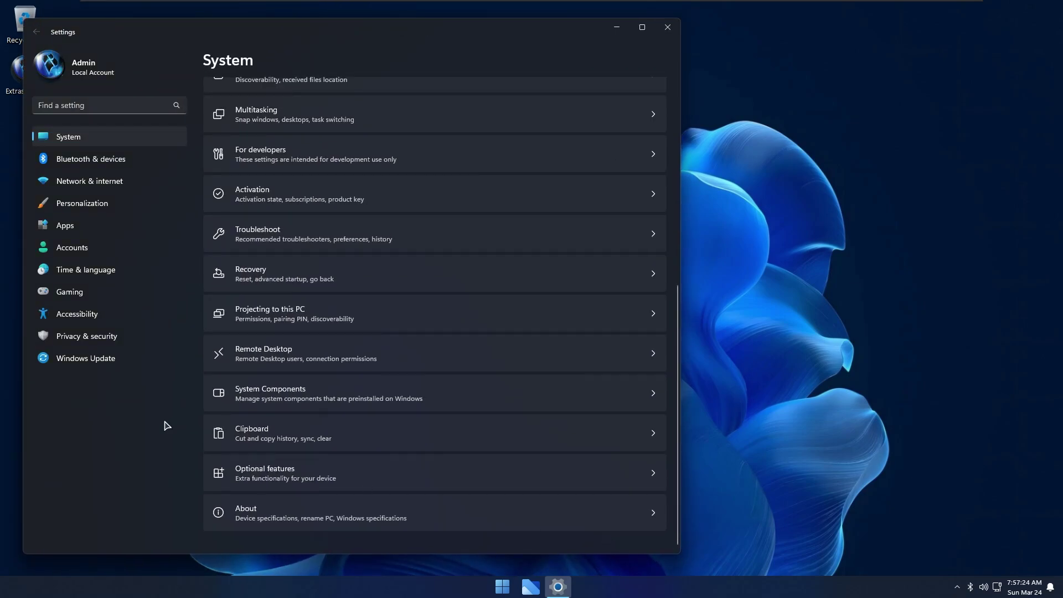
click(135, 360)
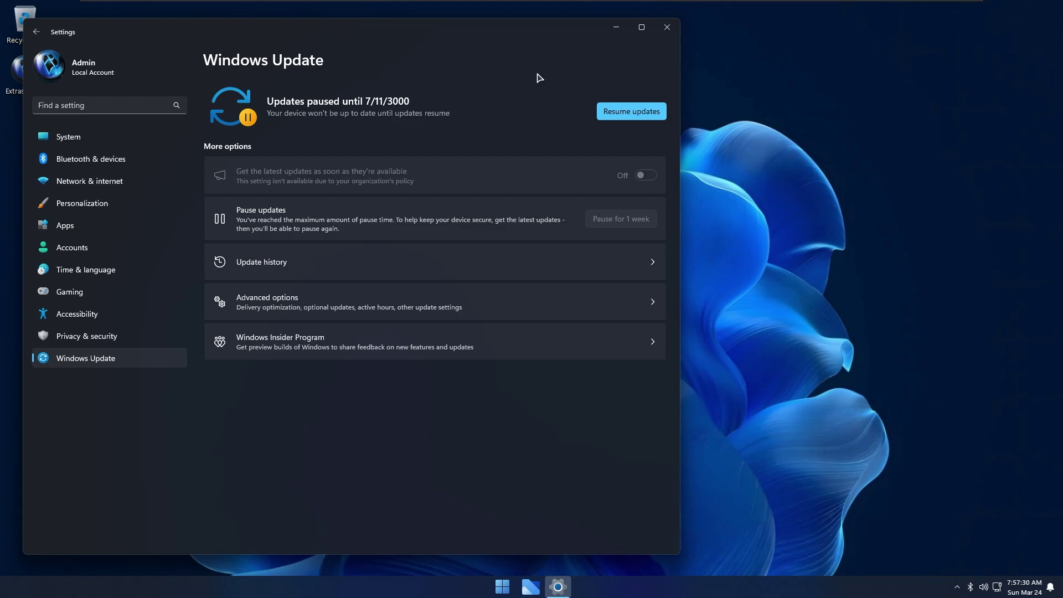
key(alt+F4)
Open the Personalization settings, apply the light theme with the pastel landscape wallpaper, and preview it on the desktop
right_click(411, 166)
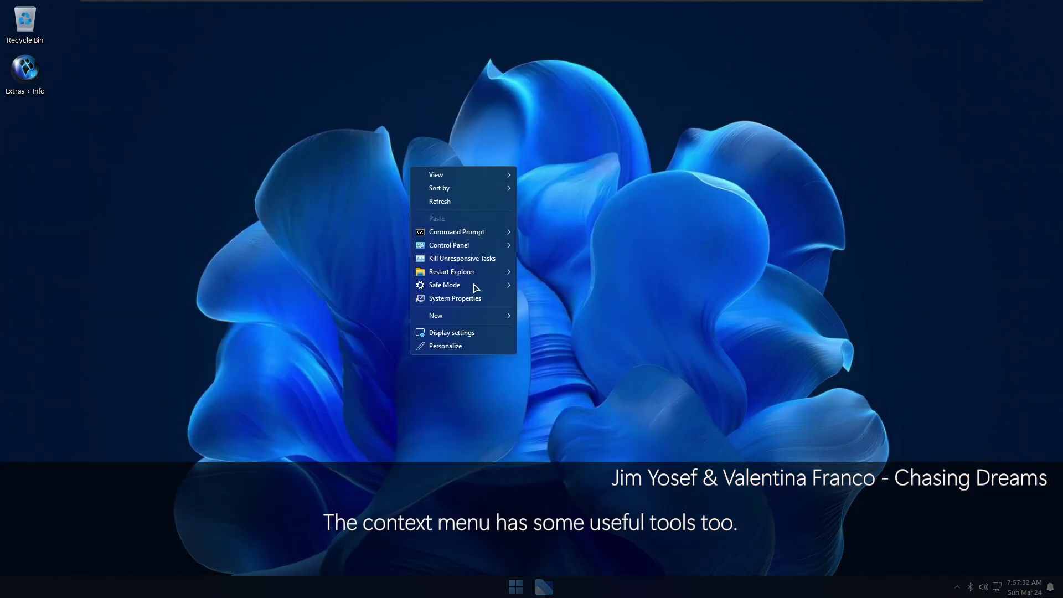
click(450, 357)
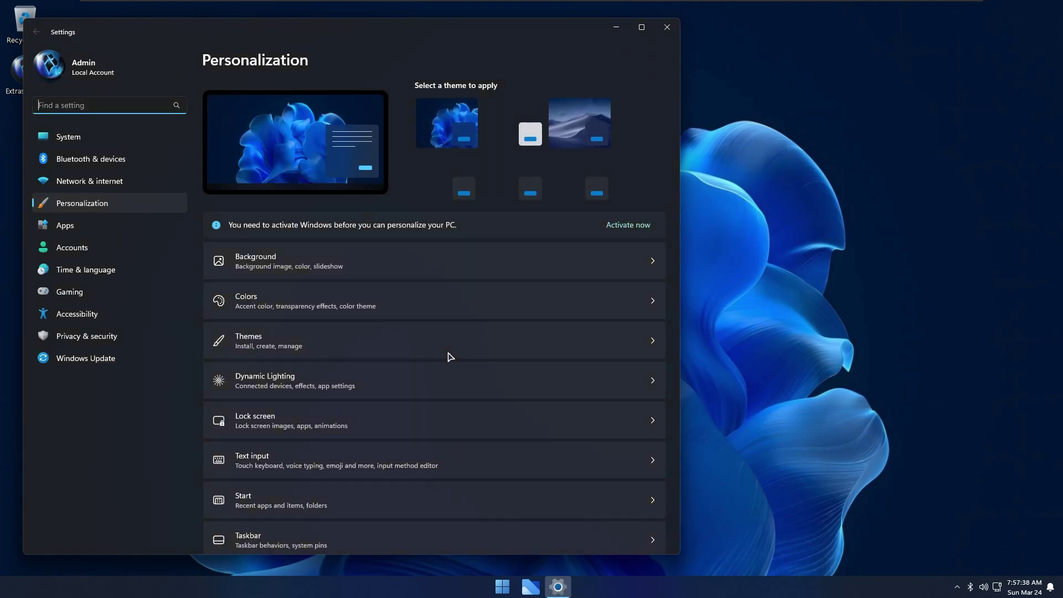
click(526, 129)
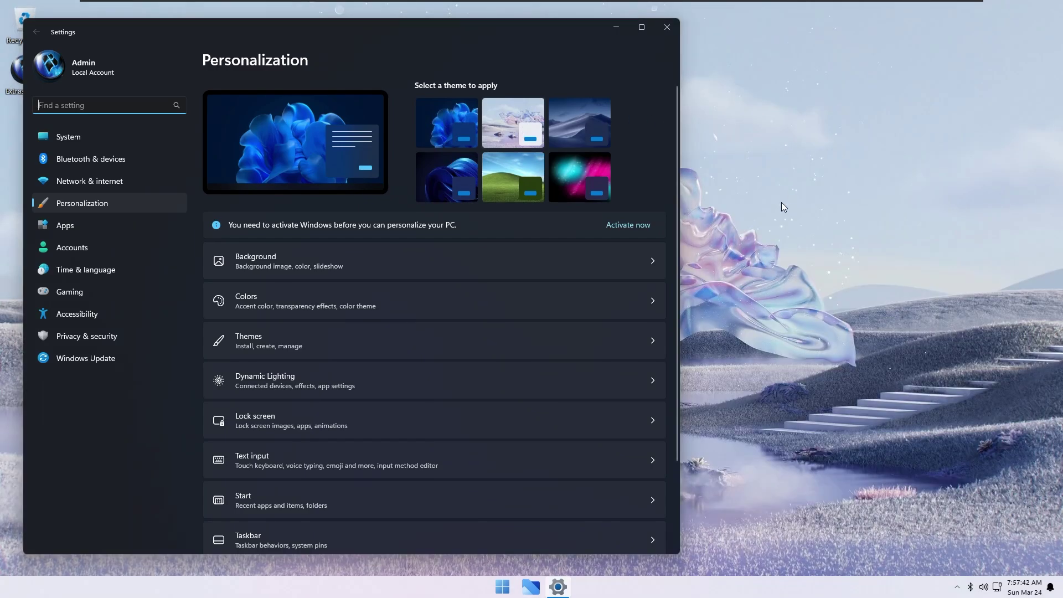
key(super+d)
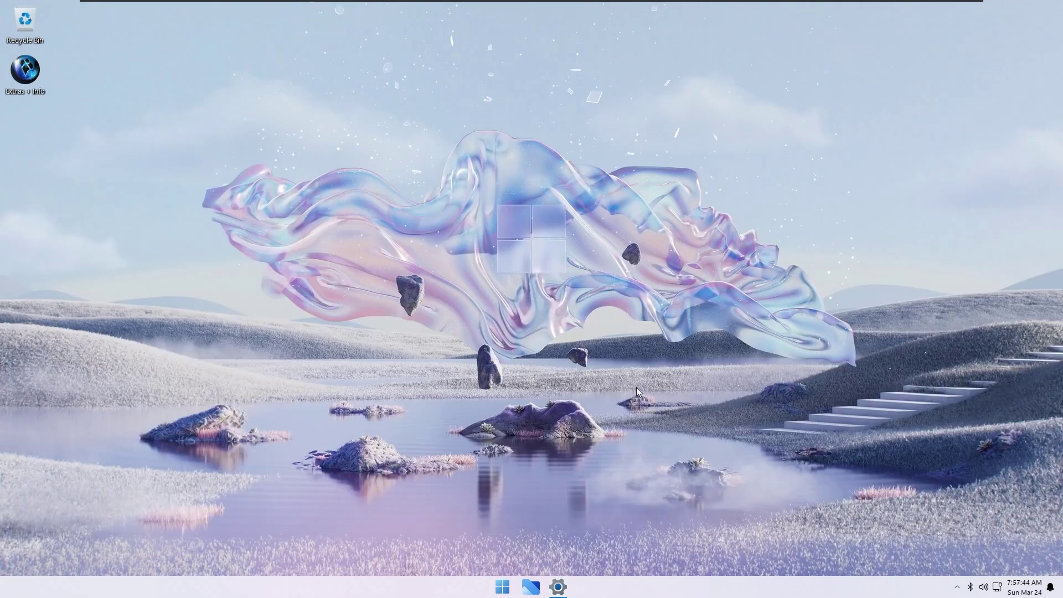
key(super)
key(super)
key(super+d)
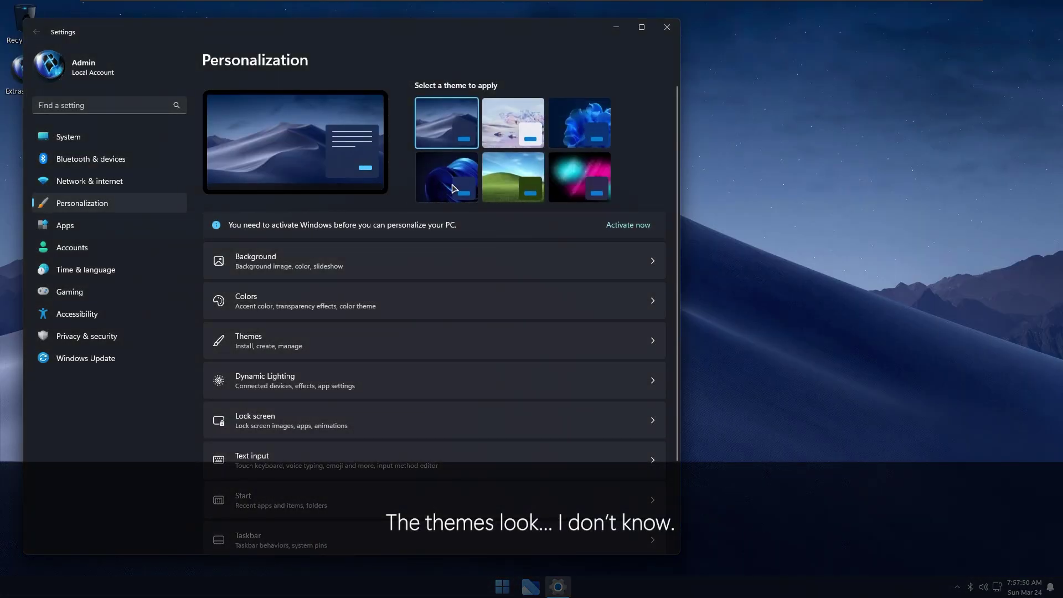
Try the dark blue, green hill and pink-and-teal themes, reapply the blue flower theme, and close Settings
click(454, 187)
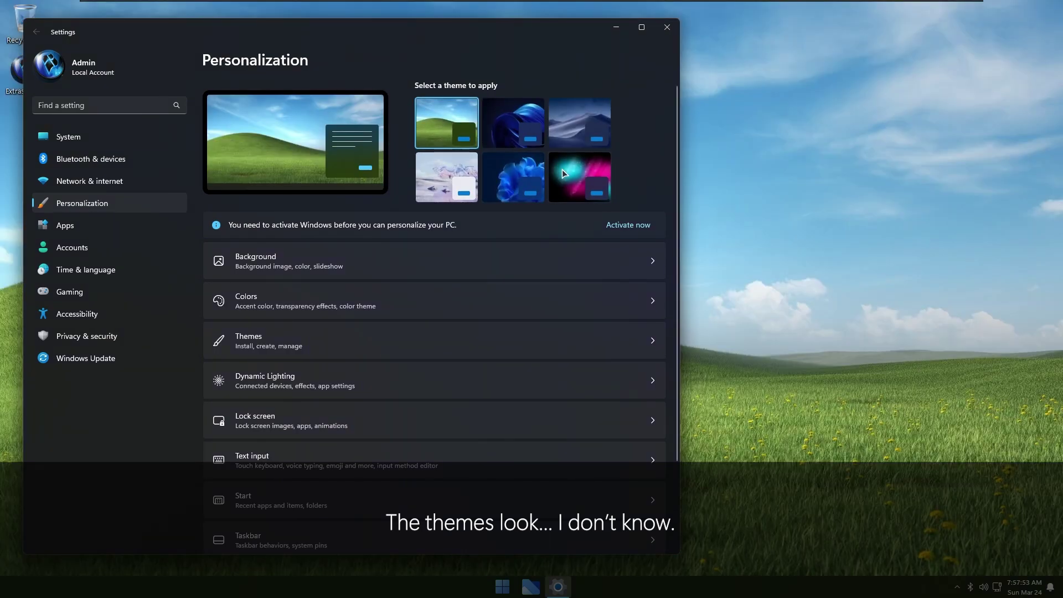
click(562, 170)
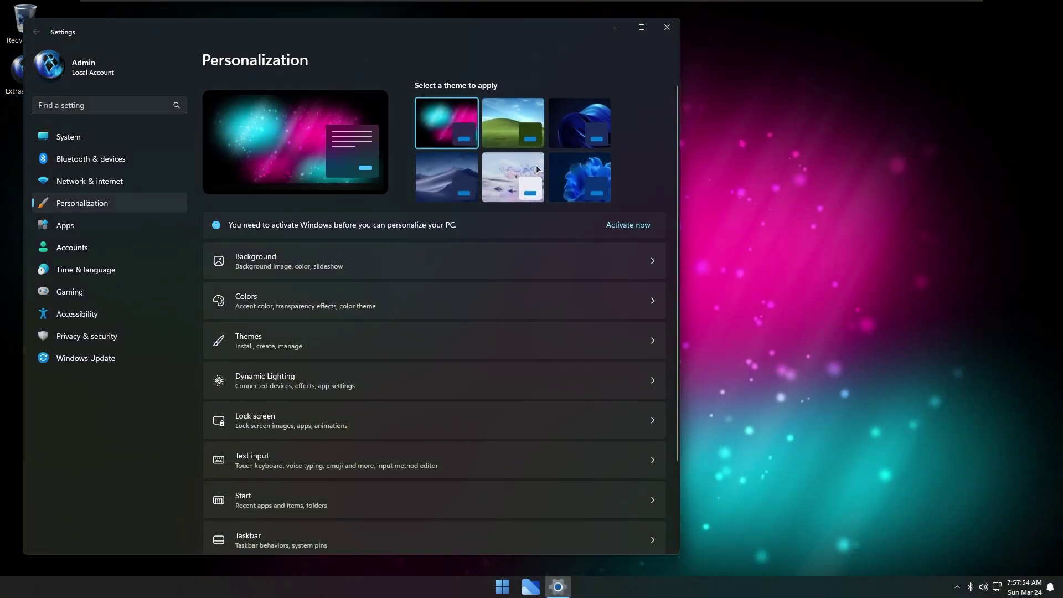
click(584, 189)
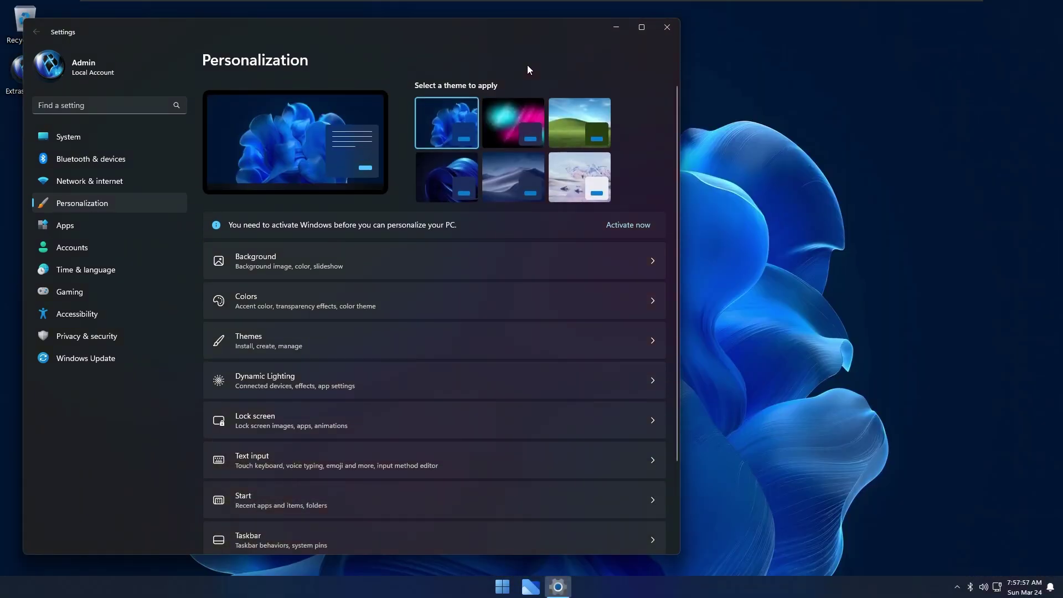
key(alt+F4)
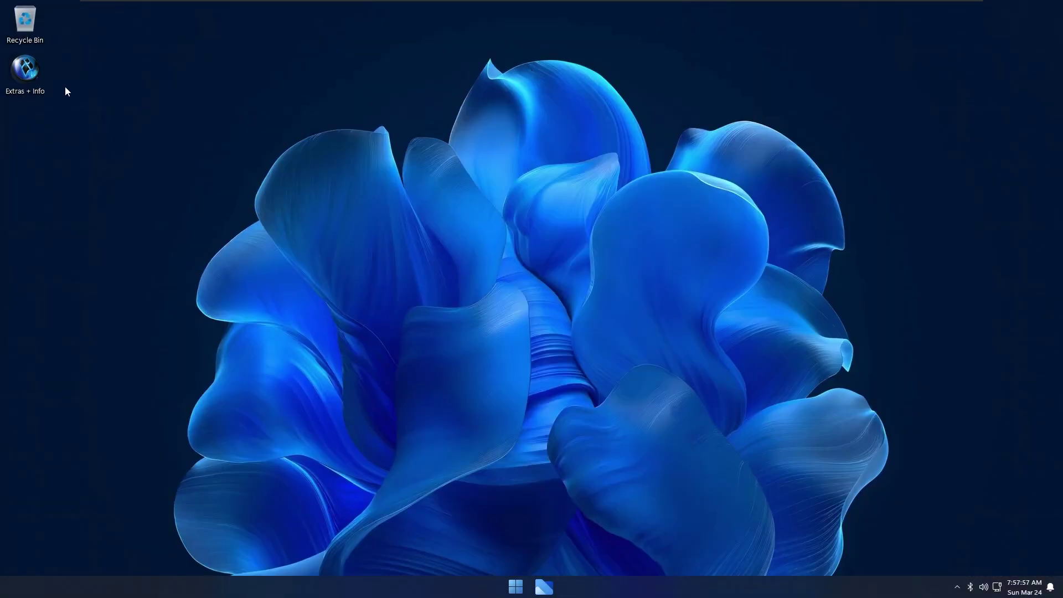
Open Extras + Info from the desktop, look at the images in its Wallpaper folder, and go back
double_click(18, 82)
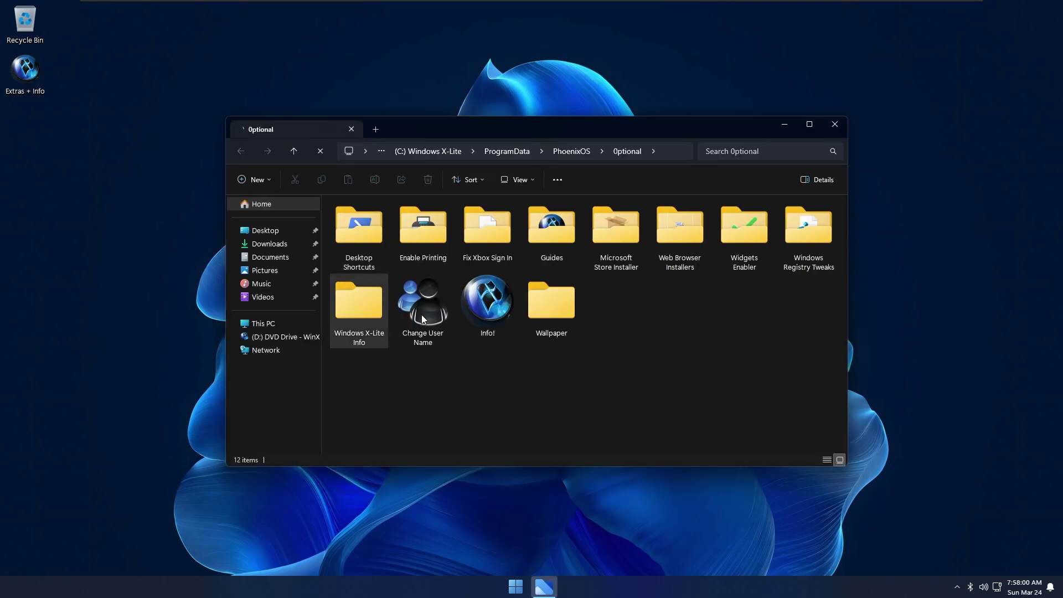
click(563, 312)
double_click(562, 312)
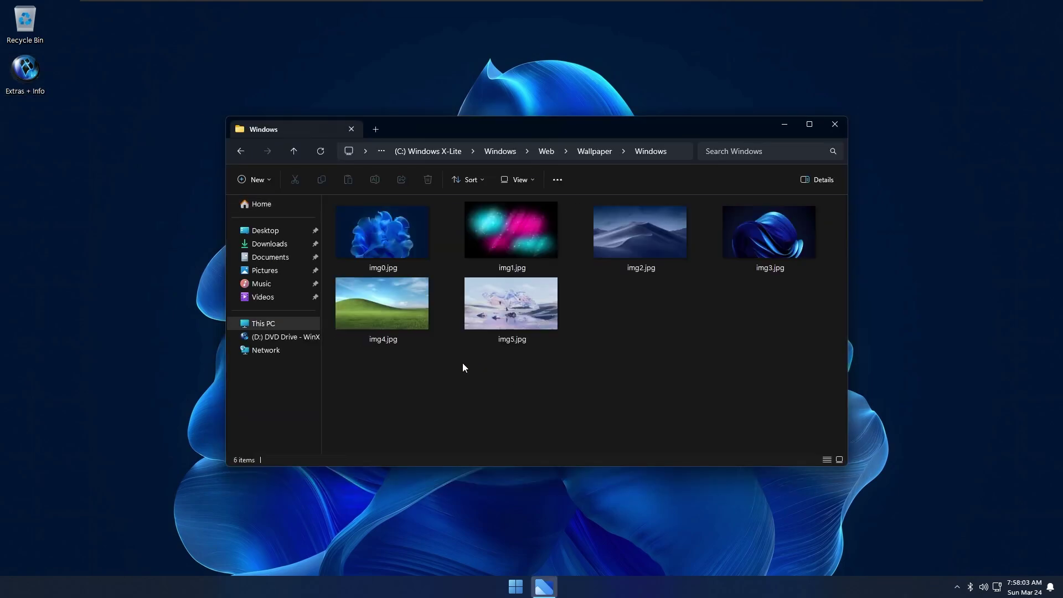
drag(570, 393, 552, 477)
key(alt+Left)
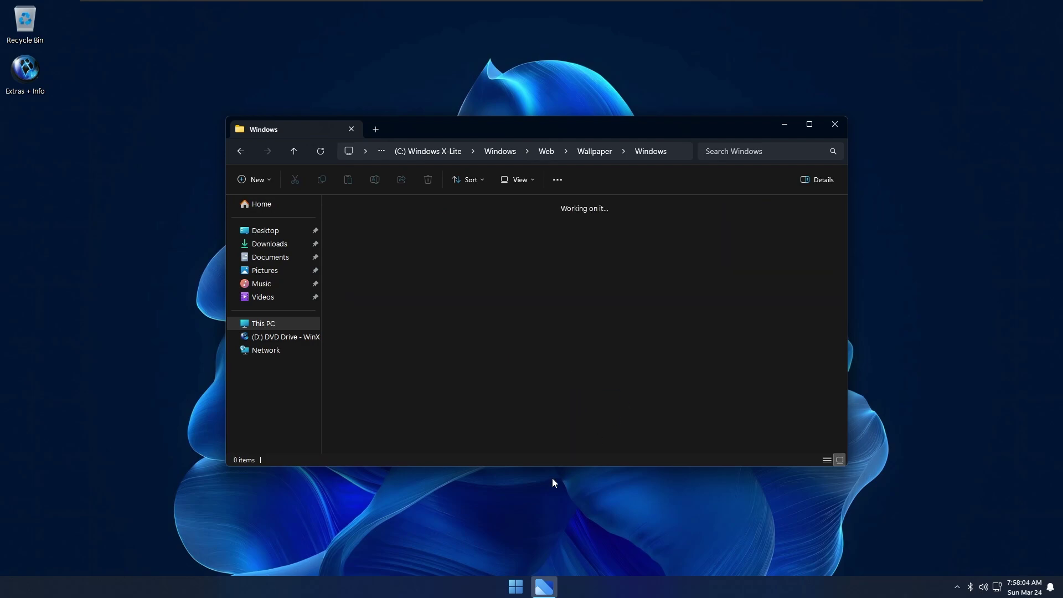
Open the Windows X-Lite Info folder and the Windows X-Lite Info.txt file in it
key(Left)
key(Left)
key(Left)
key(Right)
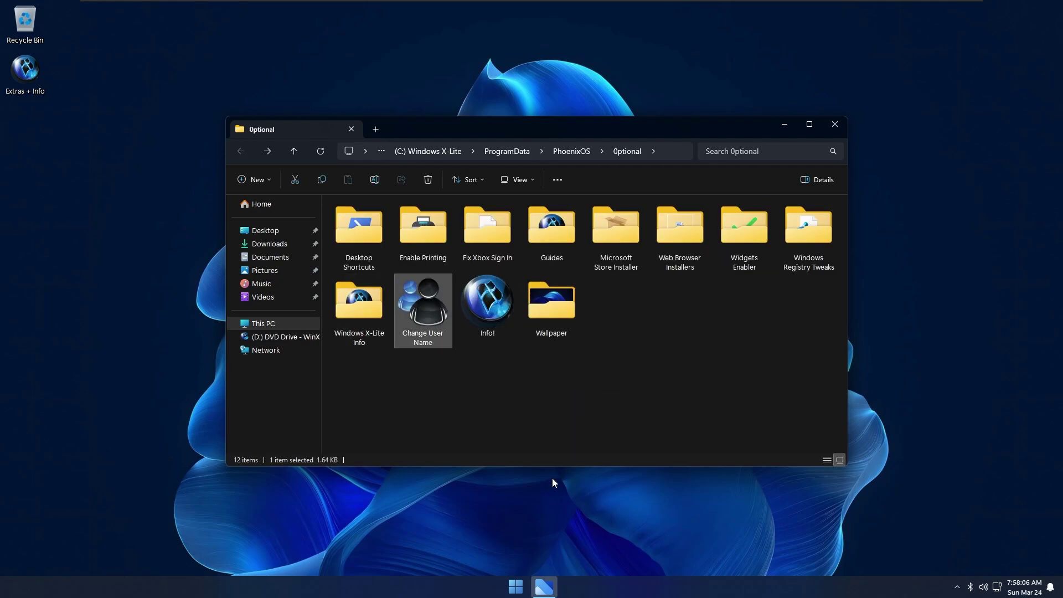
key(Right)
key(Return)
key(Right)
key(Right)
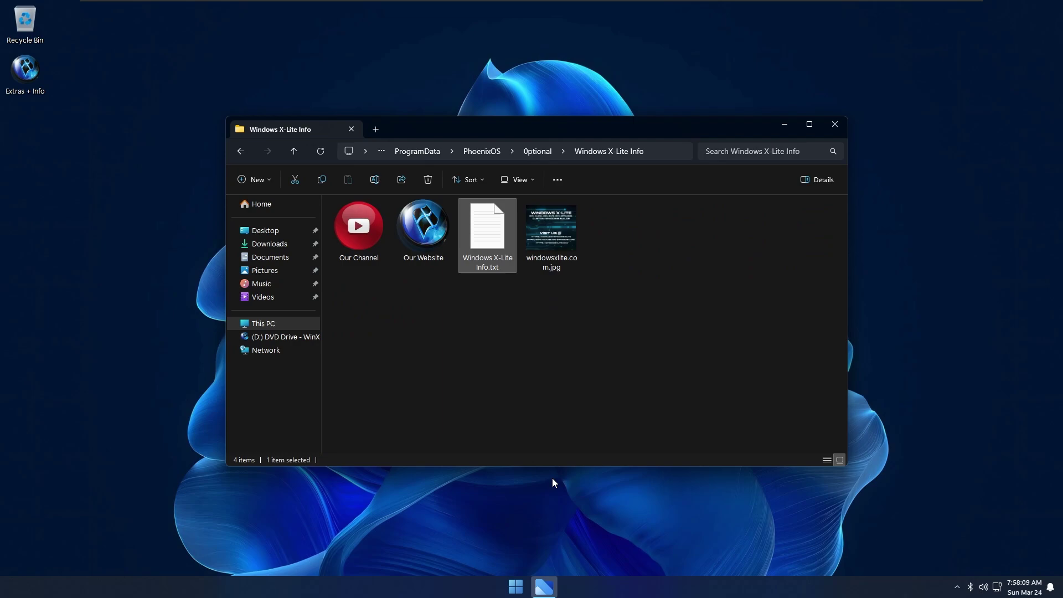
key(Return)
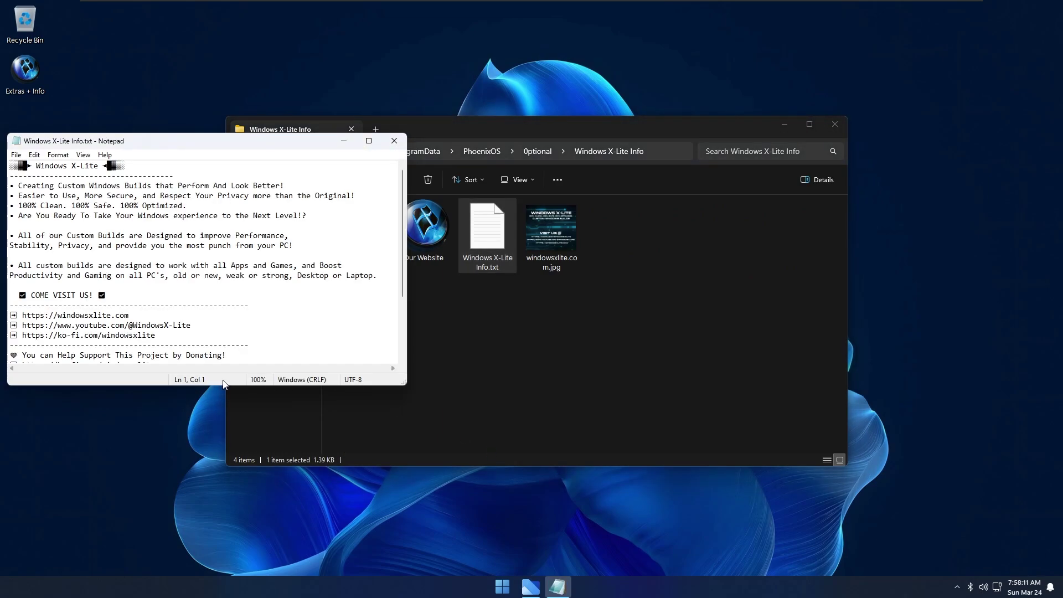
Move the Notepad window over the folder window, read through the text file, and close it
drag(154, 136, 450, 162)
scroll(372, 296, down, 2)
scroll(435, 333, down, 1)
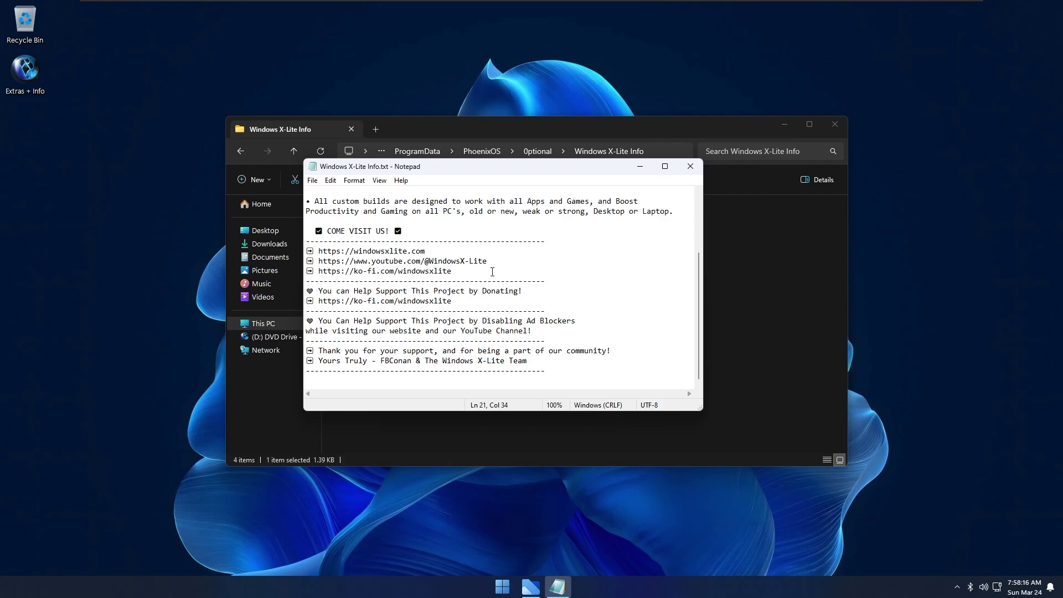
scroll(493, 380, up, 3)
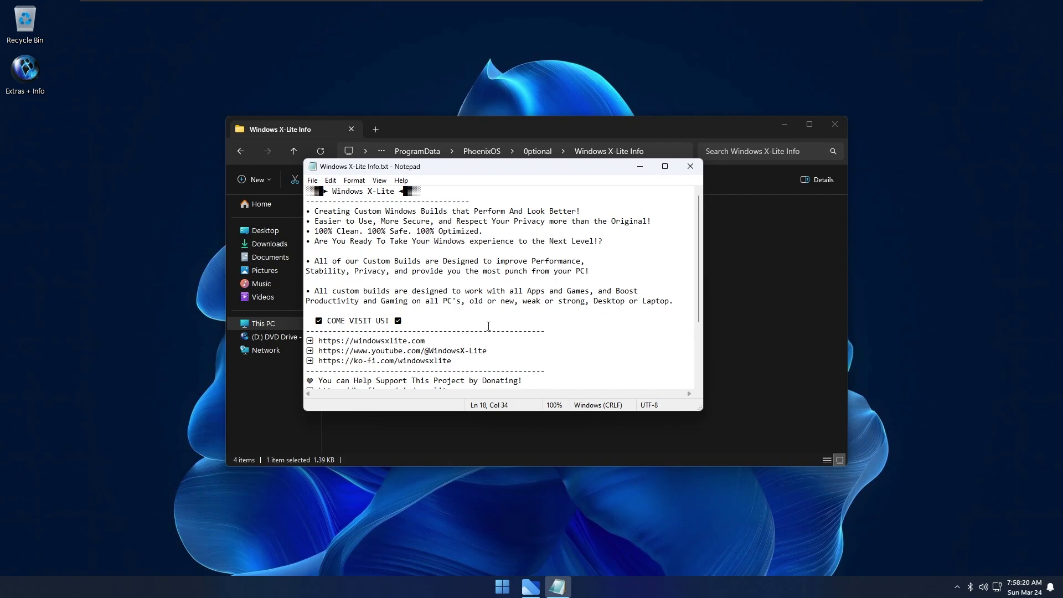
key(alt+F4)
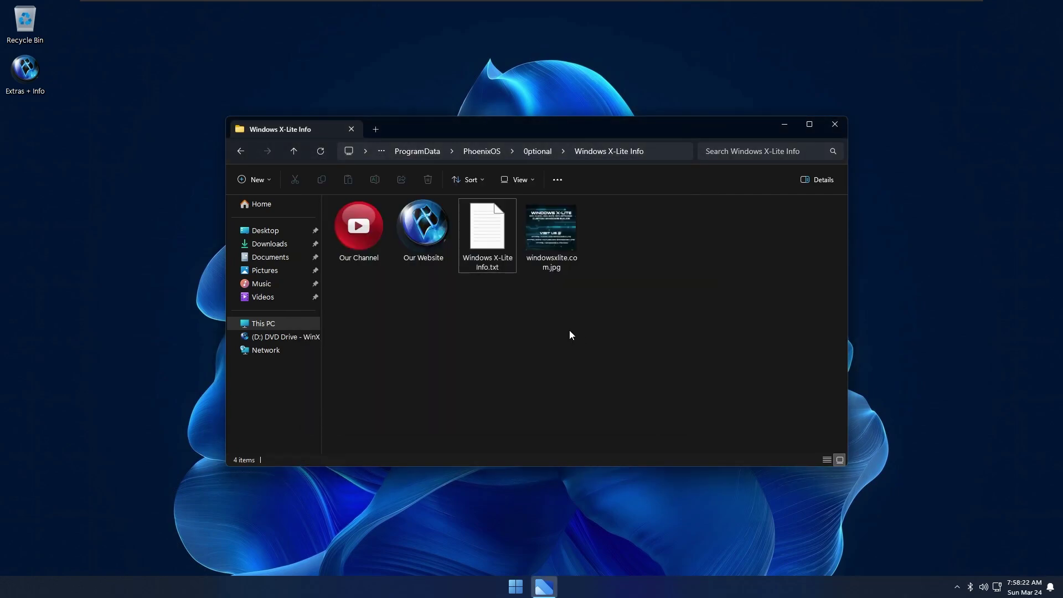
View the windowsxlite.com.jpg image and close the photo viewer
key(Right)
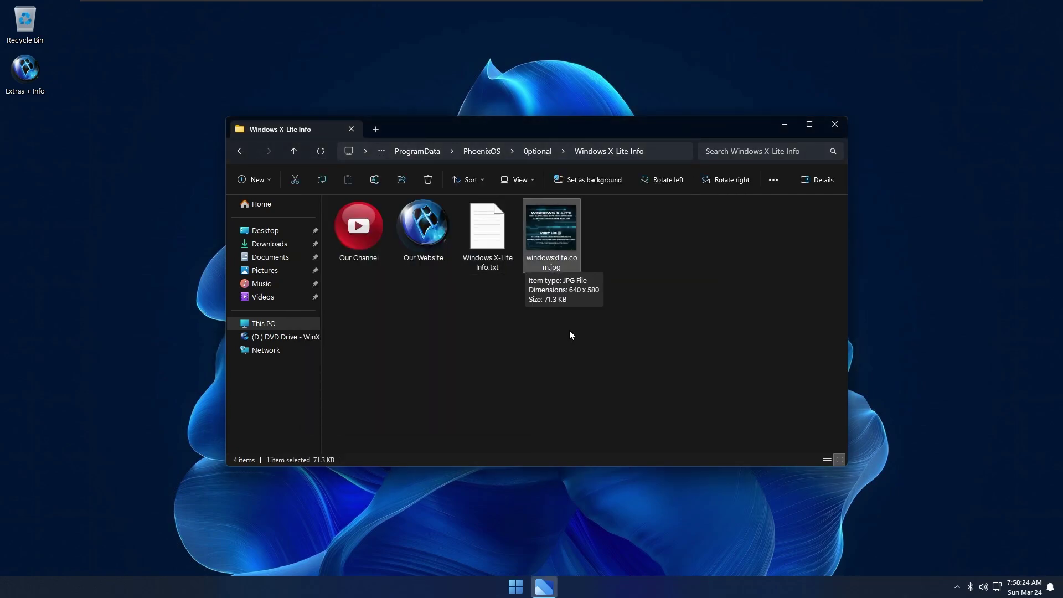
key(Return)
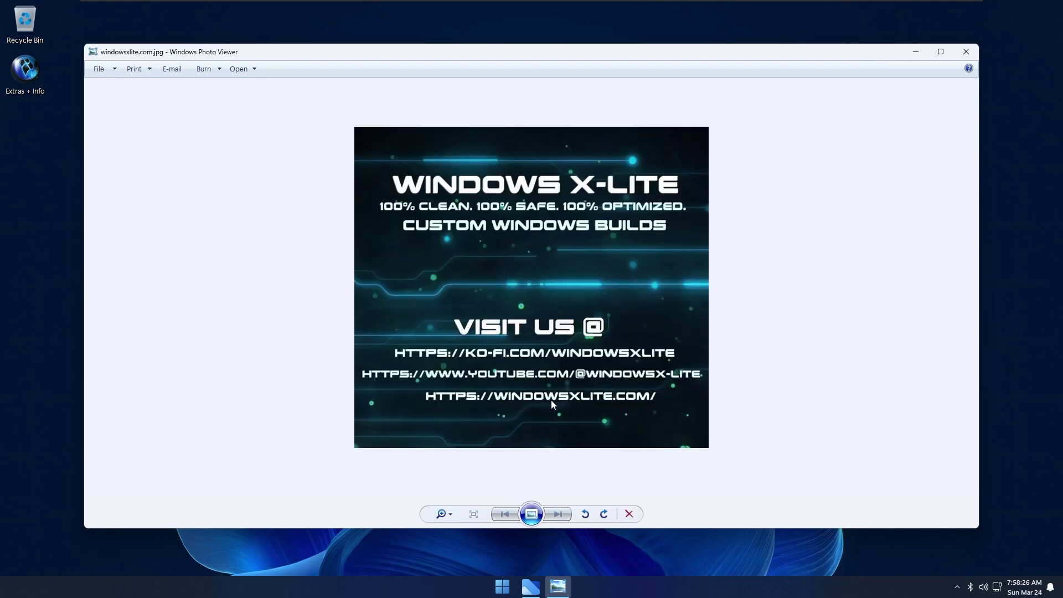
key(alt+F4)
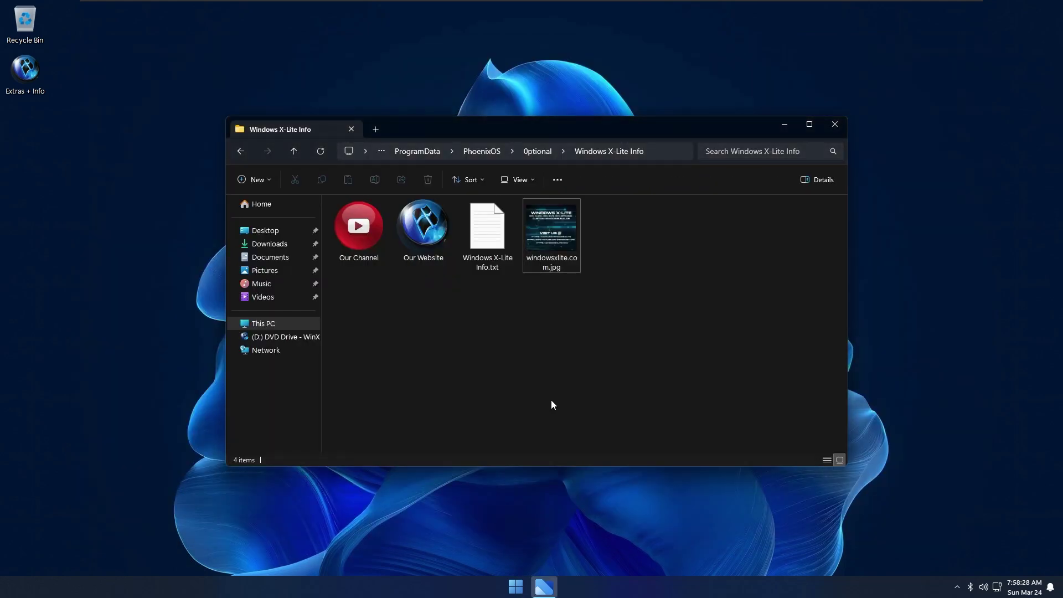
Go back to the 0ptional folder, look through its Desktop Shortcuts folder, launch the Power shortcut and close its window
key(alt+Up)
click(357, 268)
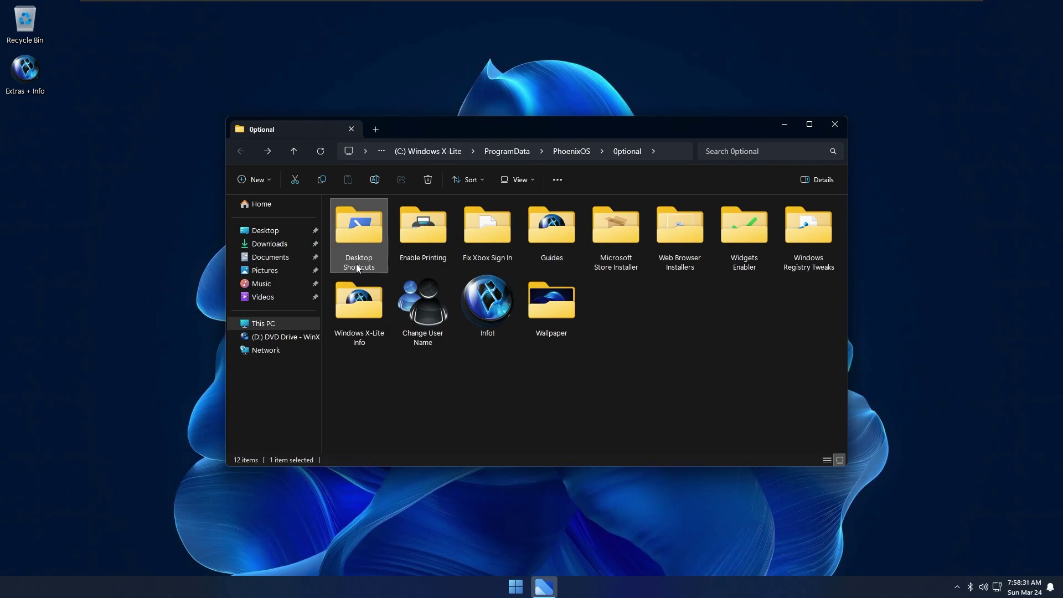
double_click(357, 268)
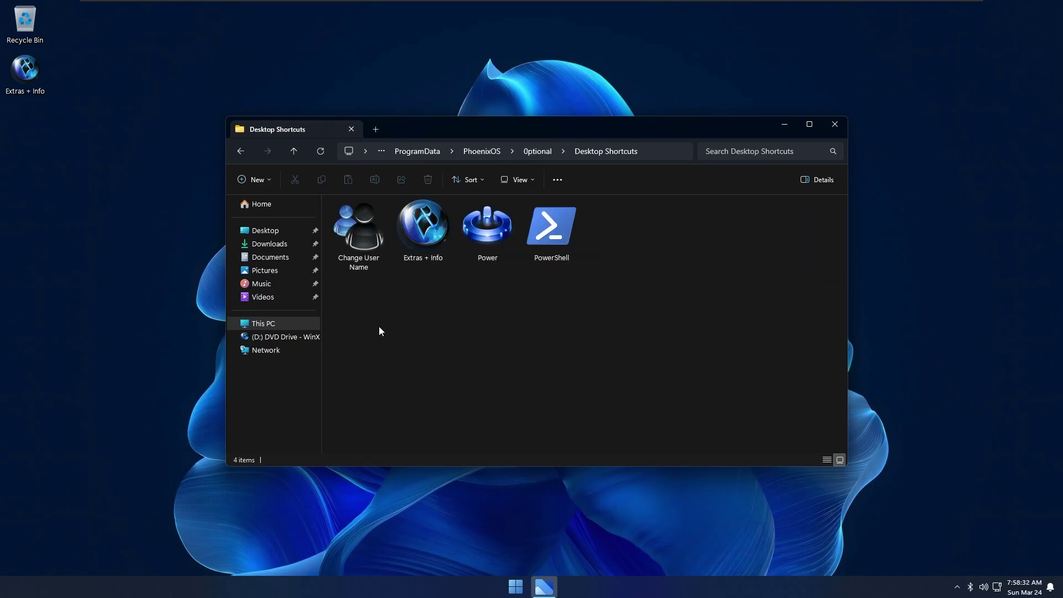
drag(378, 327, 475, 259)
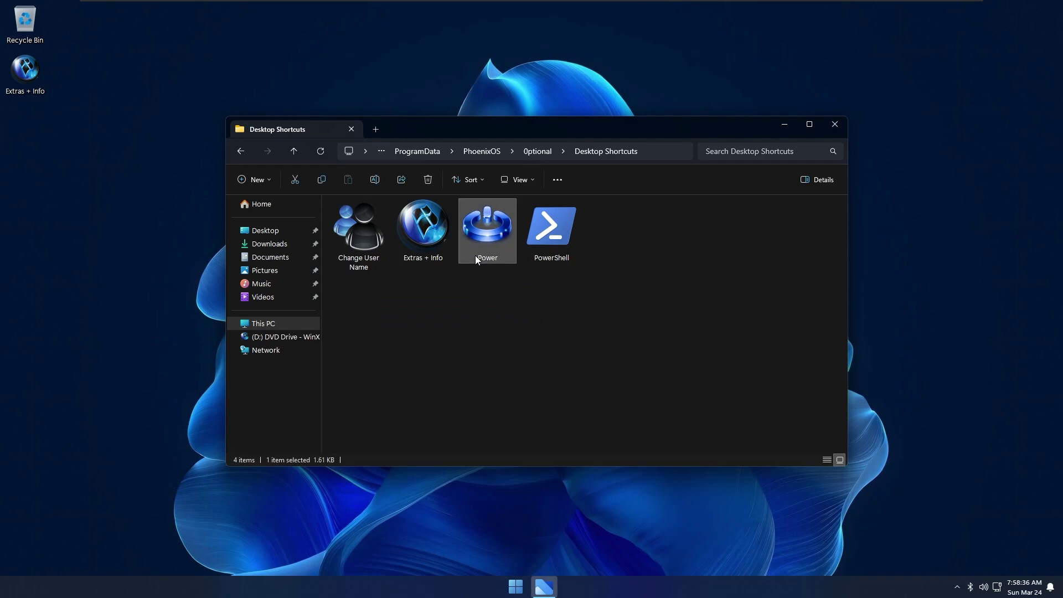
double_click(478, 239)
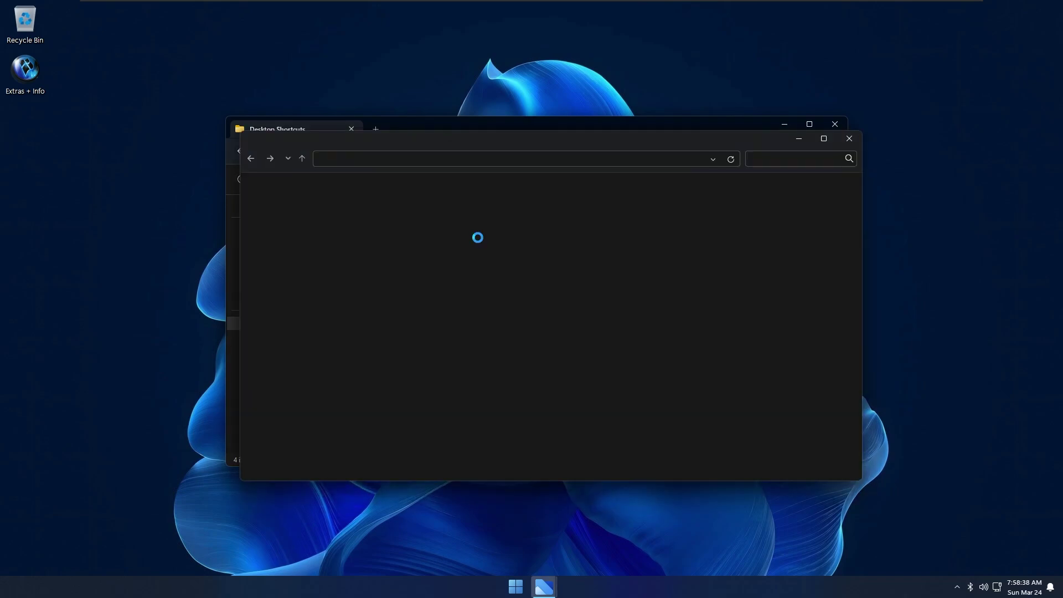
key(alt+F4)
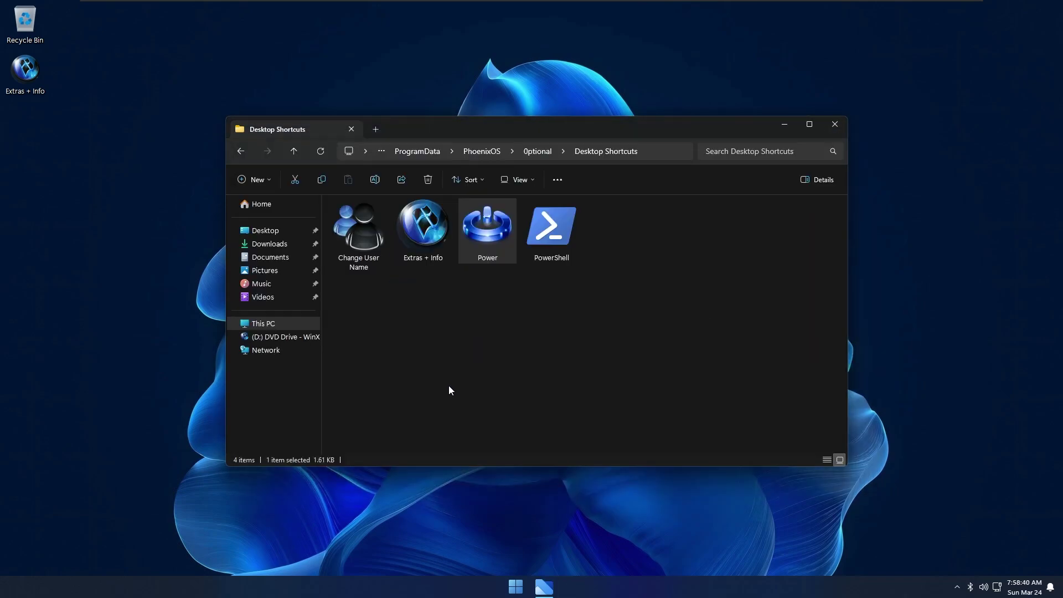
Run the control command to open Control Panel and set it to the Category view
key(super+r)
text(cont)
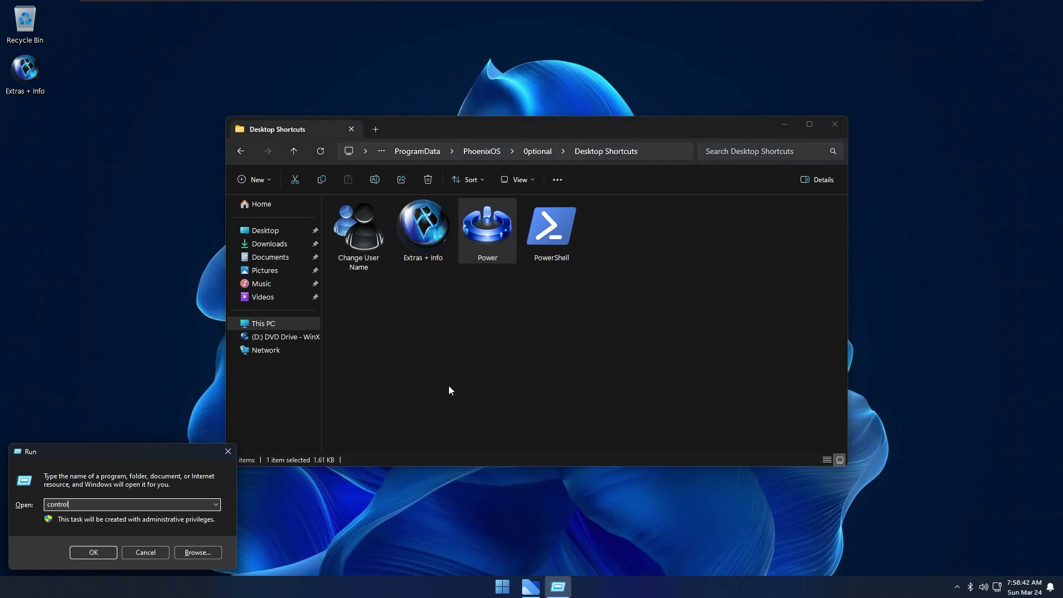
key(Return)
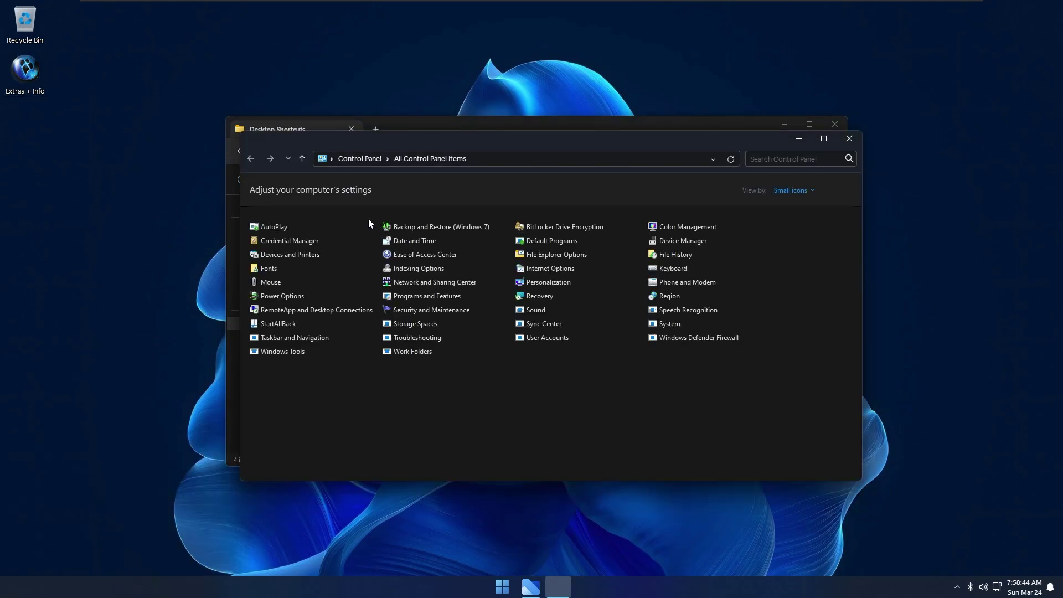
click(797, 190)
click(807, 203)
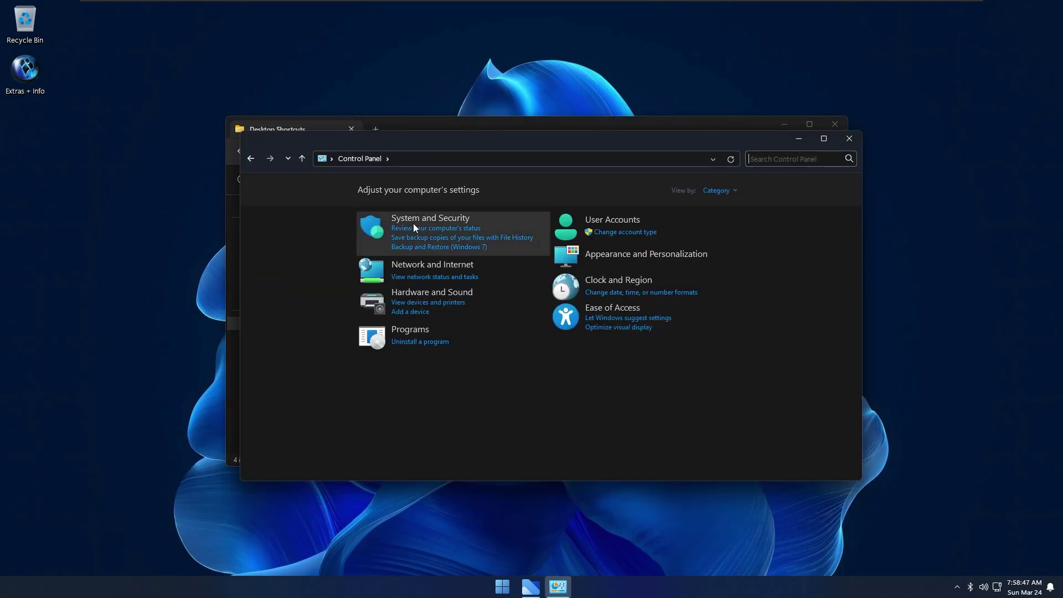
View the System page under System and Security in Control Panel, and close the window
click(425, 219)
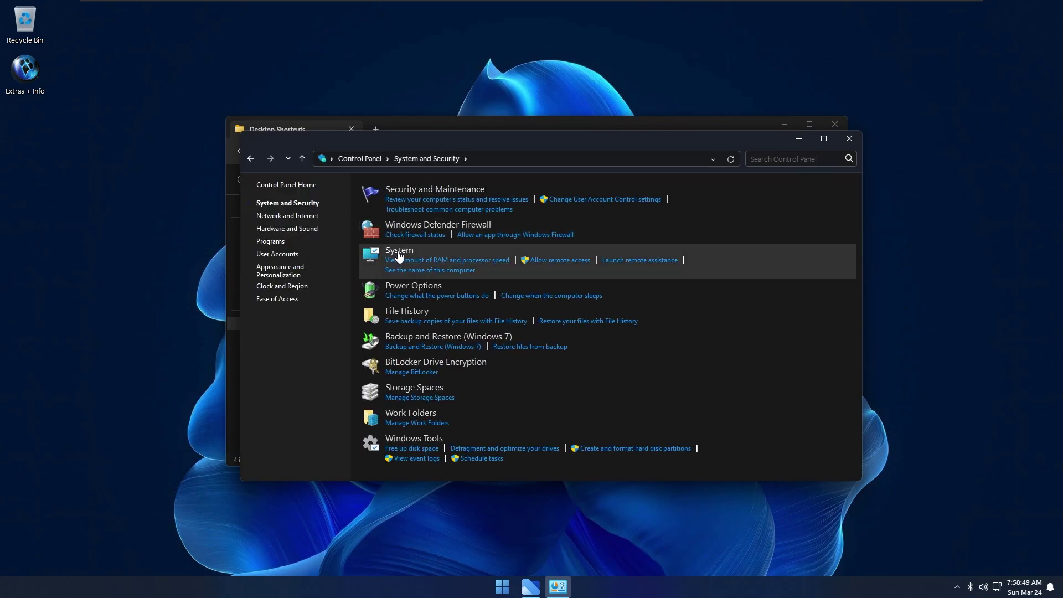
click(399, 251)
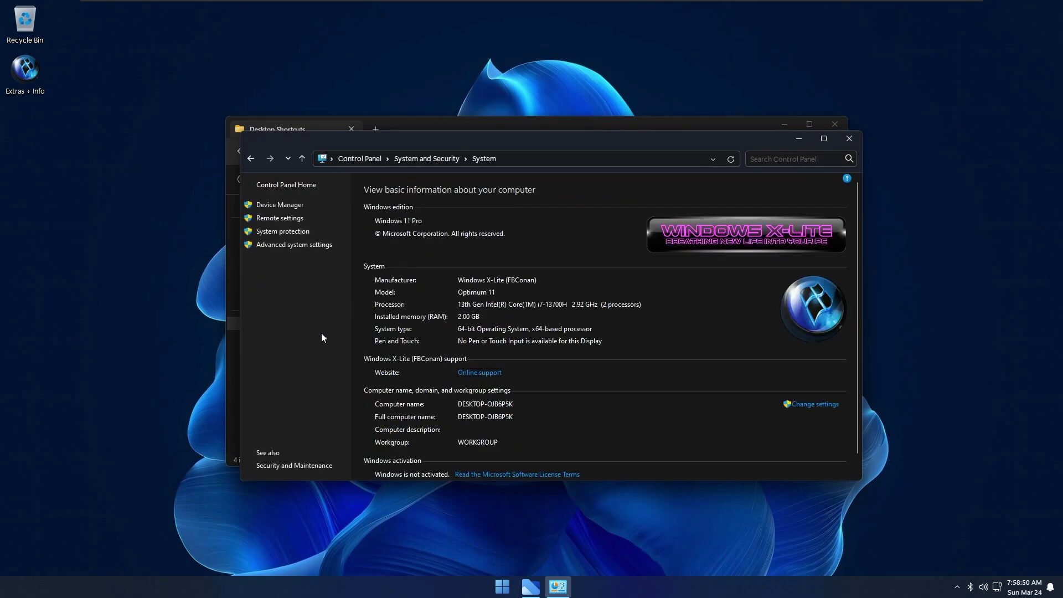
key(alt+F4)
Return to the 0ptional folder and look in its Enable Printing and Fix Xbox Sign In folders
key(alt+Up)
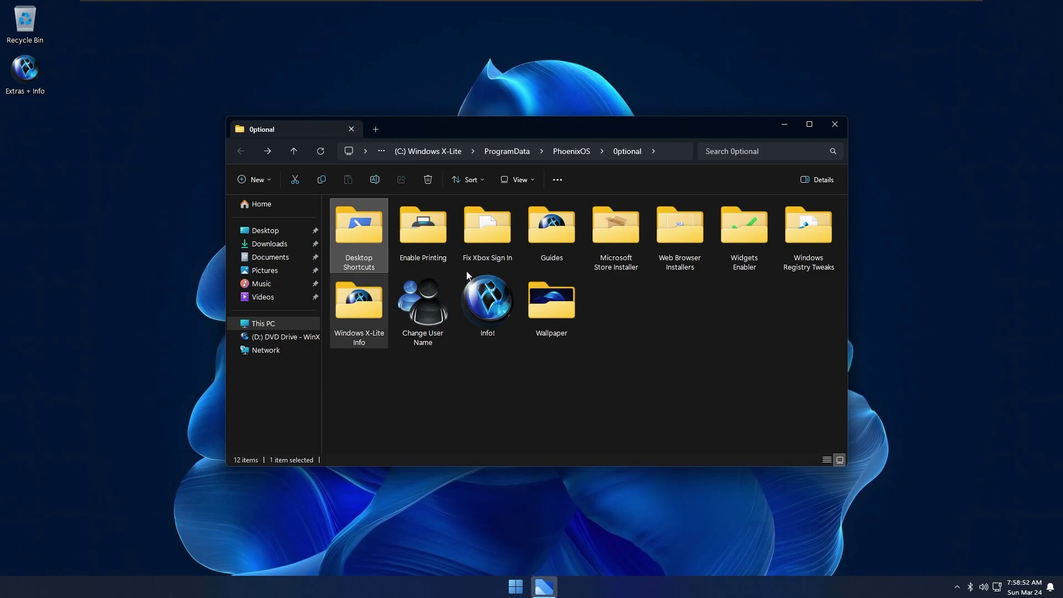
double_click(437, 237)
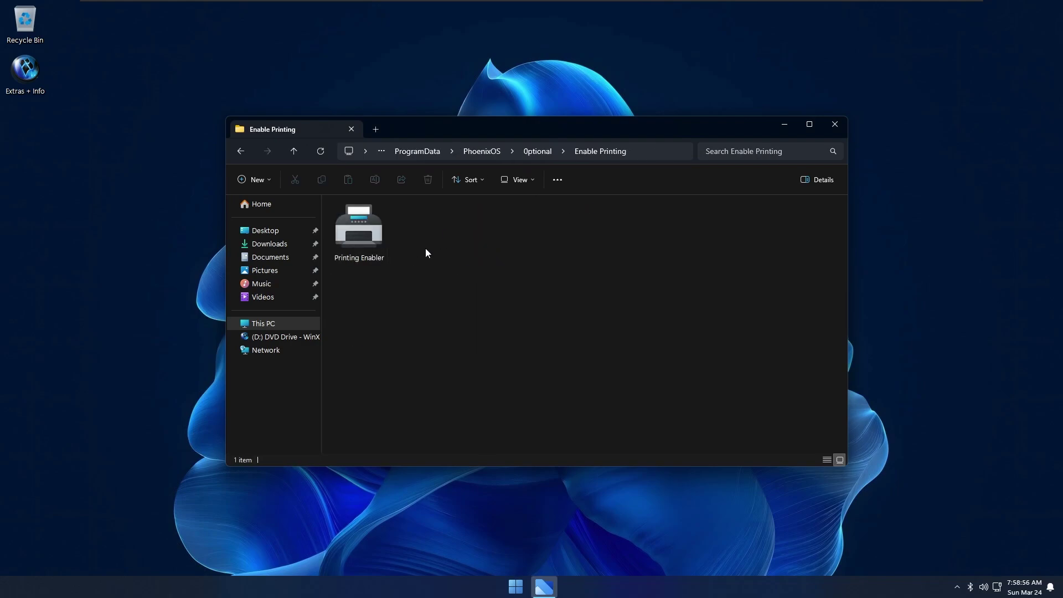
key(alt+Up)
double_click(483, 257)
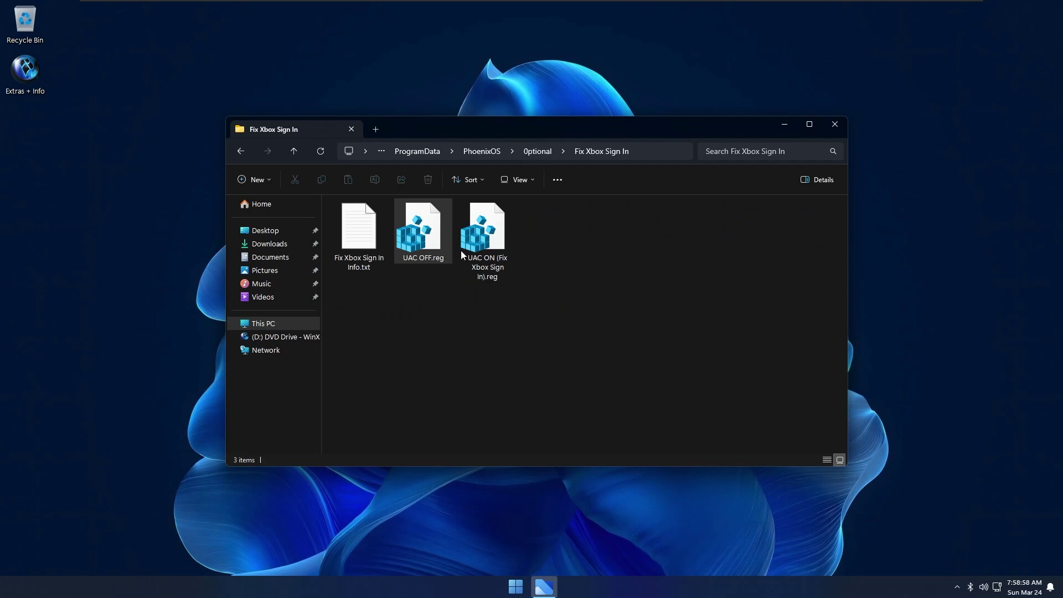
Run File Explorer Transparency On from X-Lite Tools, dismiss its windows, and open File Explorer to view the effect
key(super)
click(467, 537)
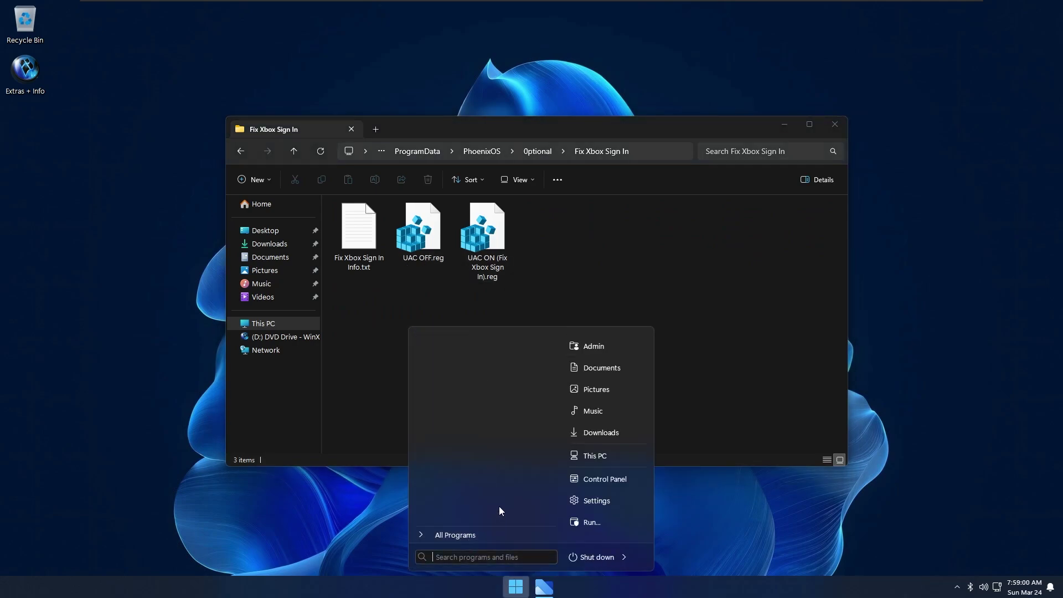
click(477, 535)
click(484, 431)
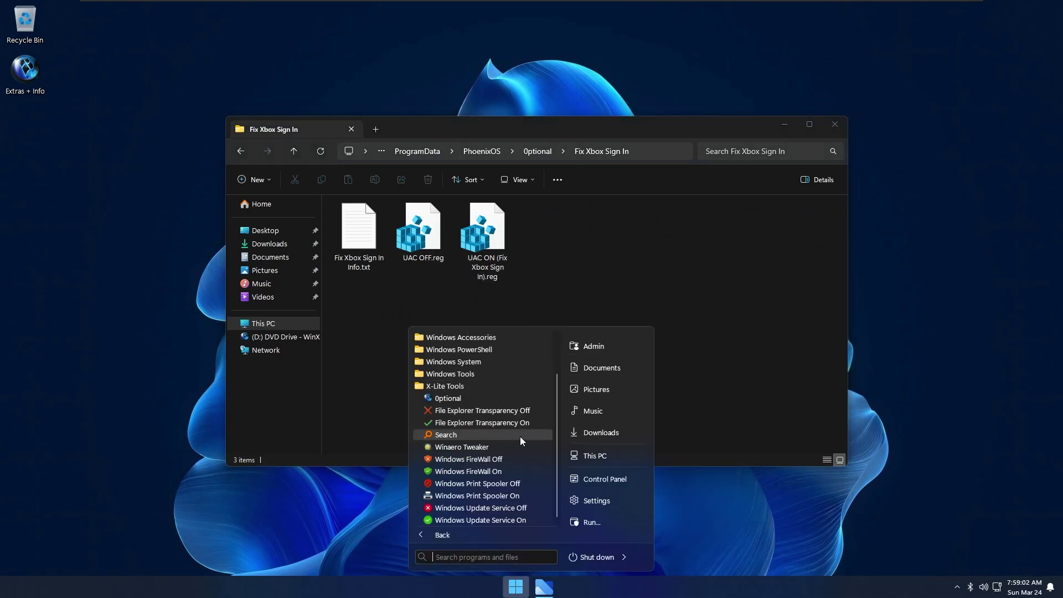
click(476, 423)
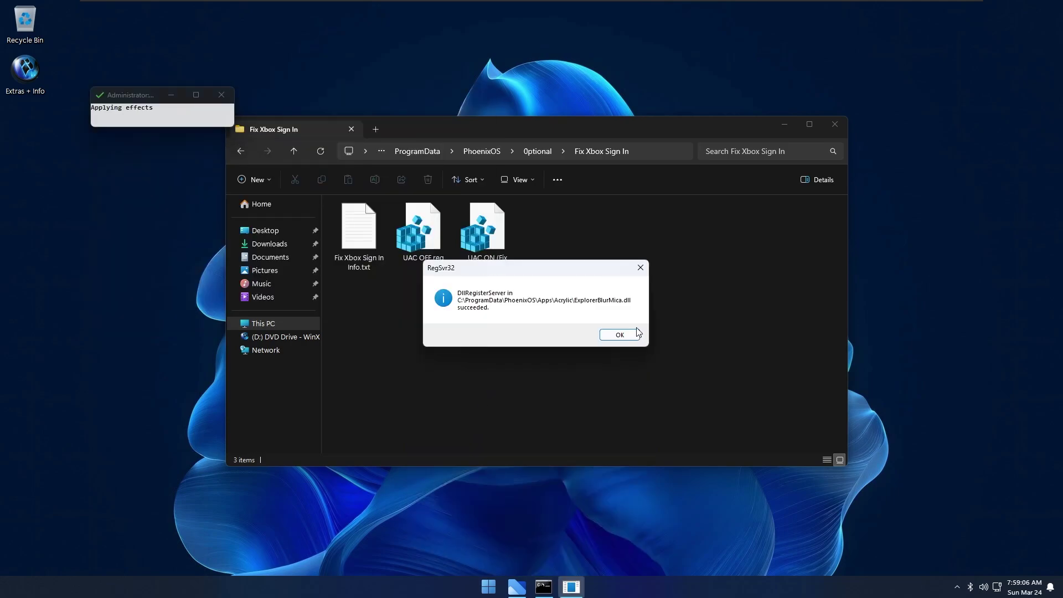
click(619, 334)
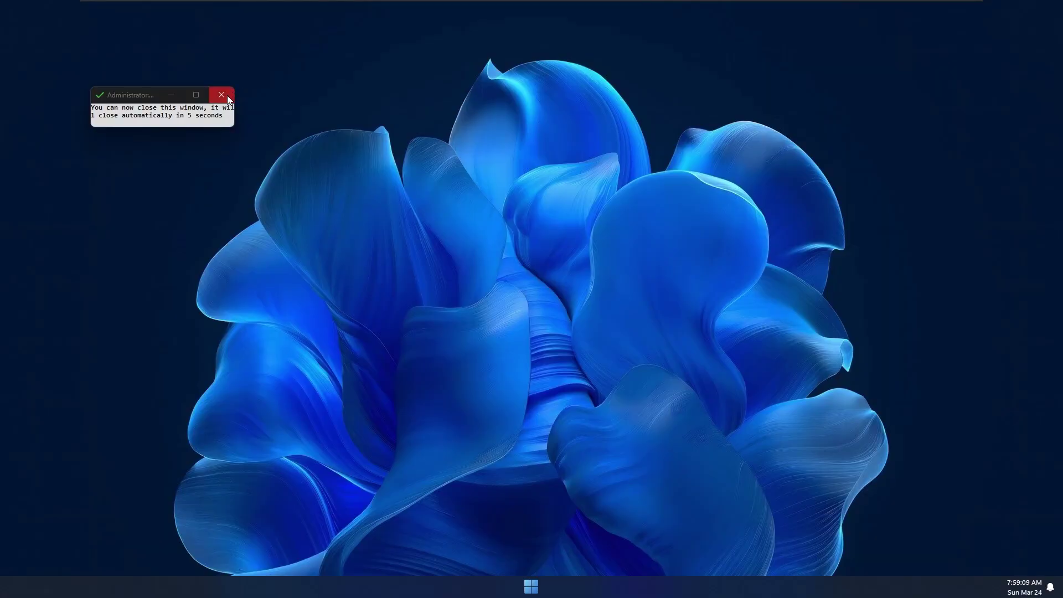
click(228, 97)
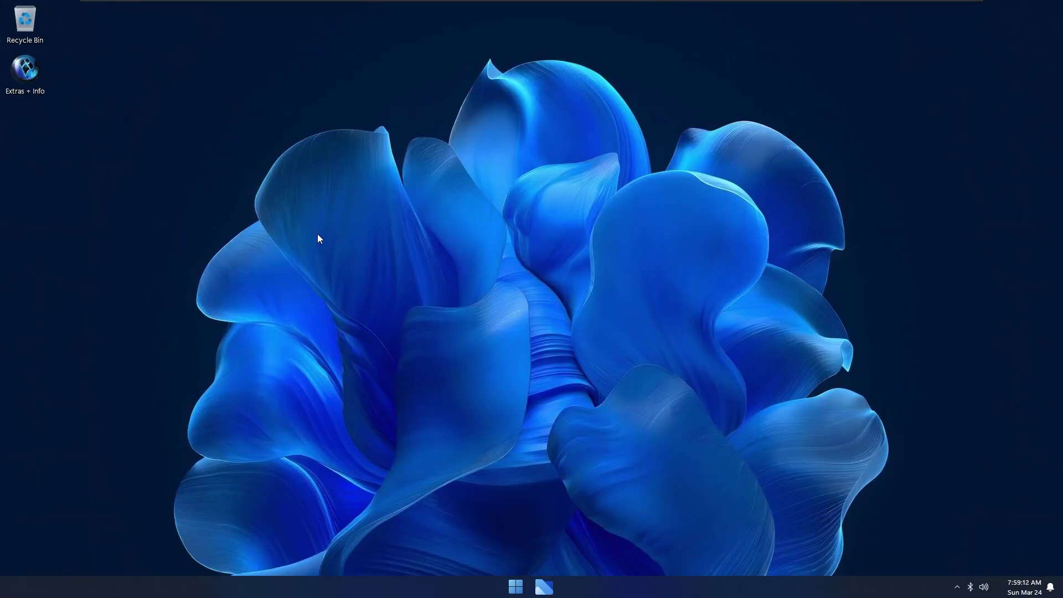
key(super+e)
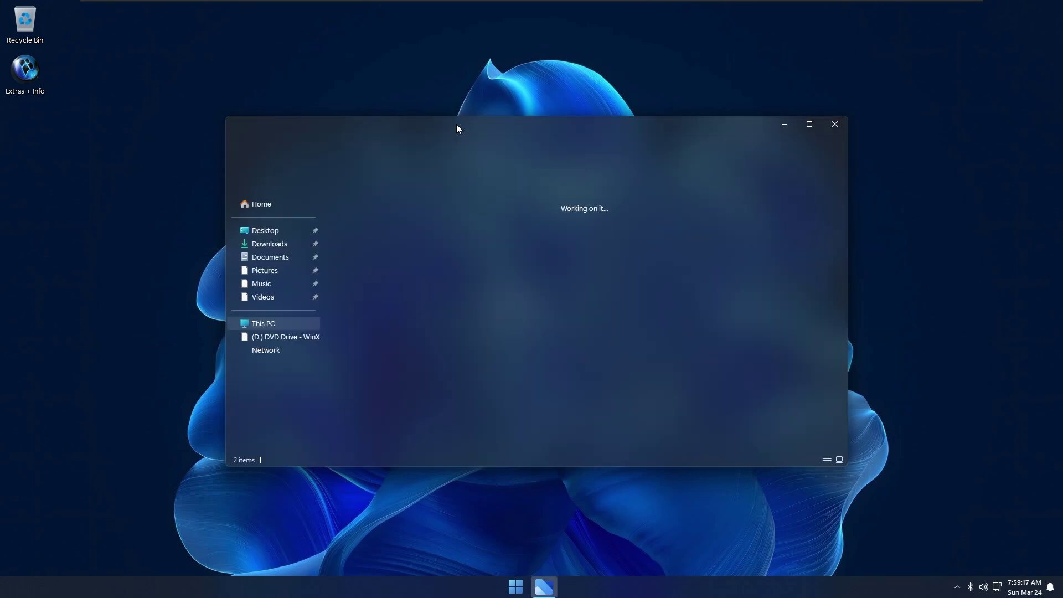
drag(457, 125, 485, 148)
Run File Explorer Transparency Off from X-Lite Tools, dismiss its dialog, and check the File Explorer window
key(super)
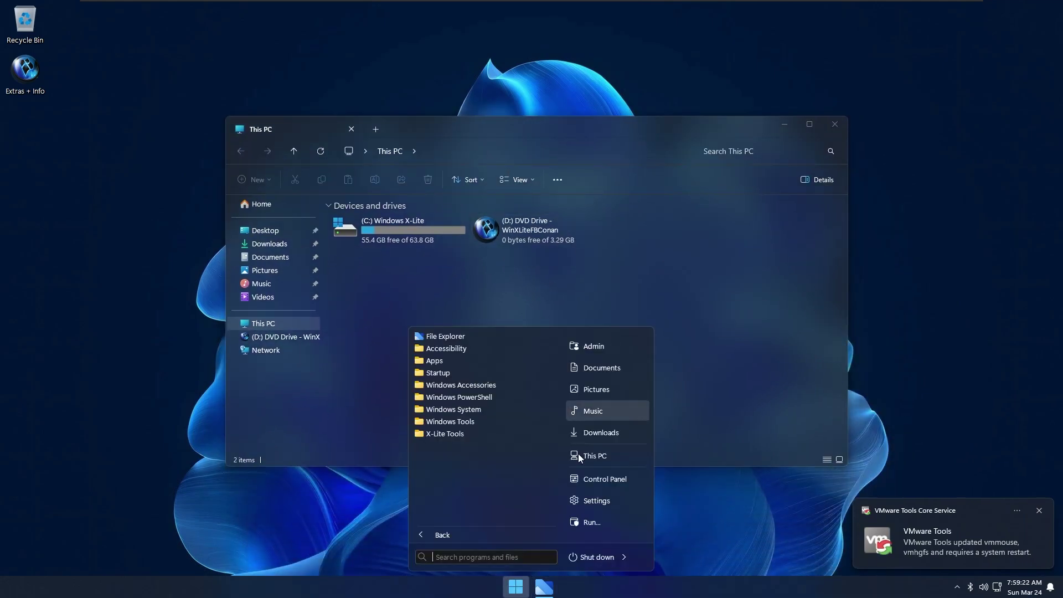
click(460, 534)
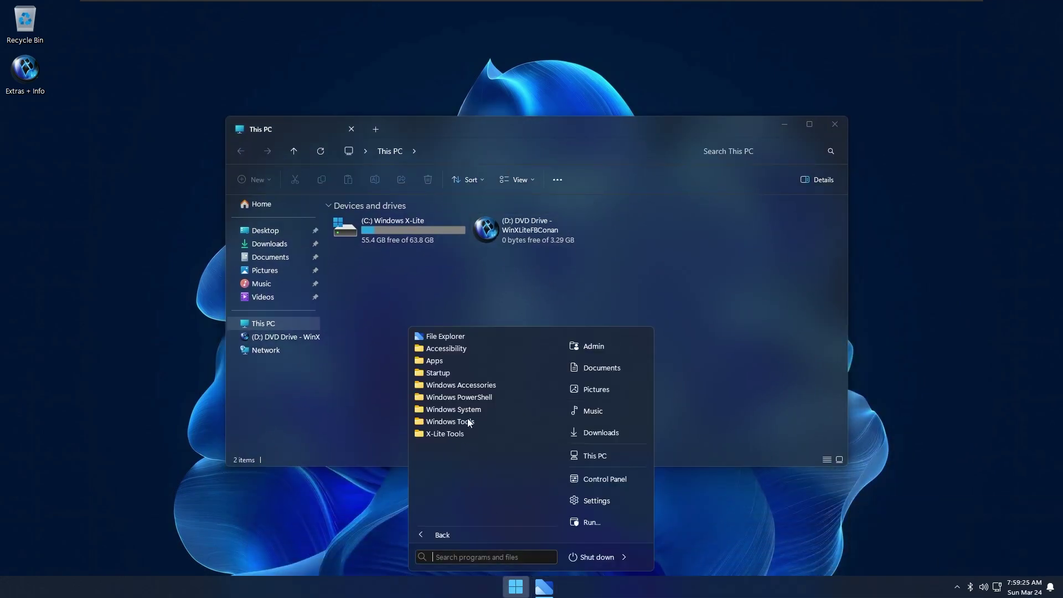
click(499, 436)
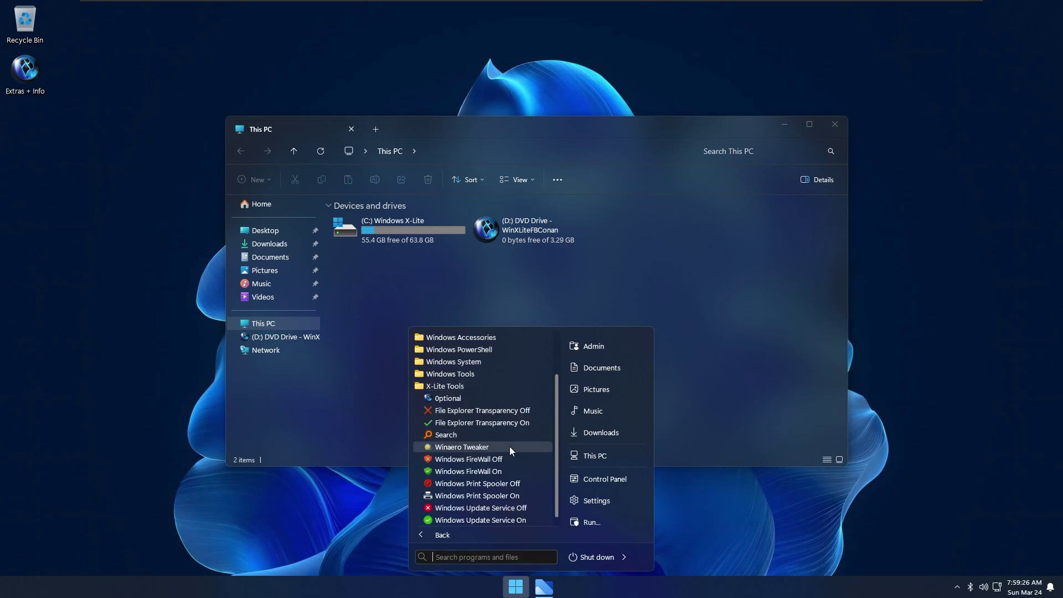
click(532, 411)
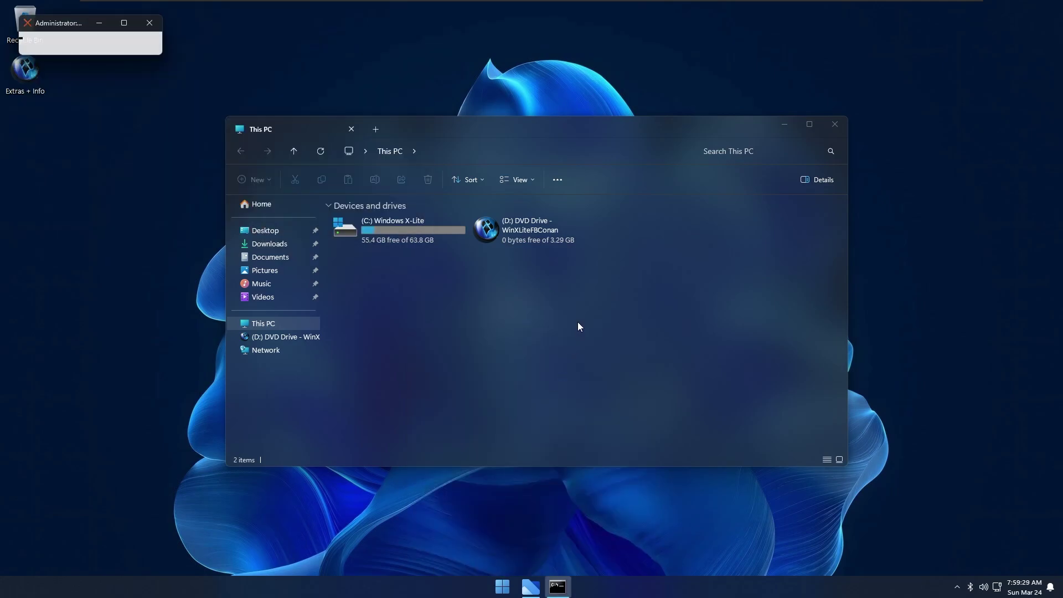
click(617, 335)
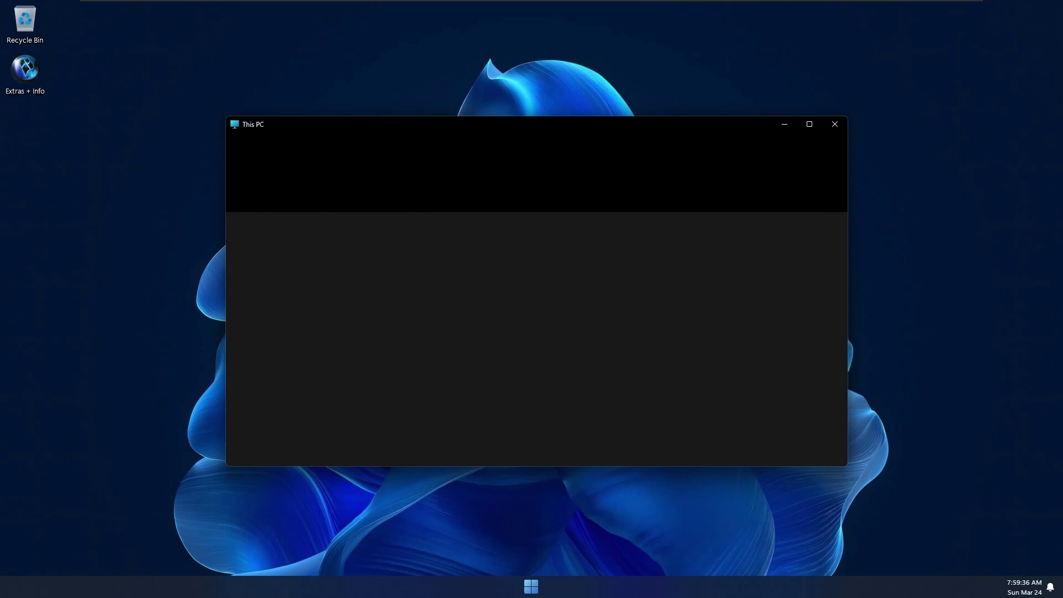
drag(428, 386, 392, 297)
Look through the remaining tools listed under X-Lite Tools among the installed programs, and close the list
key(super)
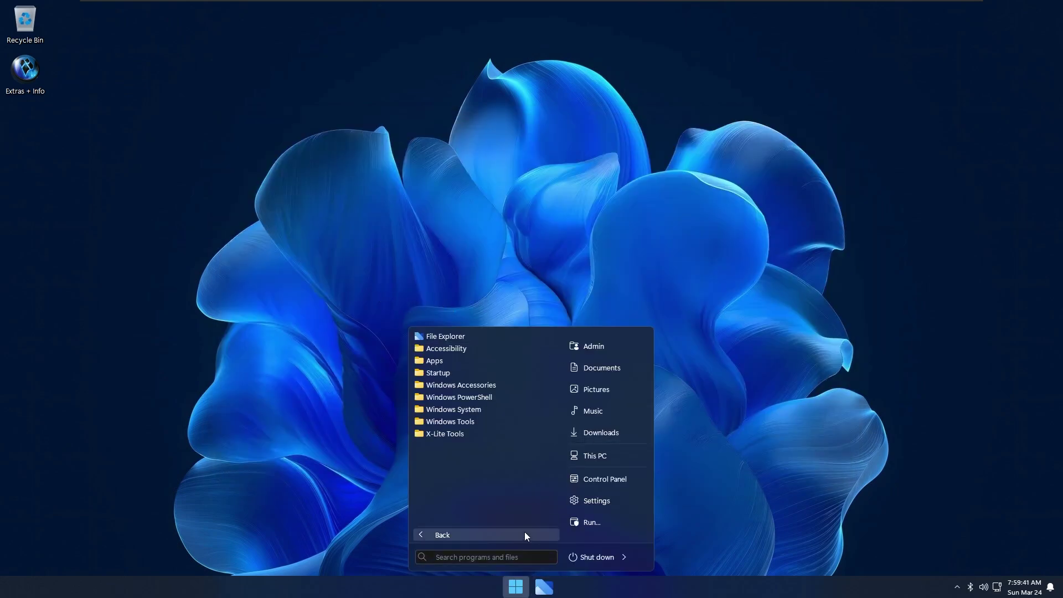
click(503, 435)
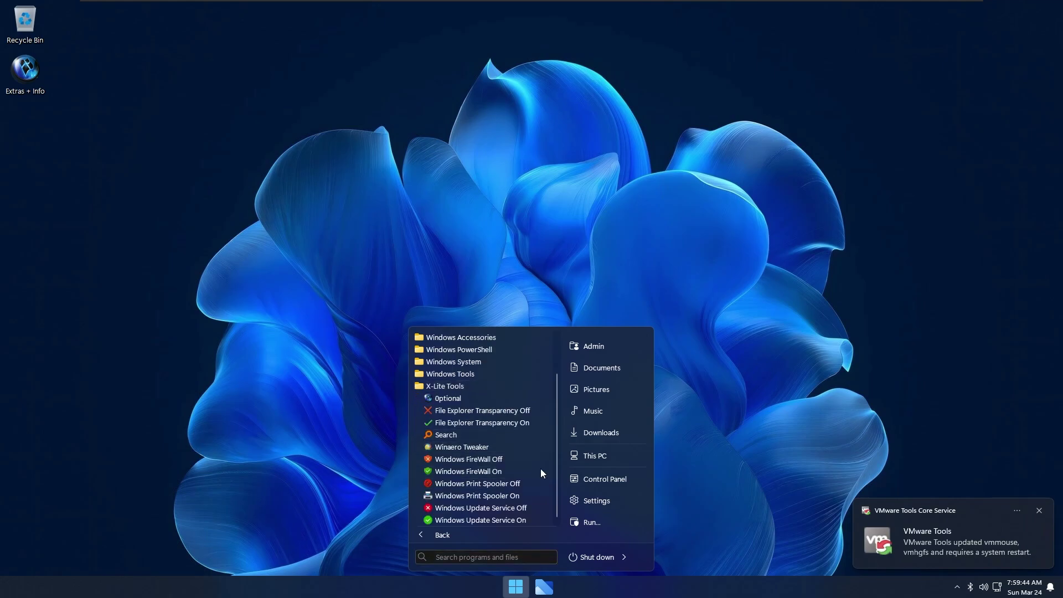
click(284, 410)
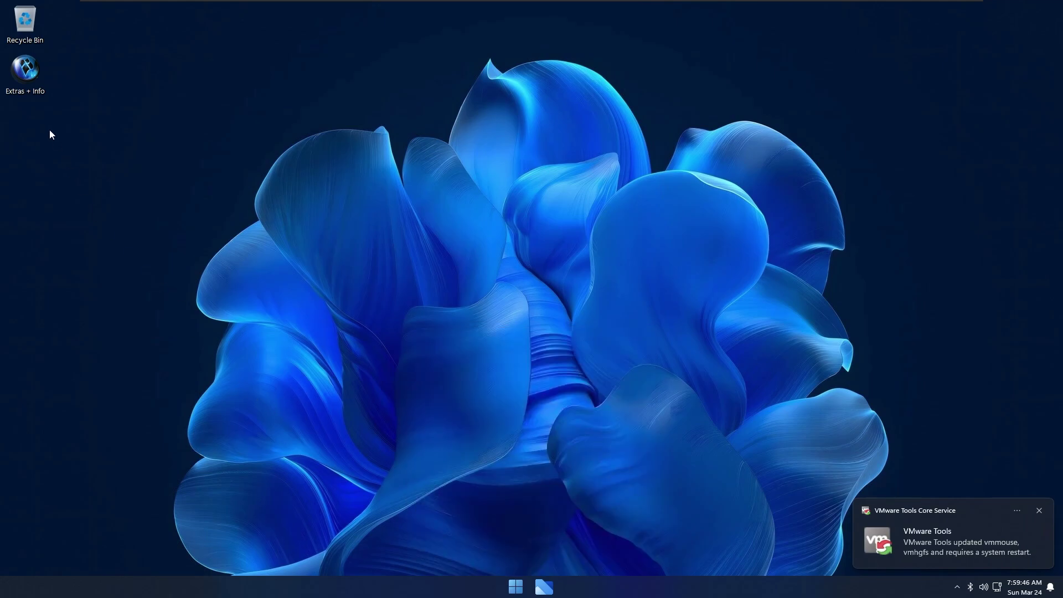
Open Extras + Info from the desktop and launch Firefox Installer.exe from its Web Browser Installers folder
double_click(32, 81)
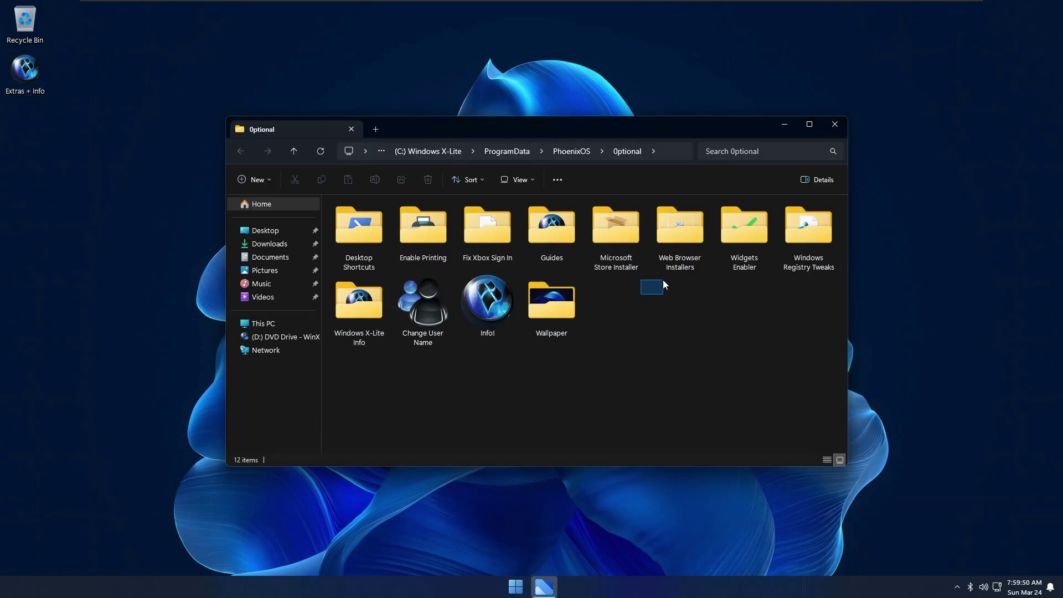
drag(642, 294, 629, 260)
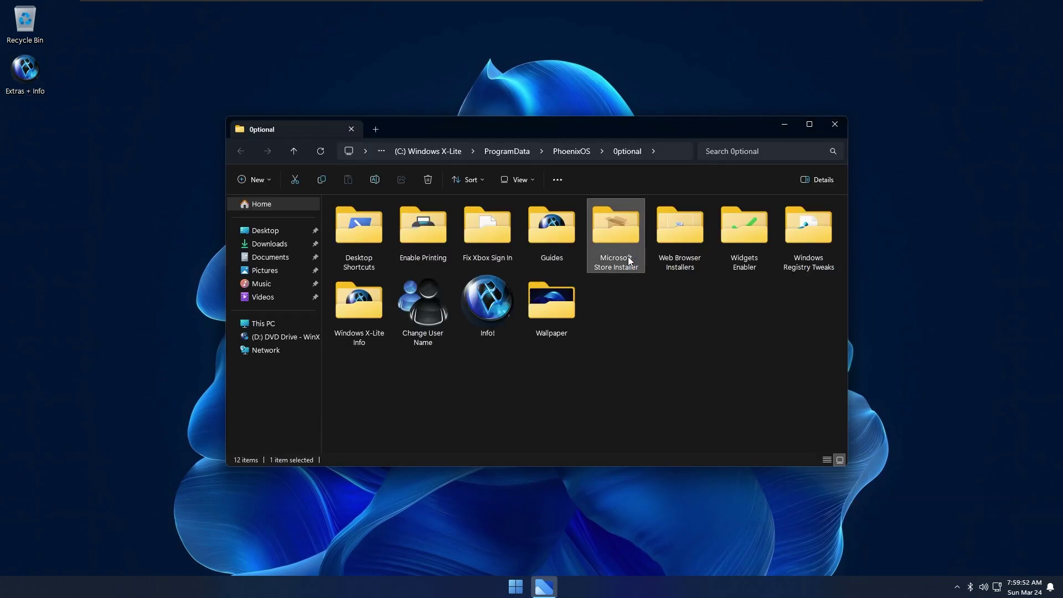
double_click(707, 256)
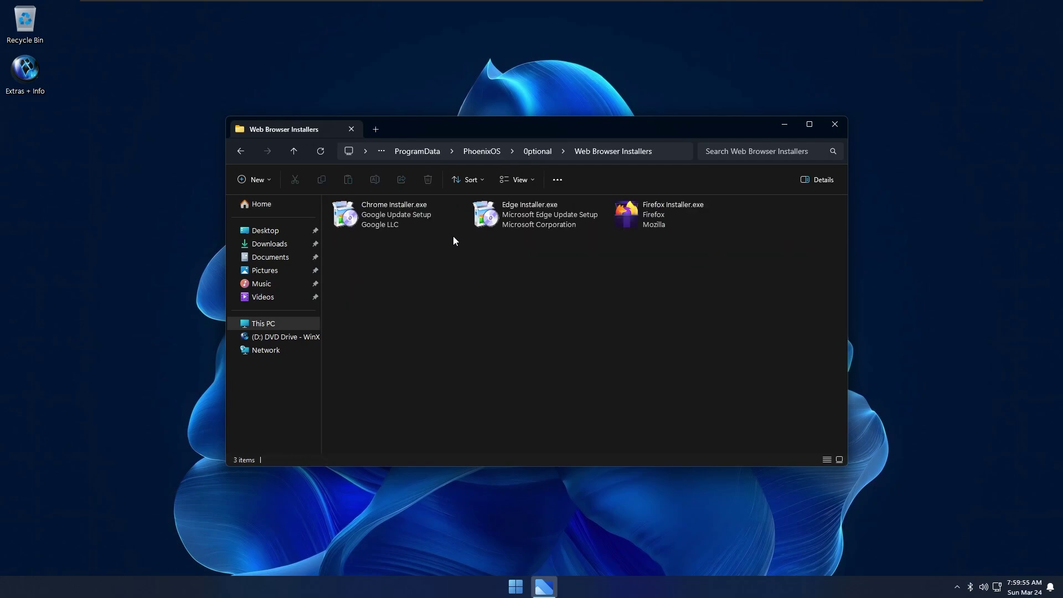
double_click(655, 230)
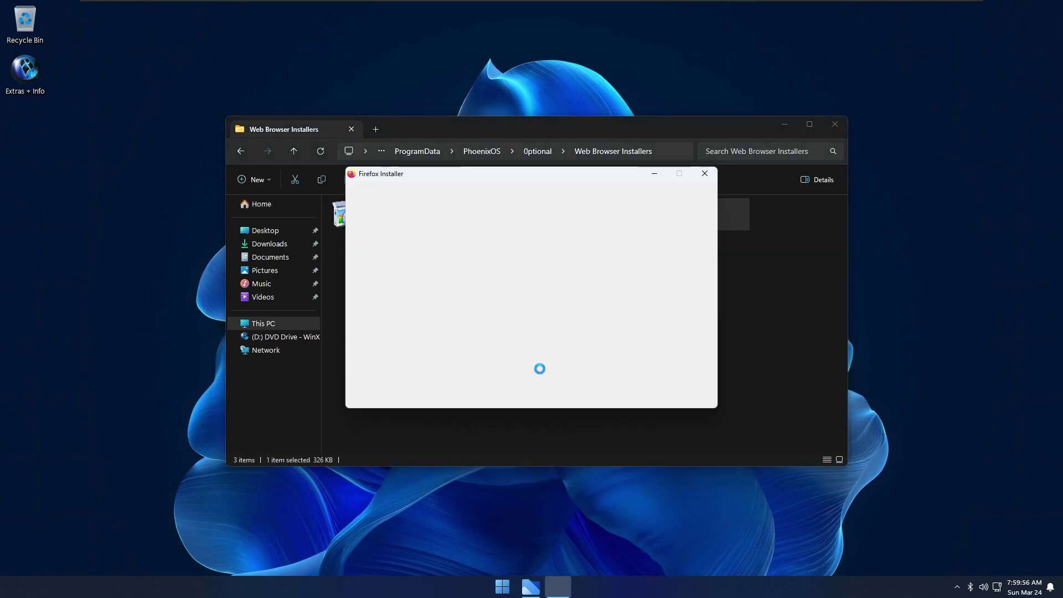
Return to the 0ptional folder, look in its Microsoft Store Installer folder, and go back
key(BackSpace)
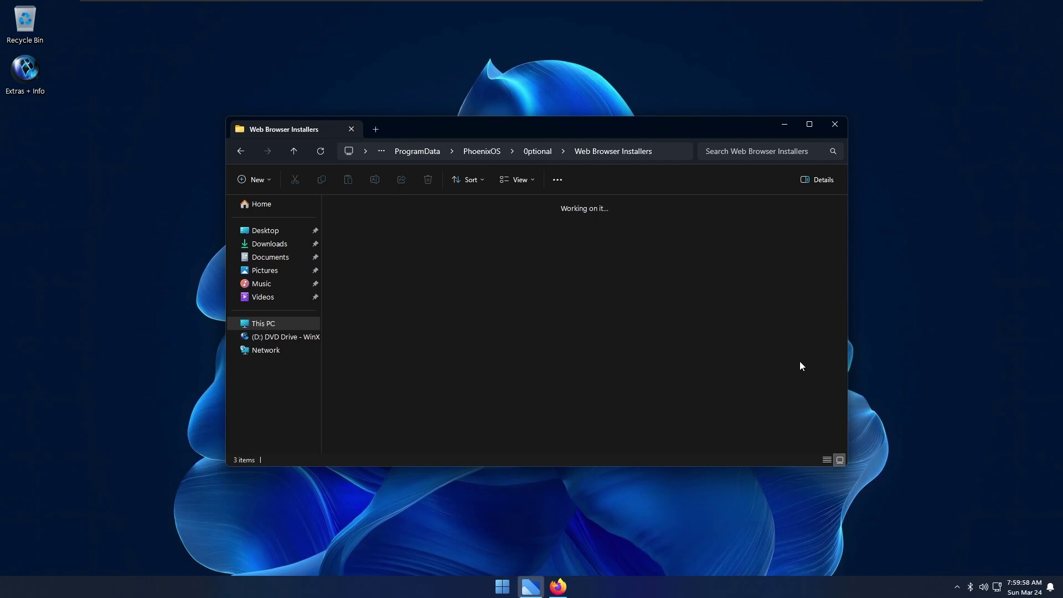
key(Left)
key(Return)
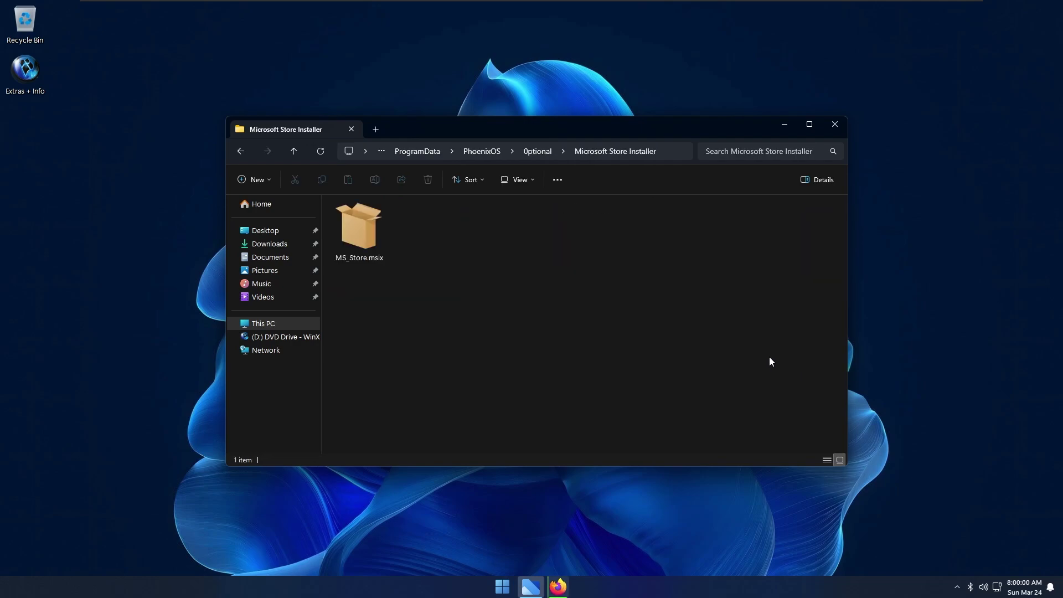
key(BackSpace)
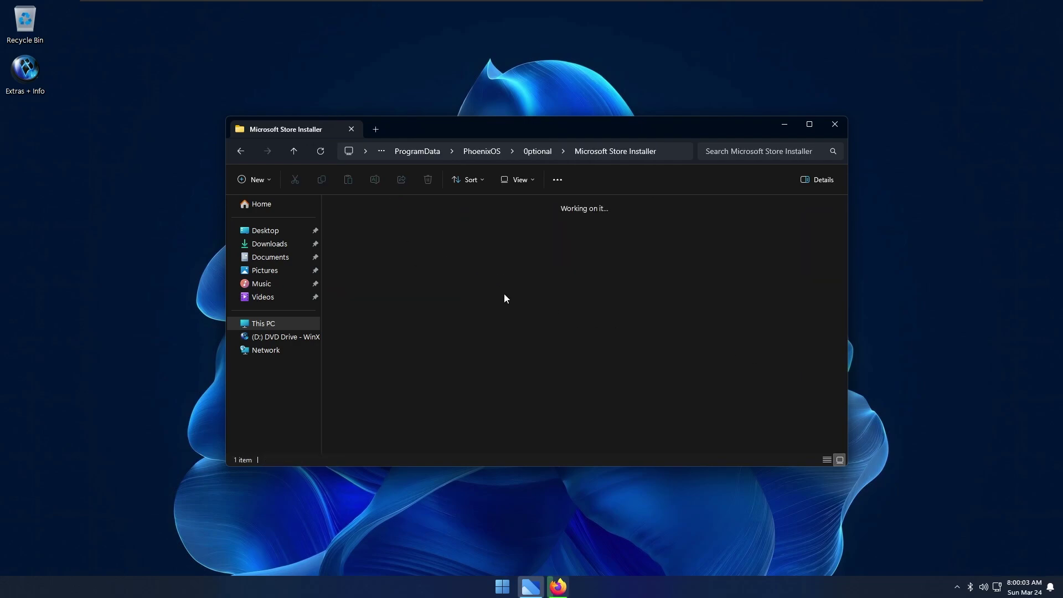
Open the Windows Registry Tweaks folder and merge Snap Layouts ON.reg into the registry, accepting its dialogs
key(Right)
key(Right)
key(Right)
key(Right)
key(Left)
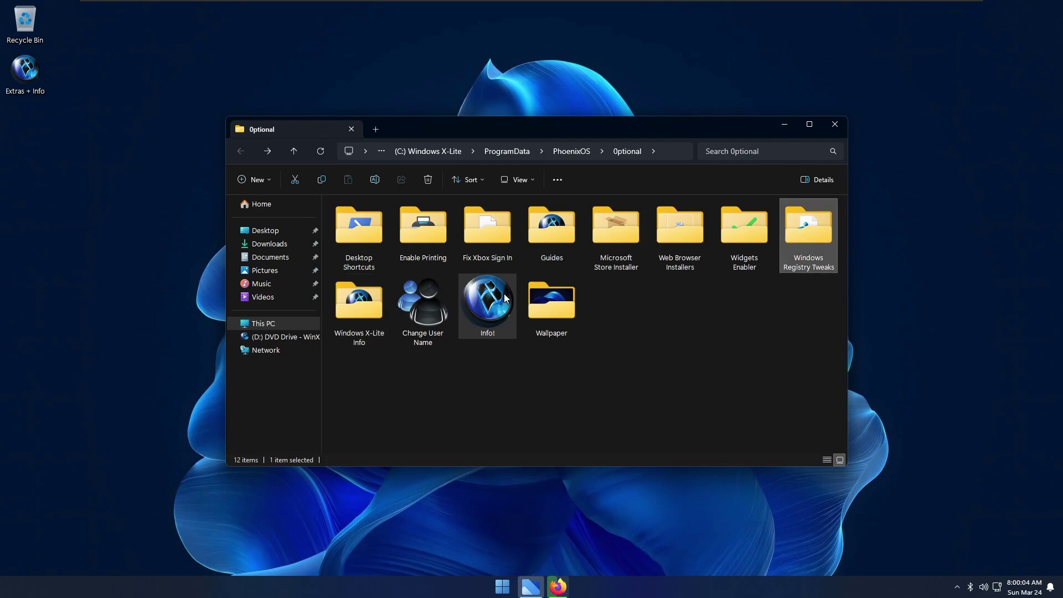
key(Return)
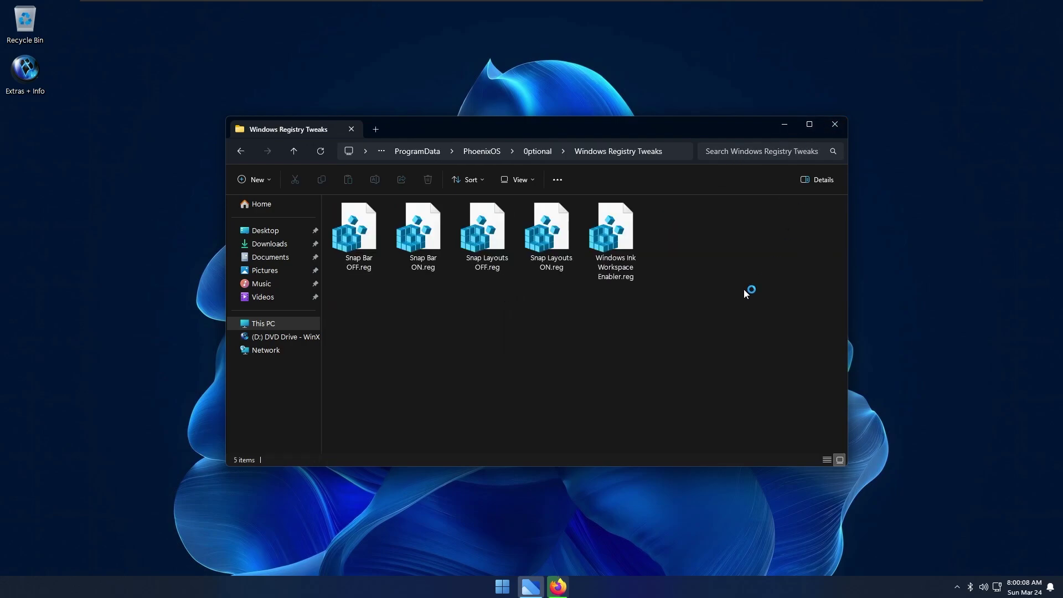
double_click(567, 248)
click(615, 310)
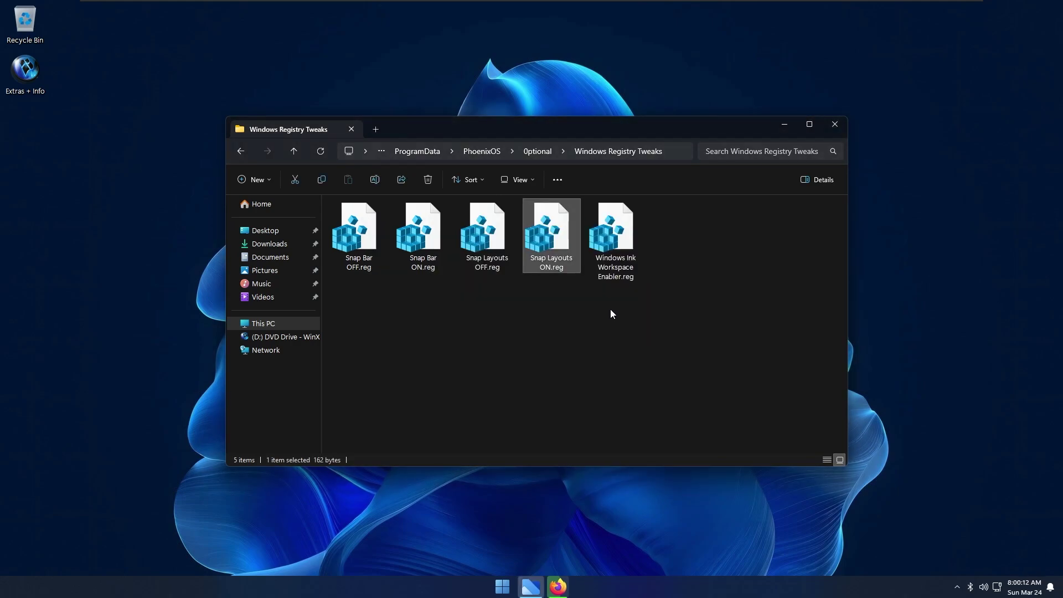
click(655, 294)
click(661, 297)
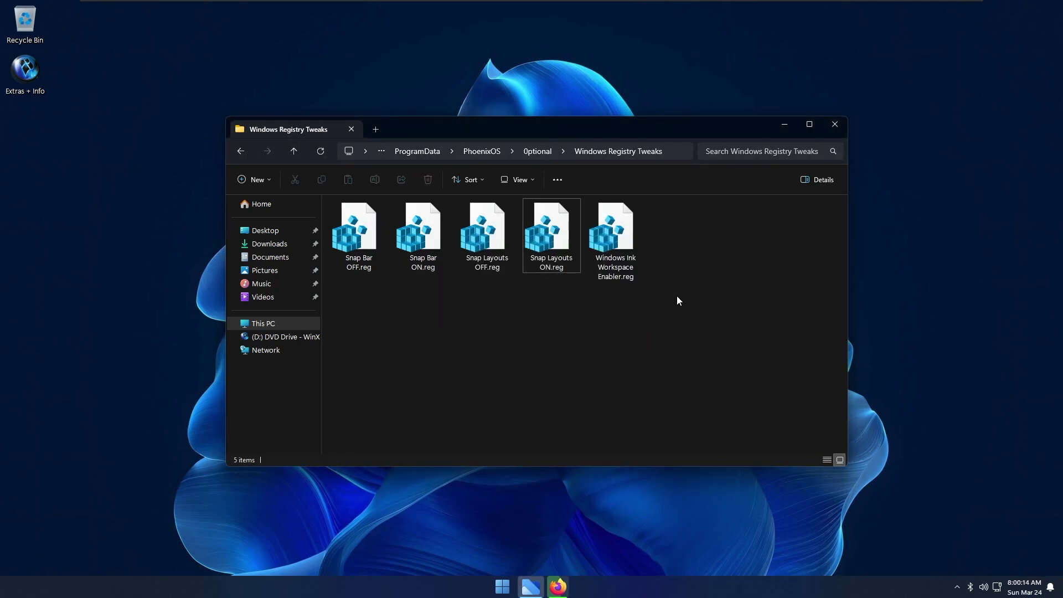
Check the Firefox Installer's progress, and launch Change User Name from the 0ptional folder
key(alt+Tab)
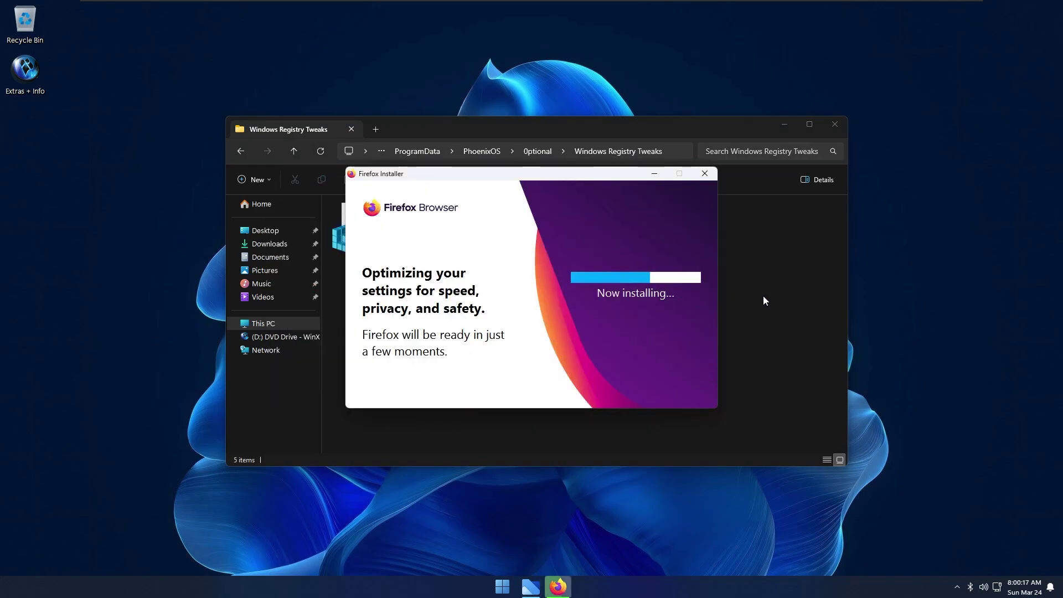
key(alt+Left)
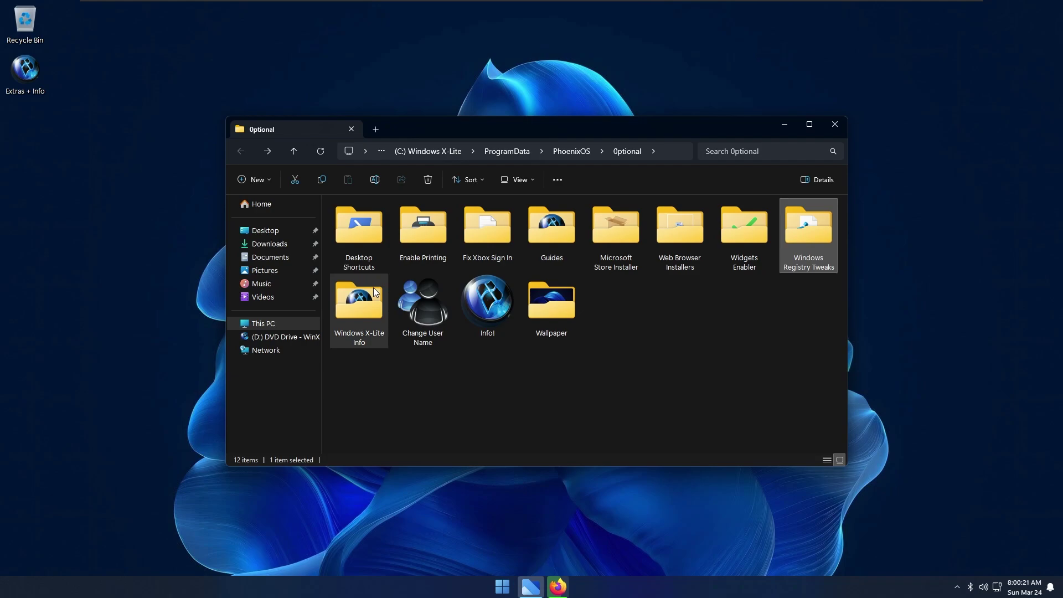
click(373, 288)
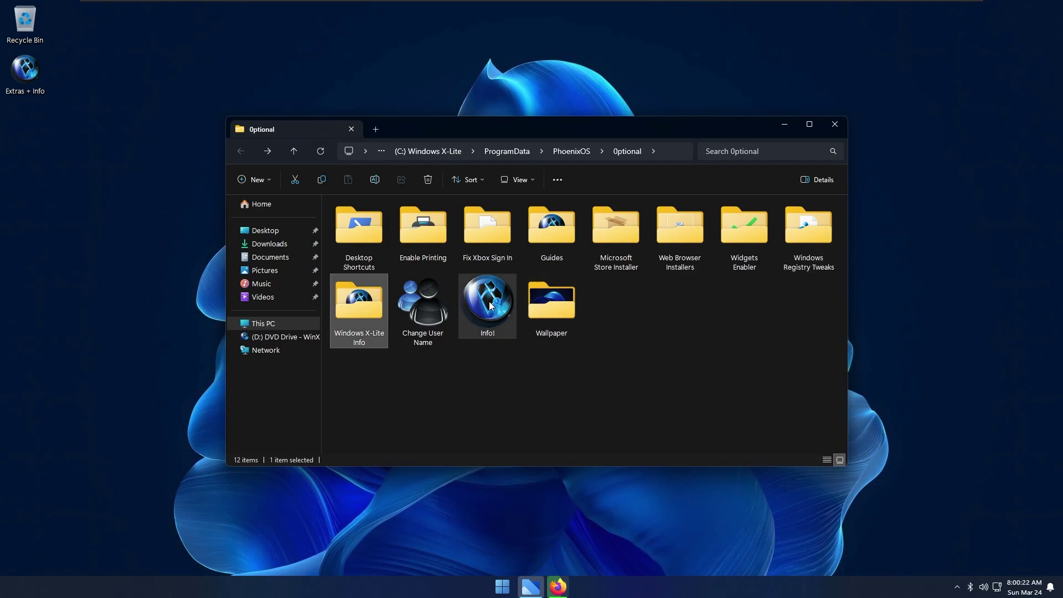
click(414, 326)
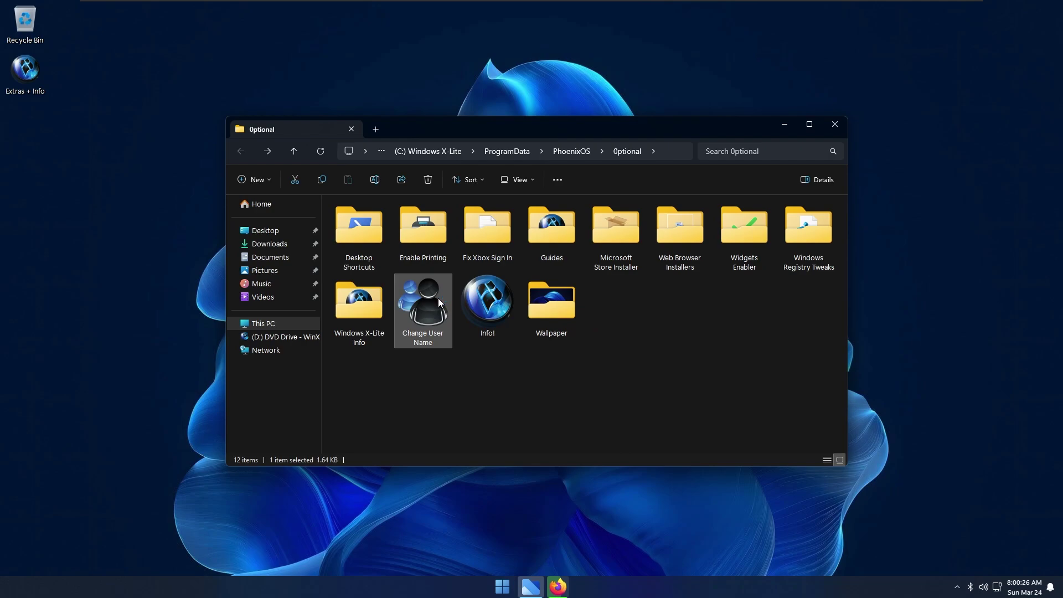
key(alt+Tab)
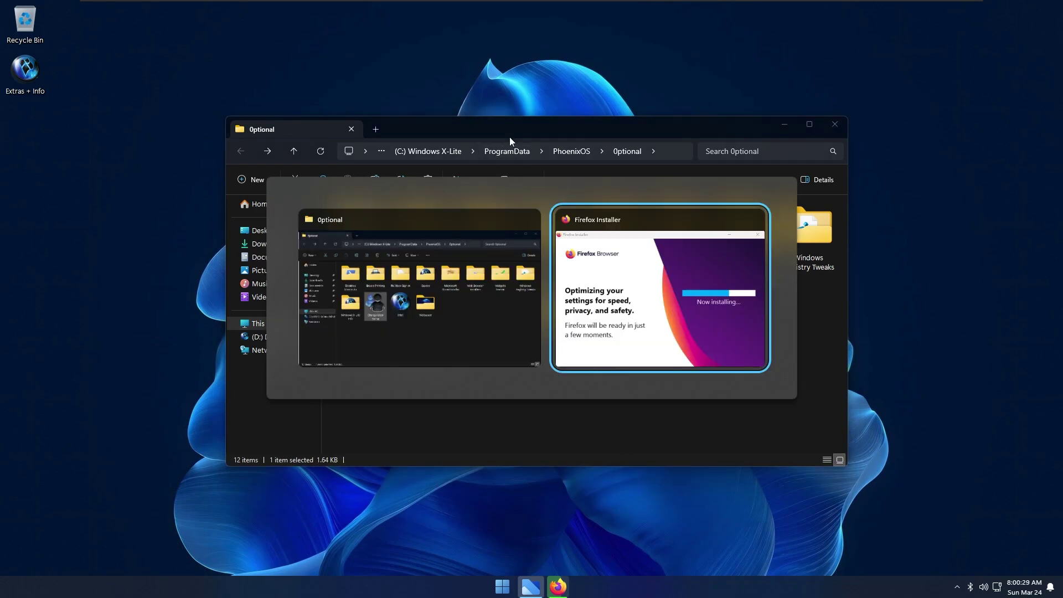
key(alt+Tab)
key(Tab)
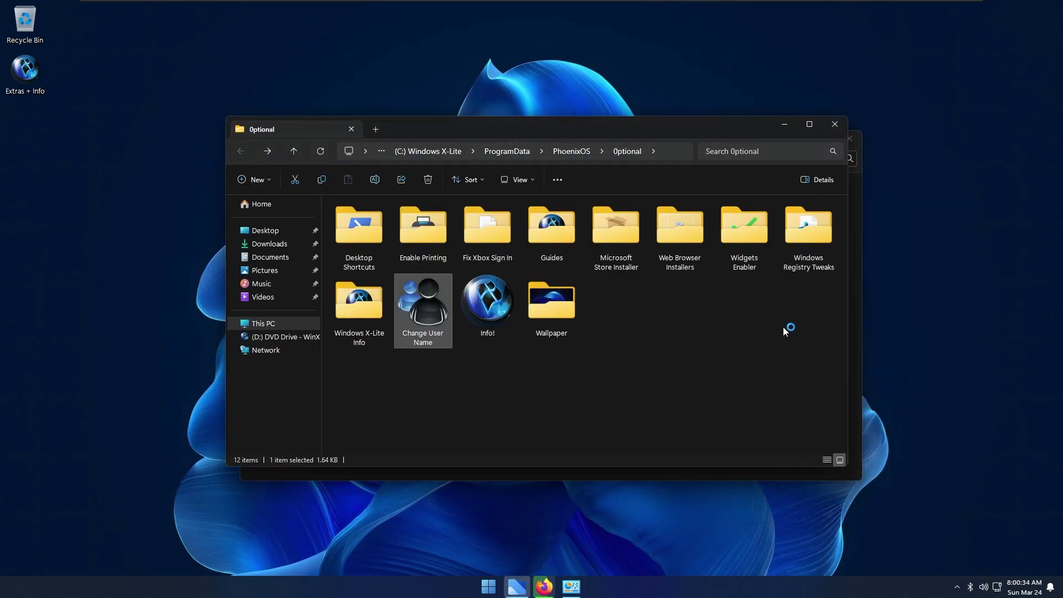
Open the Fix Xbox Sign In folder and merge UAC ON (Fix Xbox Sign In).reg into the registry, accepting its dialogs
click(365, 219)
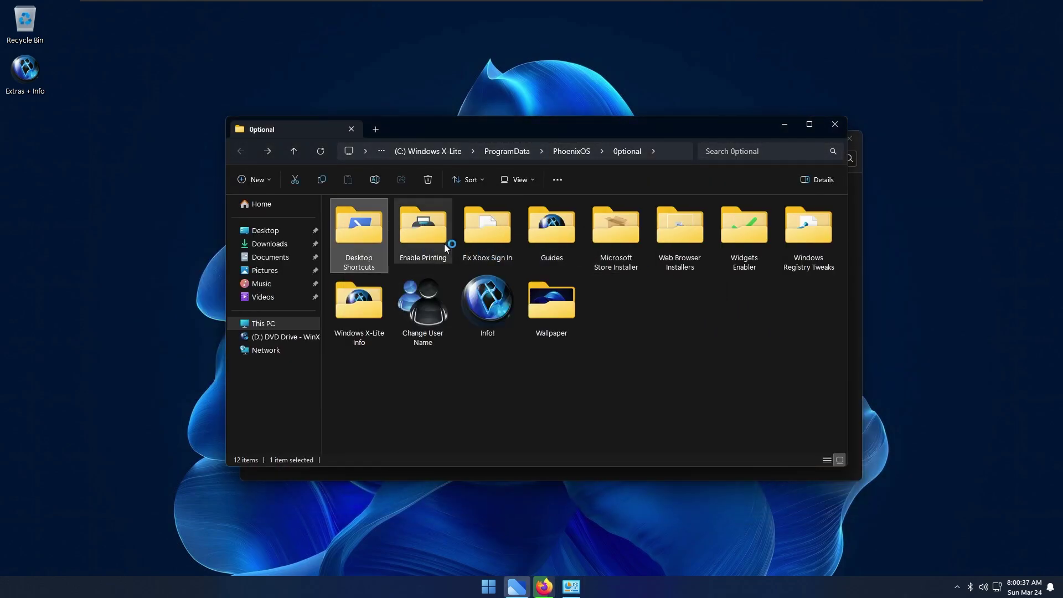
click(496, 228)
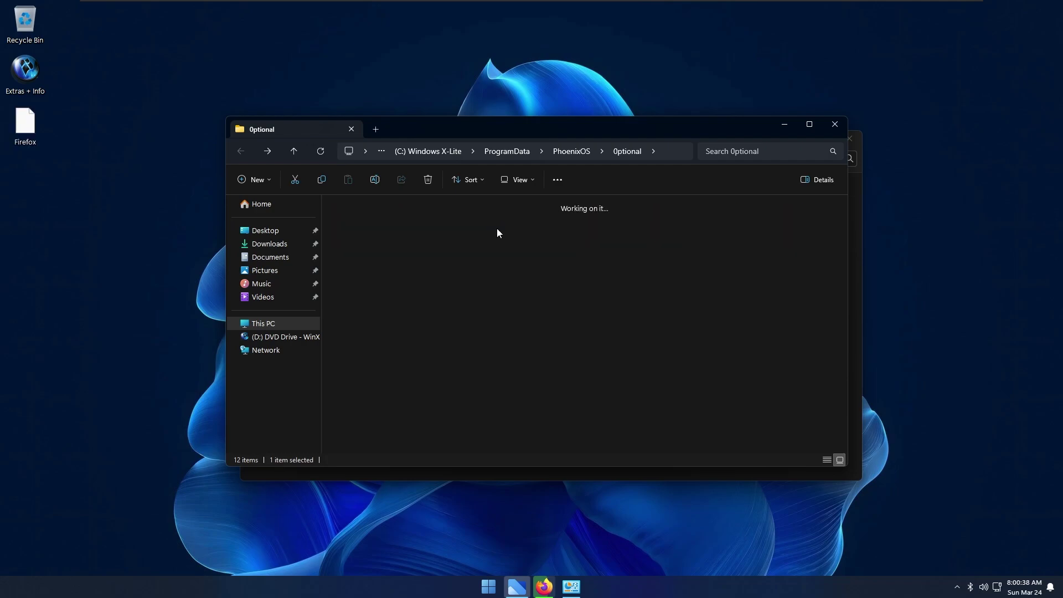
drag(453, 346, 521, 270)
double_click(497, 246)
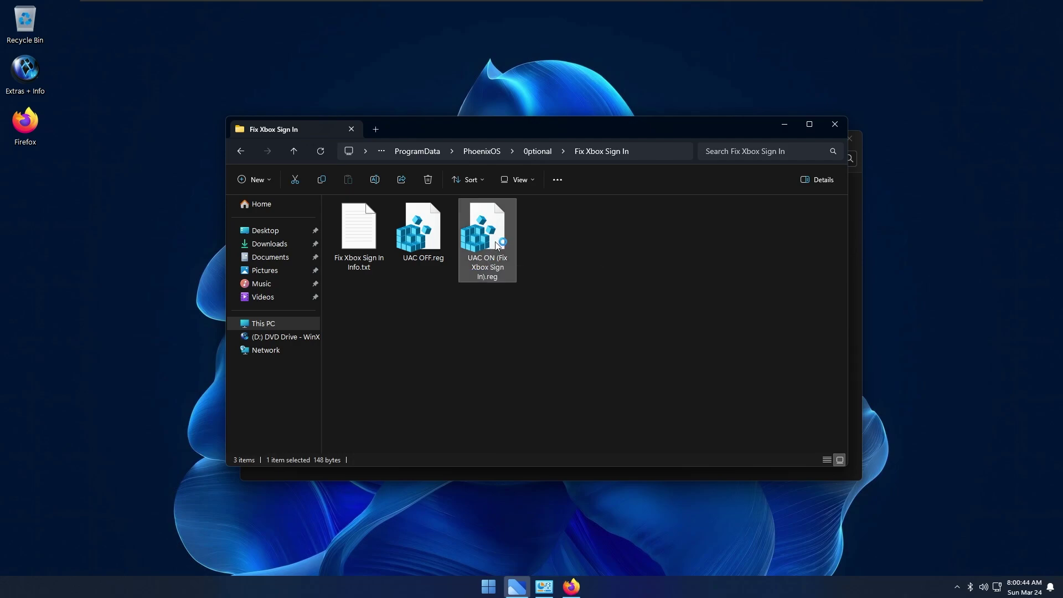
click(613, 310)
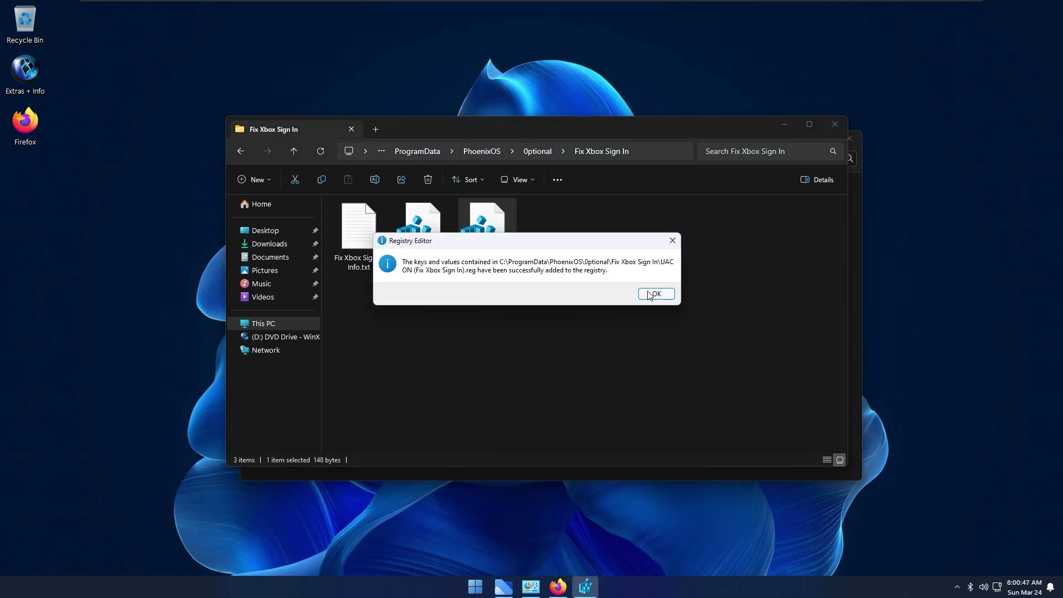
click(654, 294)
key(super+r)
key(Escape)
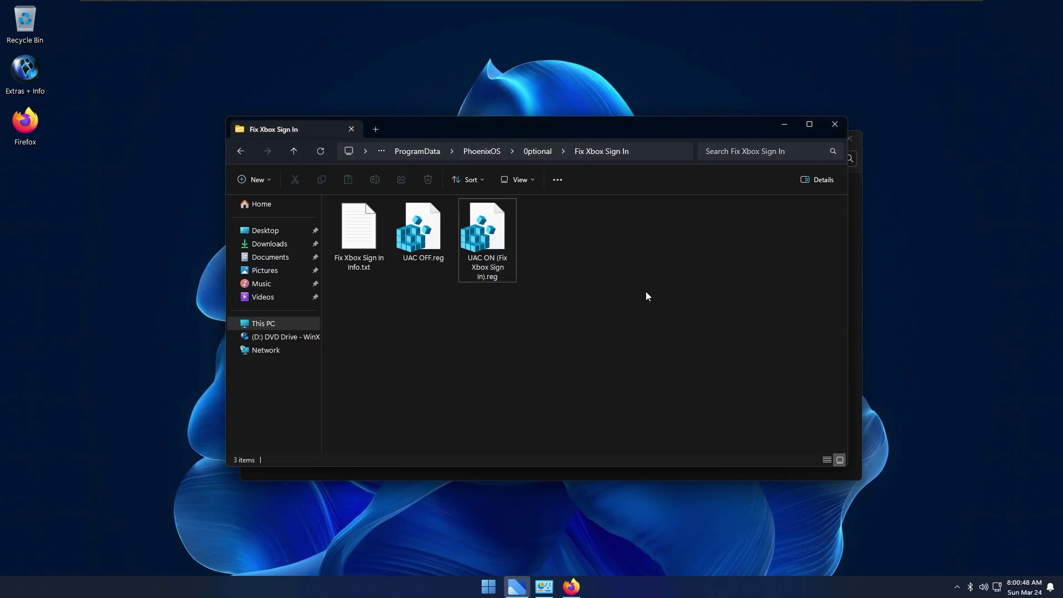
Return to the 0ptional folder and close the Manage Accounts window
key(alt+Left)
key(alt+Tab)
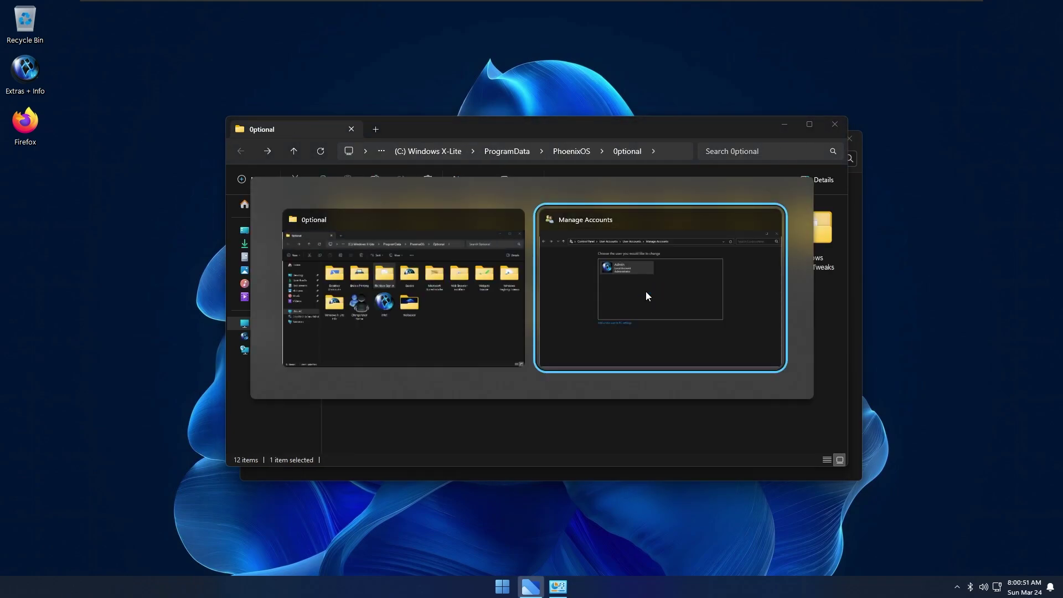
key(alt+F4)
click(500, 363)
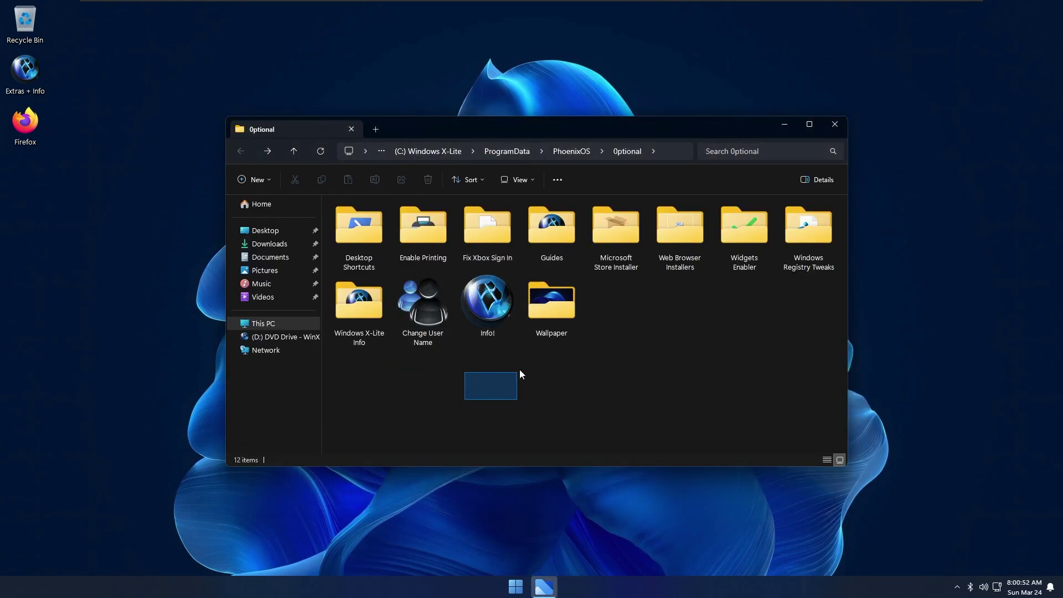
drag(520, 371, 520, 371)
Start installing Microsoft Store from the Microsoft Store Installer folder, closing the Firefox window that covers the App Installer
double_click(624, 240)
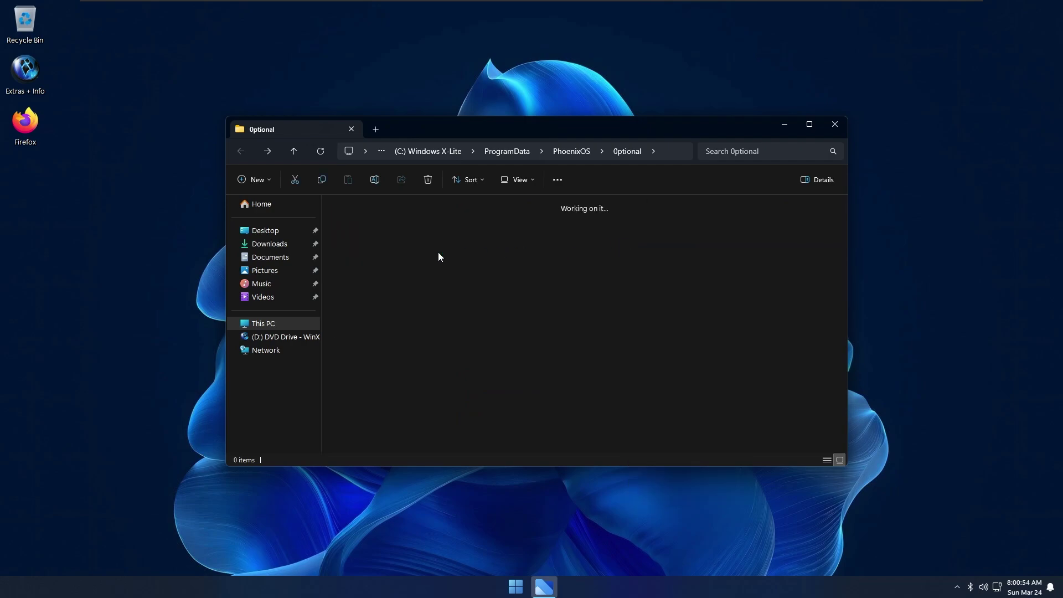
double_click(370, 240)
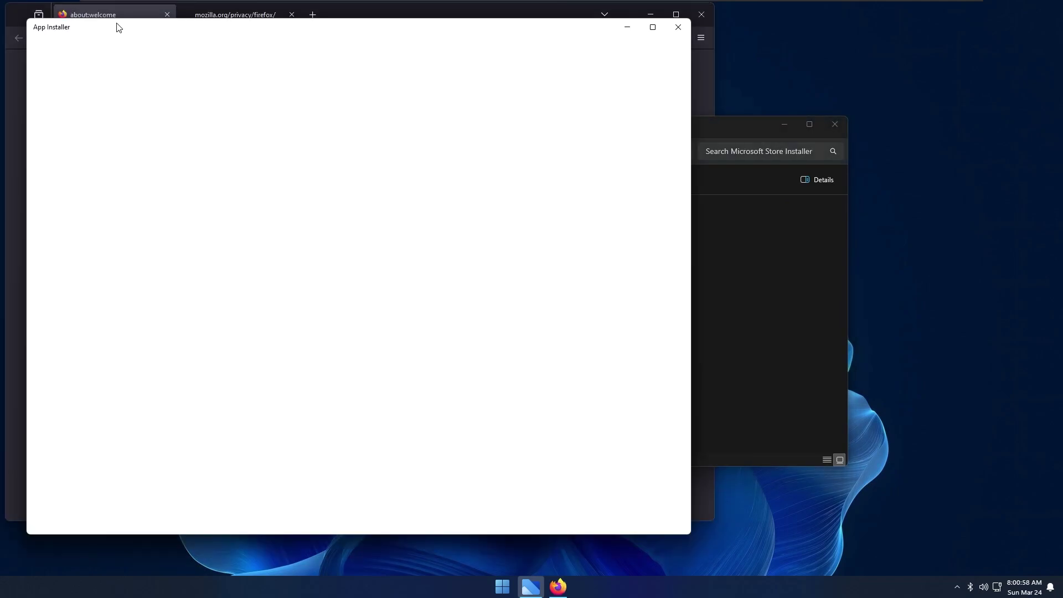
click(530, 17)
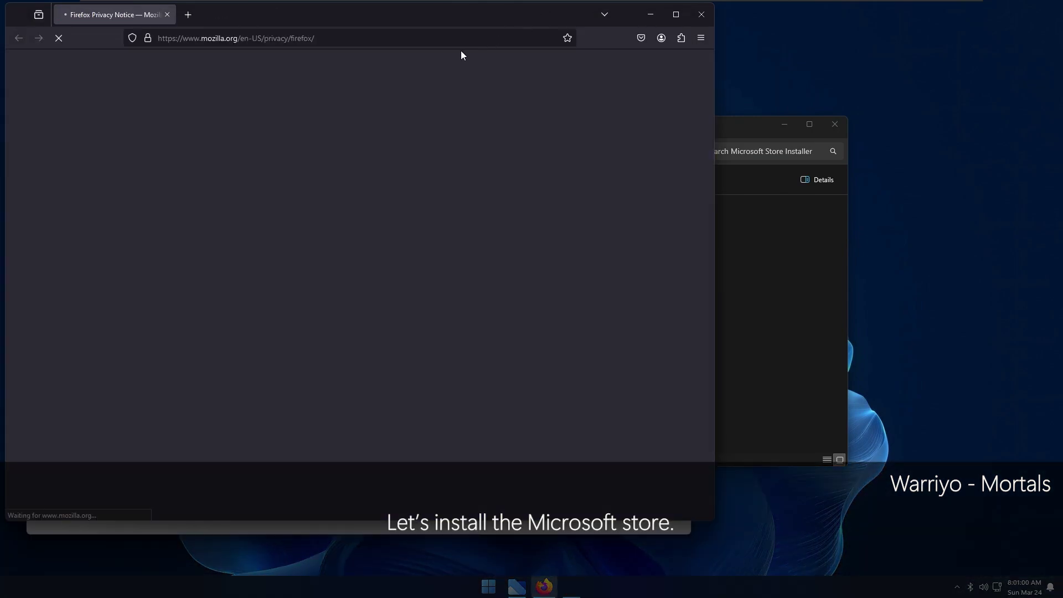
key(alt+F4)
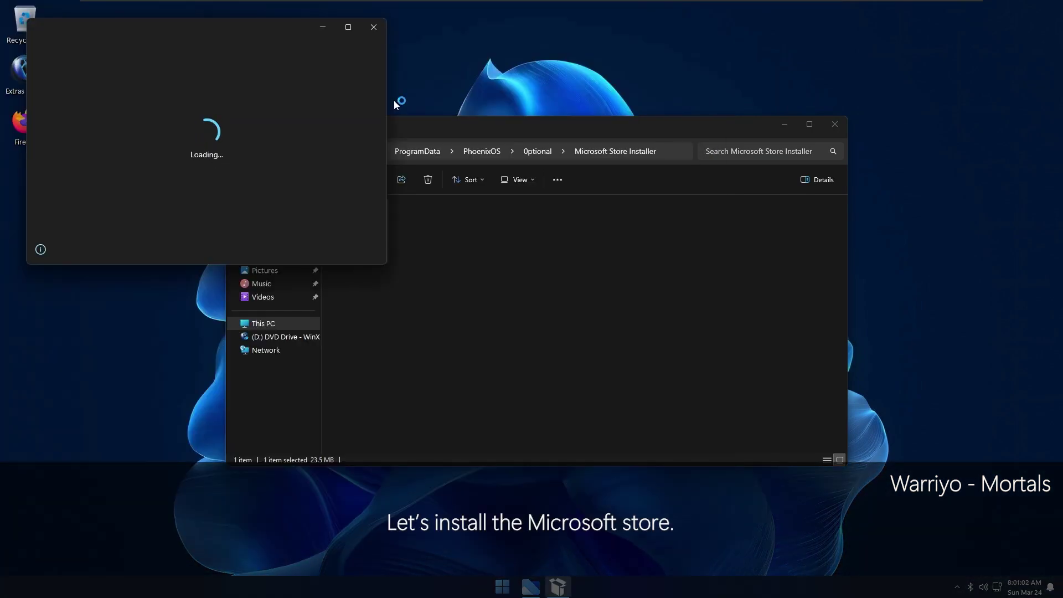
click(502, 586)
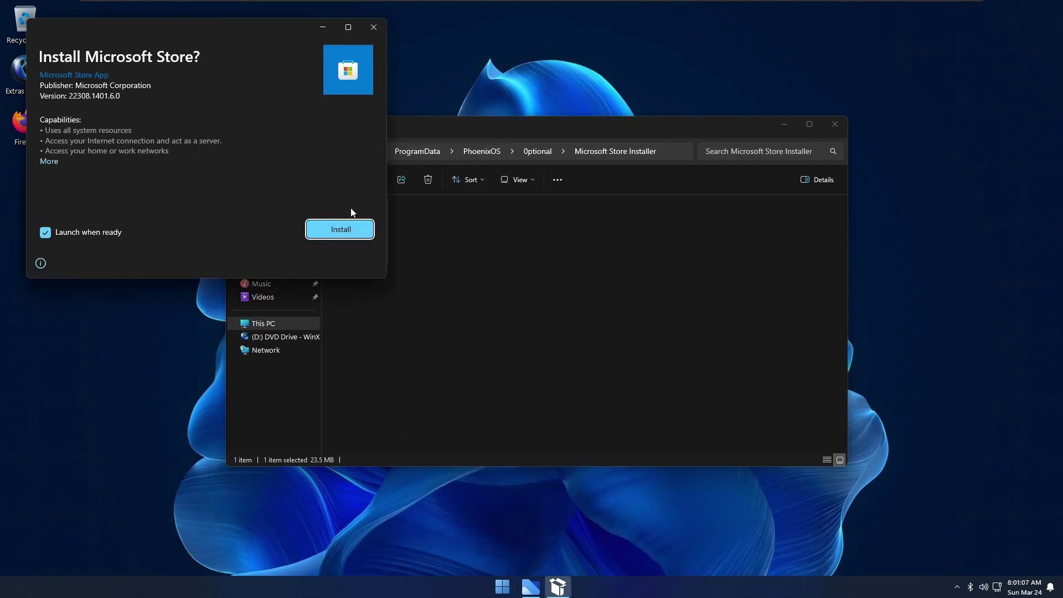
click(353, 228)
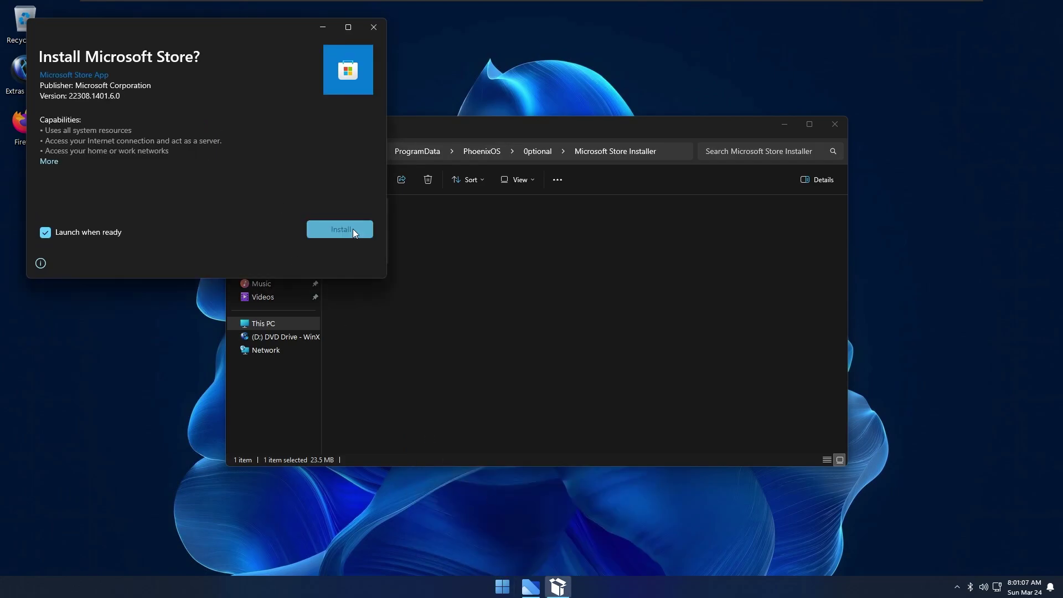
Go back to the 0ptional folder and run Printing Enabler from its Enable Printing folder
click(487, 341)
key(alt+Left)
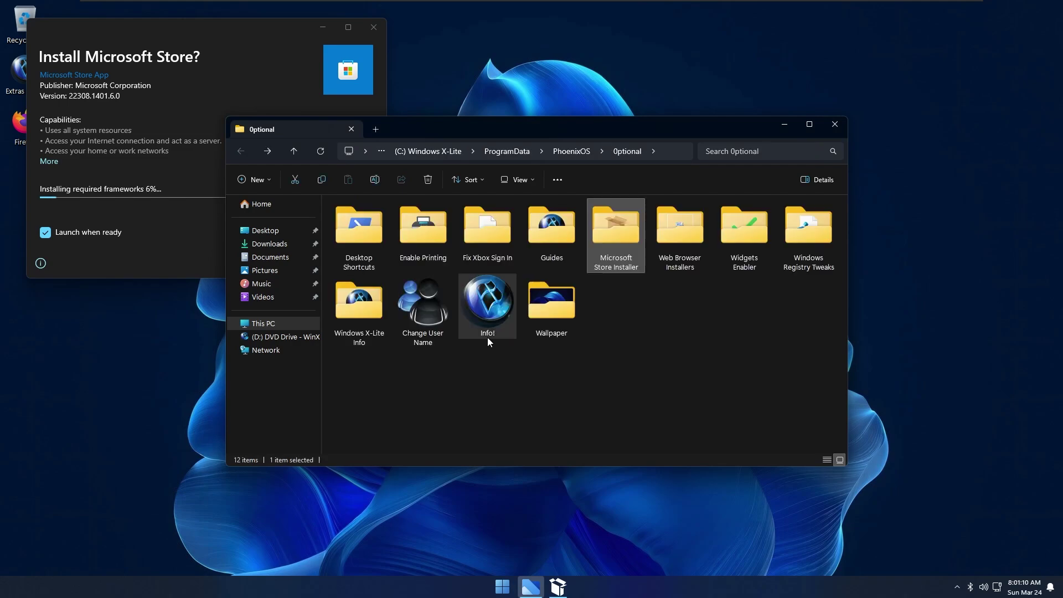
key(Left)
key(Left)
key(Left)
key(Return)
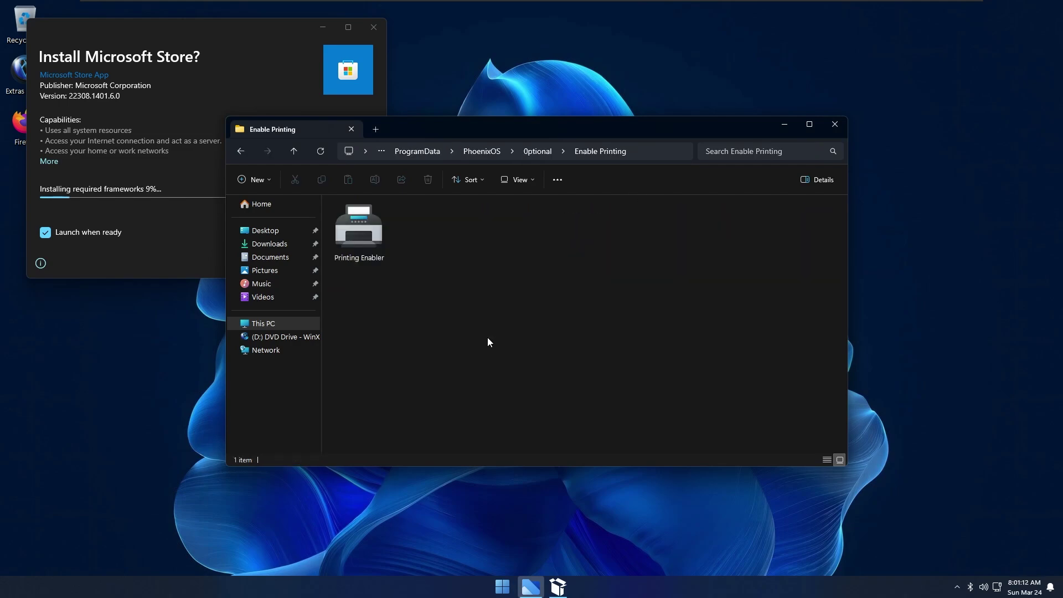
key(Right)
key(Return)
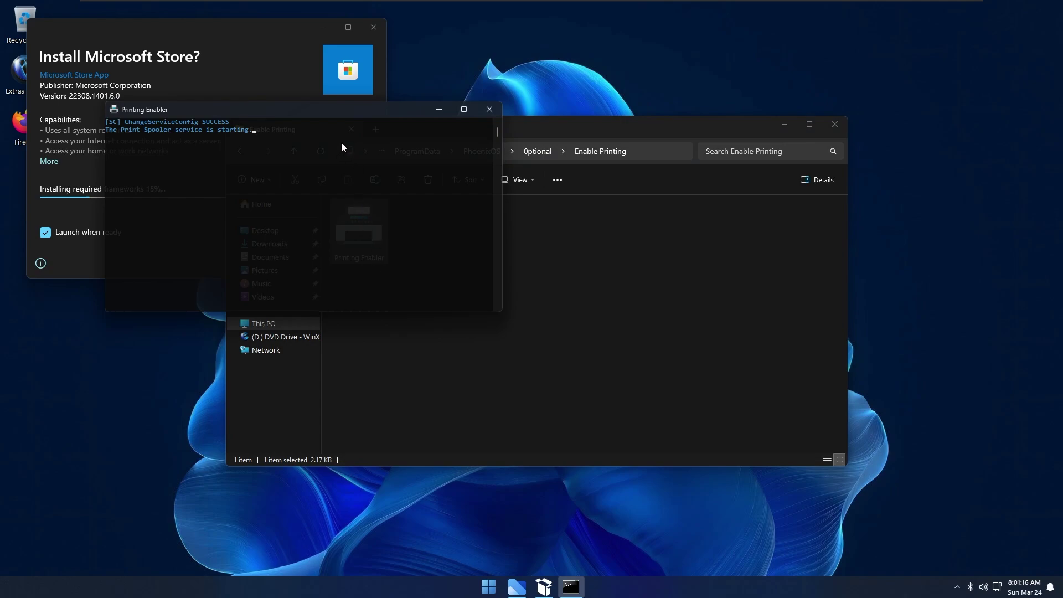
key(super)
click(279, 85)
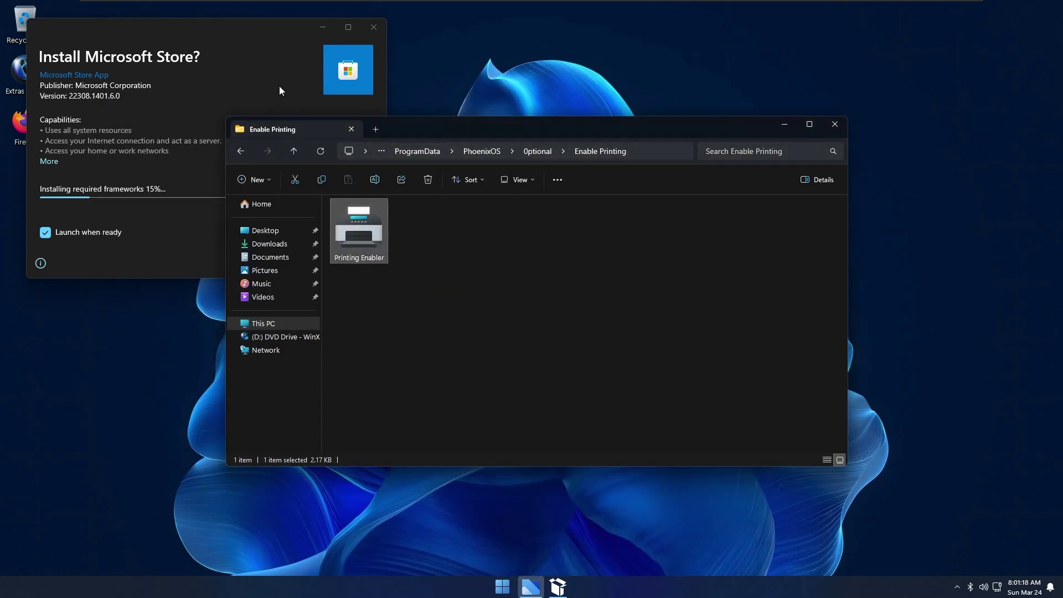
From 0ptional's Widgets Enabler folder, apply Widgets ON to the registry and launch WebView2 Installer.exe
click(409, 382)
key(BackSpace)
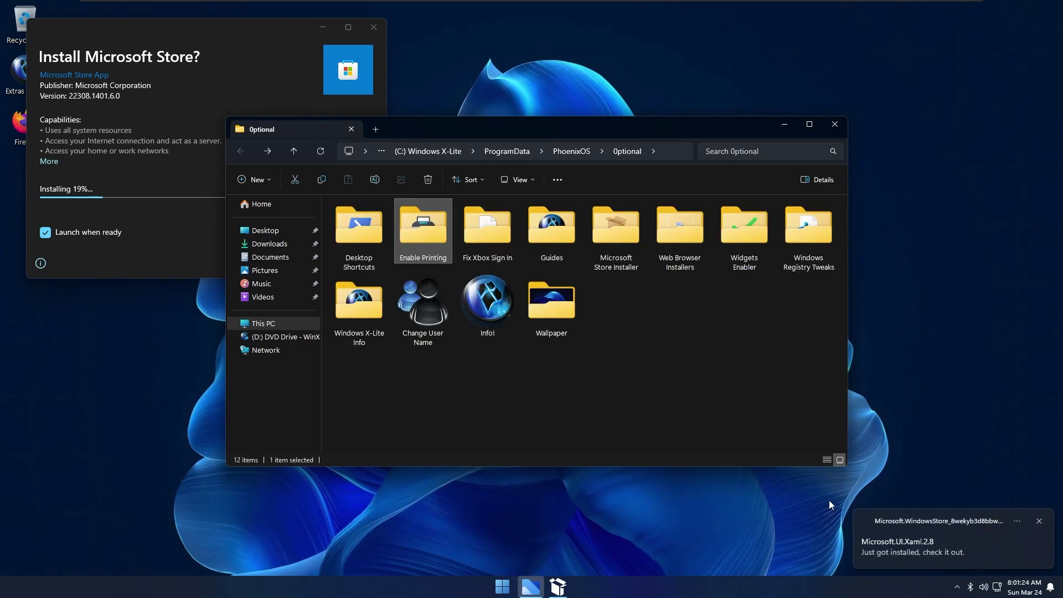
click(655, 317)
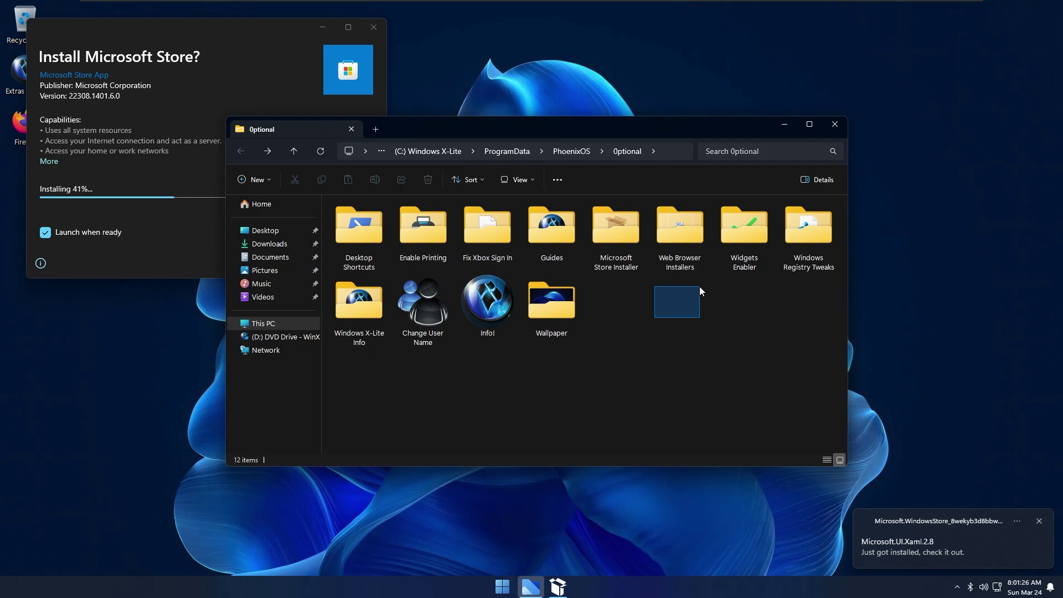
double_click(722, 239)
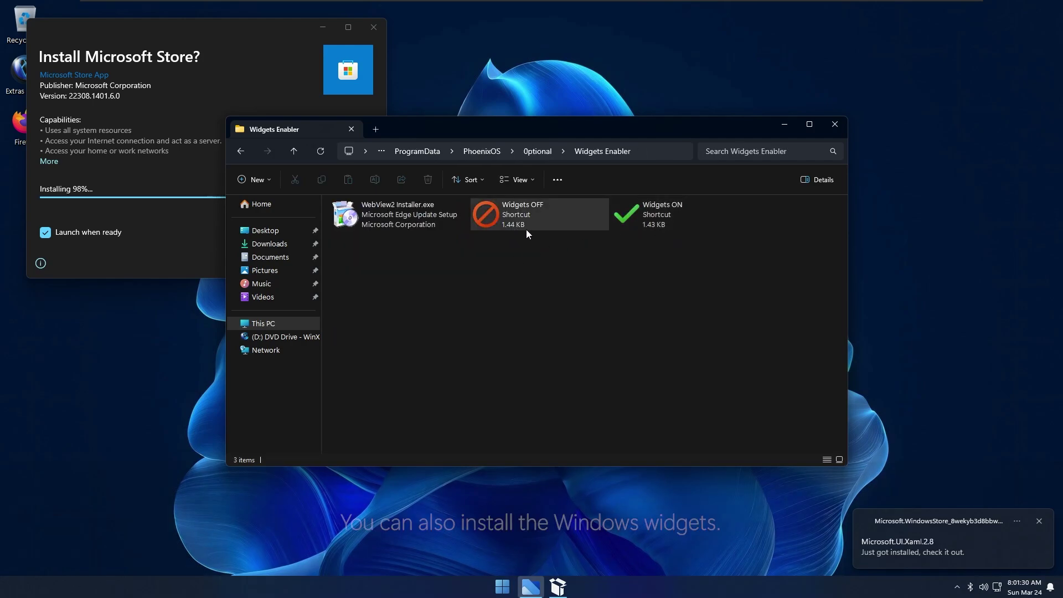
double_click(703, 227)
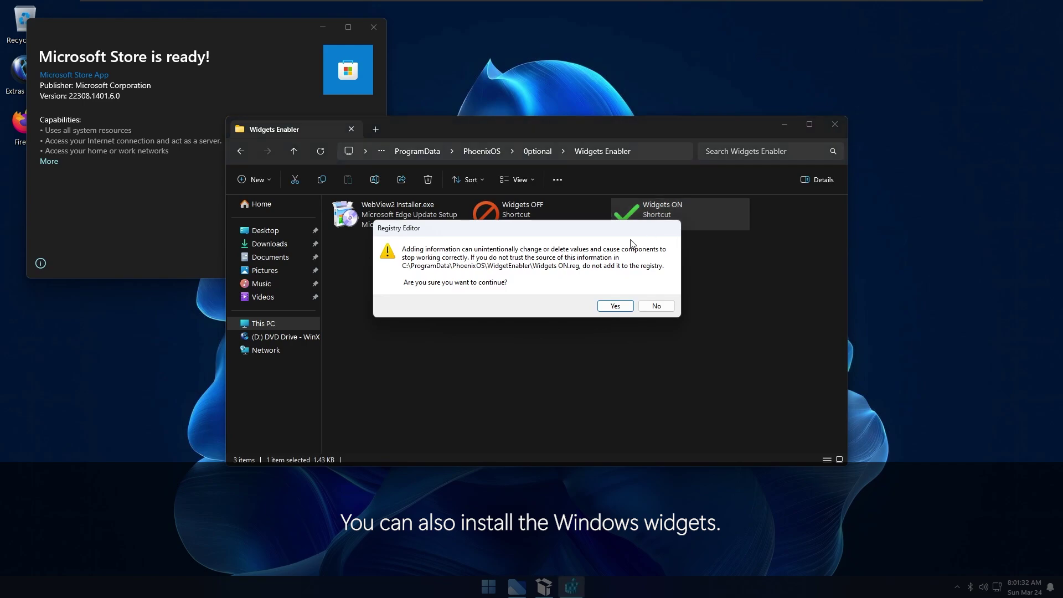
click(615, 307)
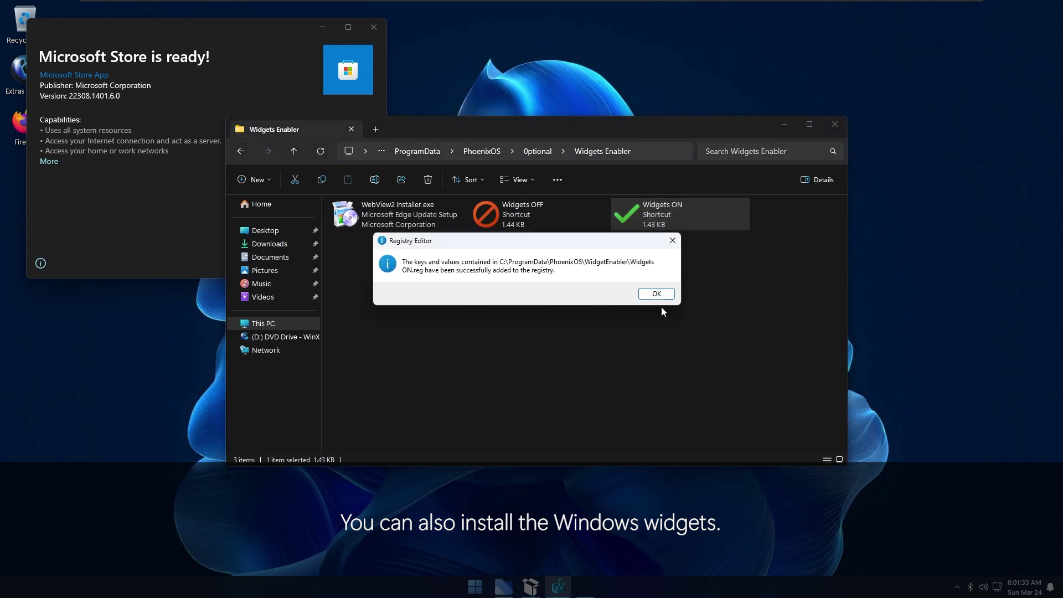
click(651, 292)
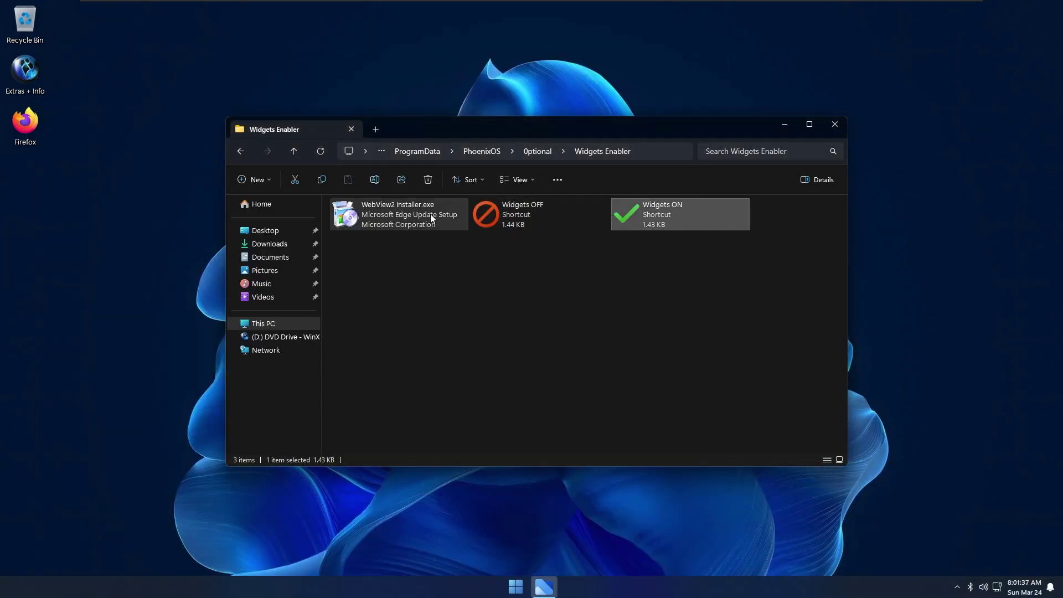
double_click(432, 216)
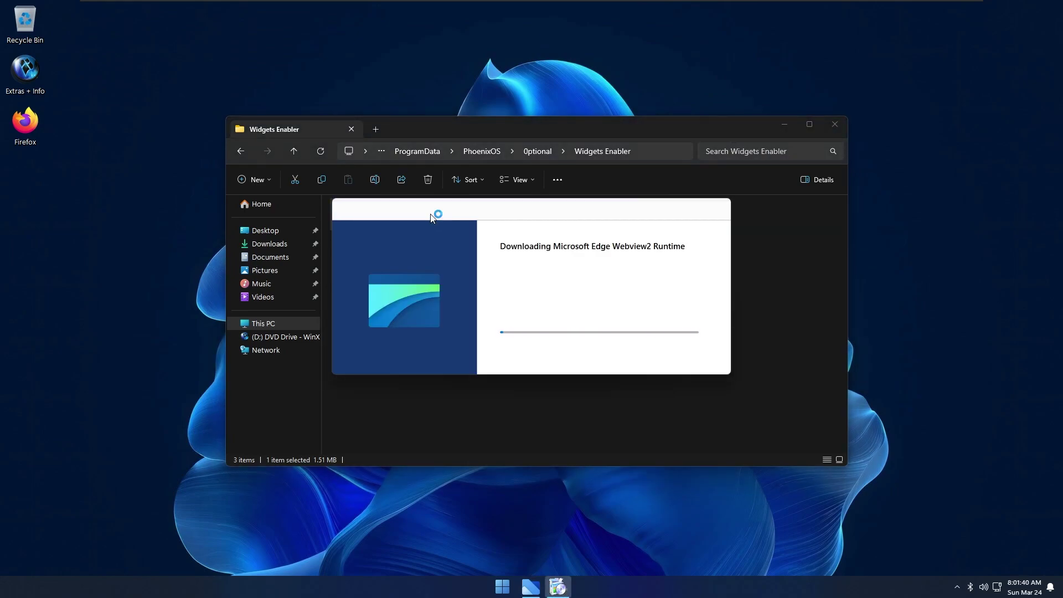
click(541, 421)
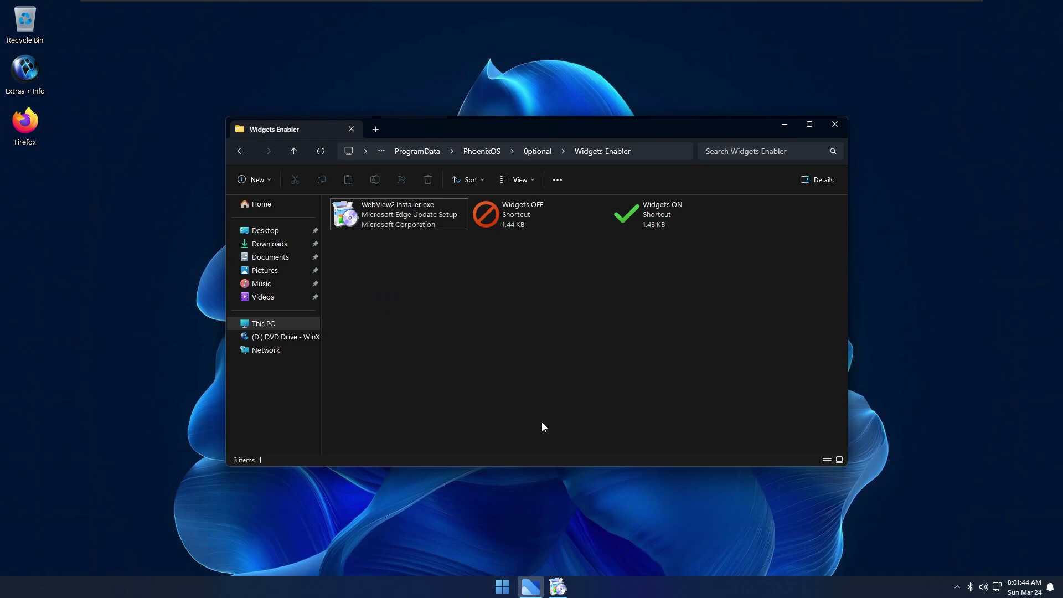
Cycle through the open windows, show the desktop, and bring up the Start menu's program list
key(alt+Tab)
key(alt+Tab)
key(alt+Tab)
key(super+d)
key(super)
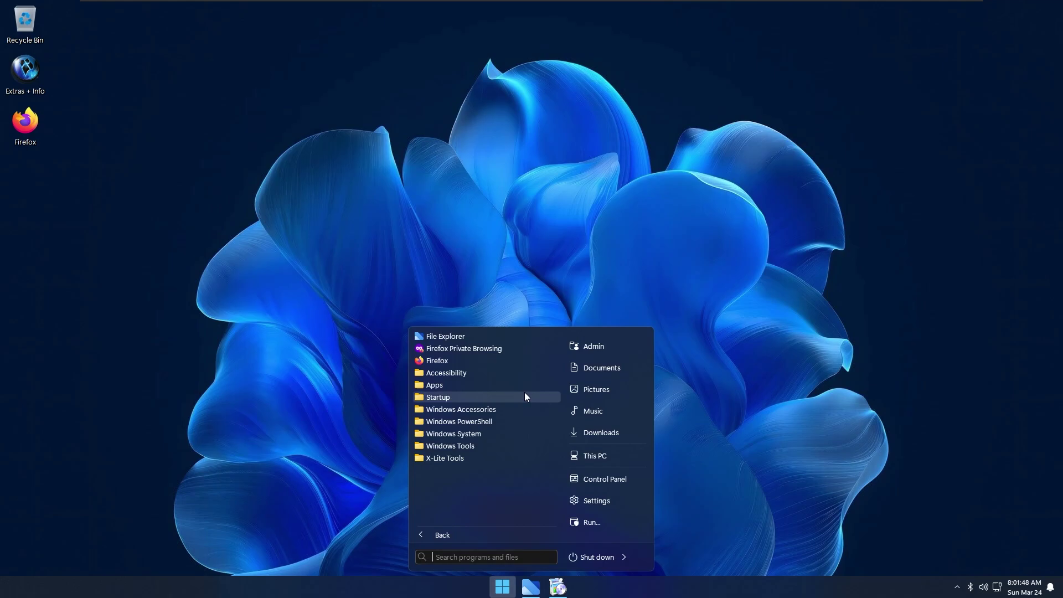
Change the desktop icons to the small size
click(254, 228)
right_click(254, 228)
mouse_move(310, 250)
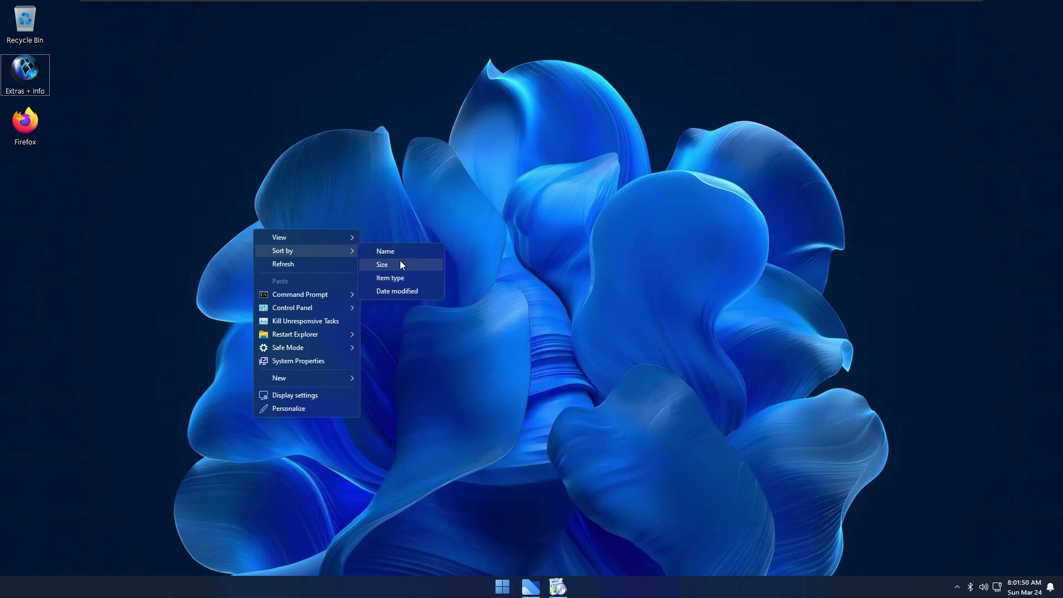
click(403, 267)
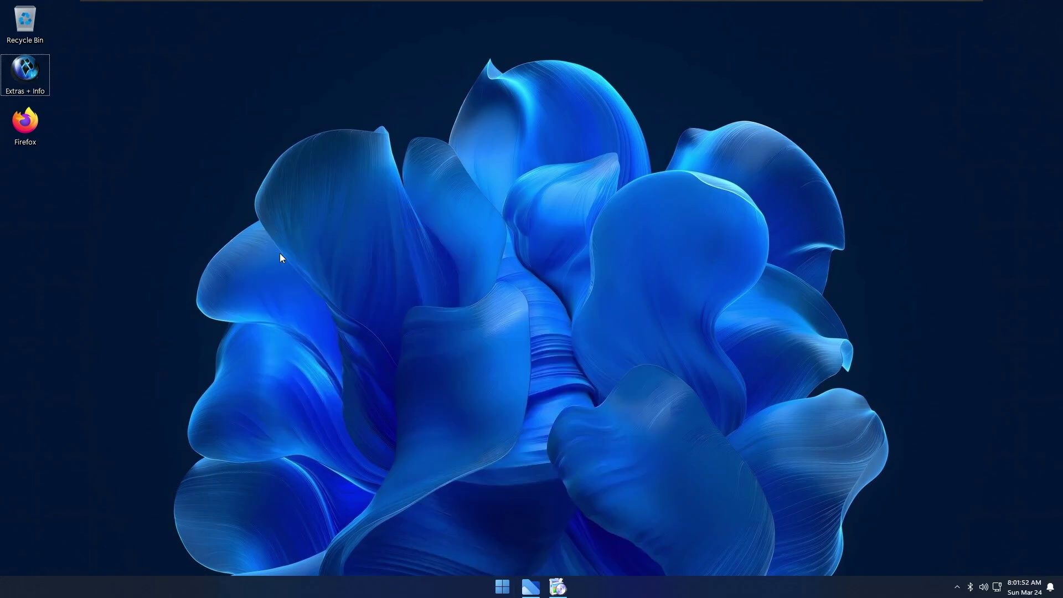
Look through the desktop context menu's Restart Explorer and Control Panel options, then open the Personalize settings briefly and close them
right_click(280, 254)
mouse_move(379, 354)
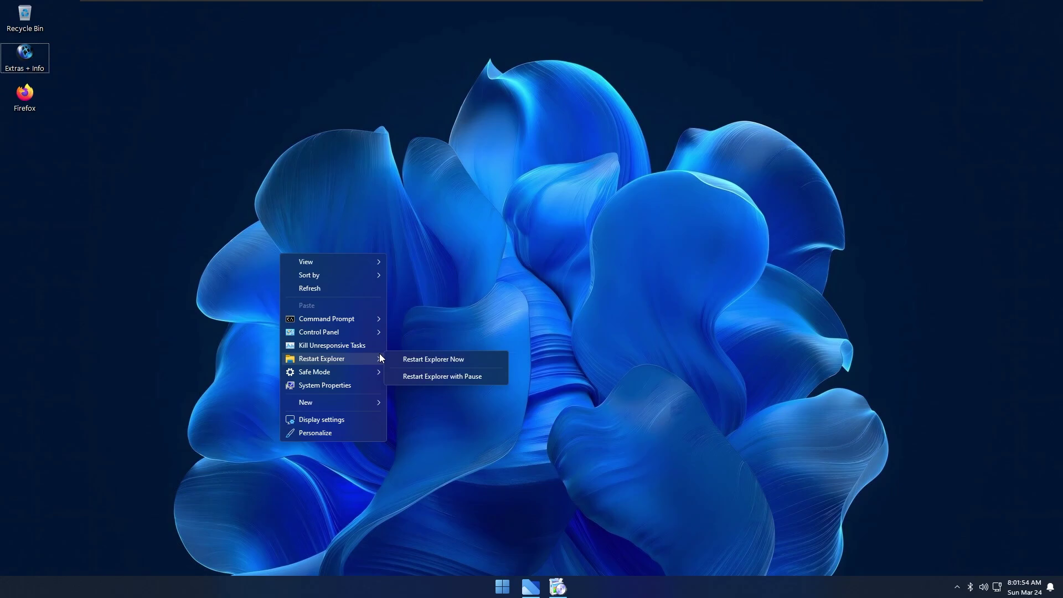
mouse_move(381, 316)
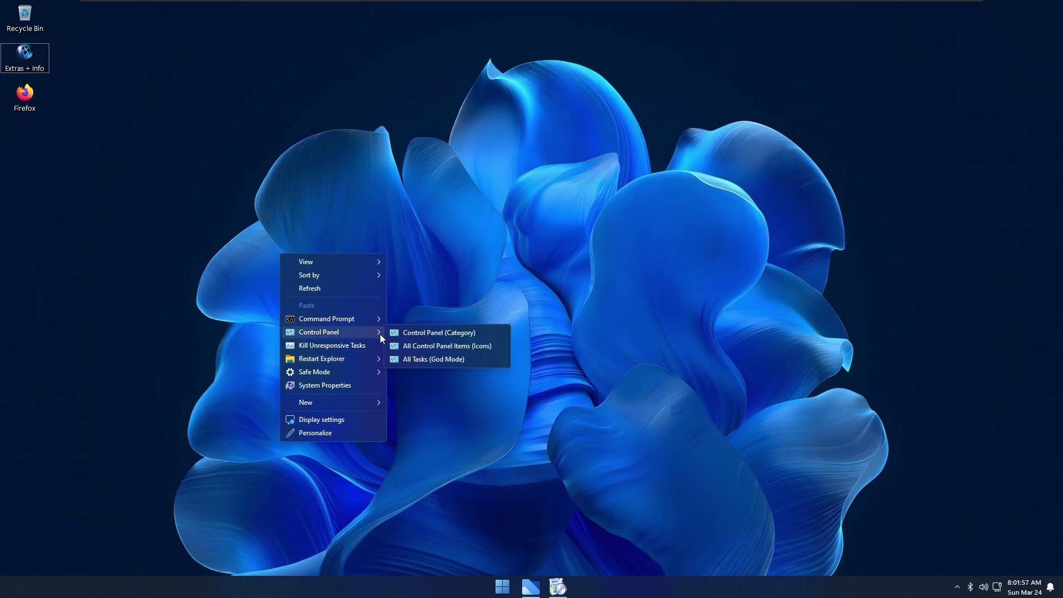
click(356, 433)
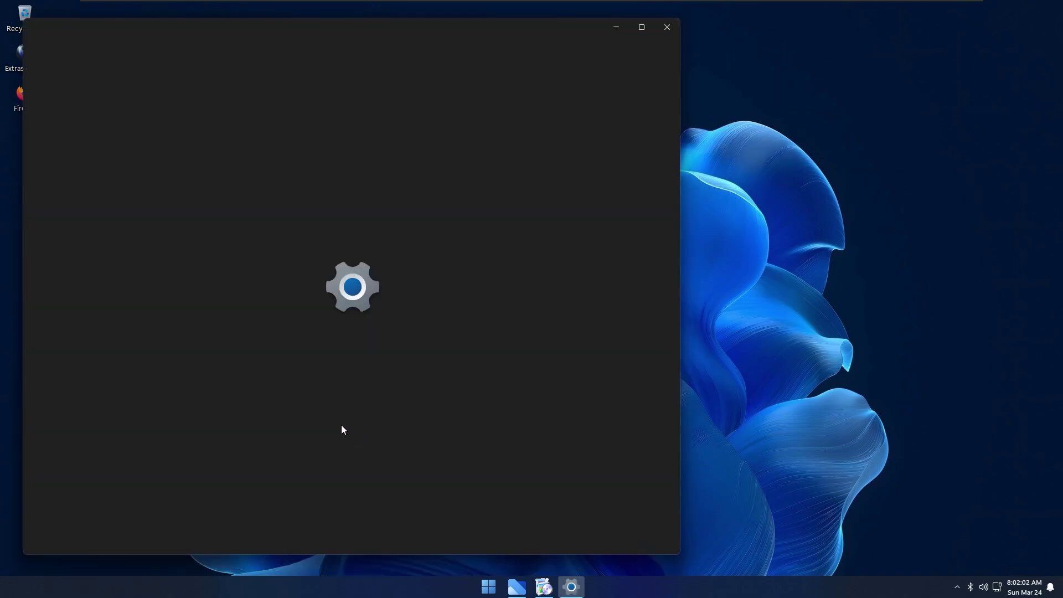
scroll(355, 422, down, 2)
key(alt+F4)
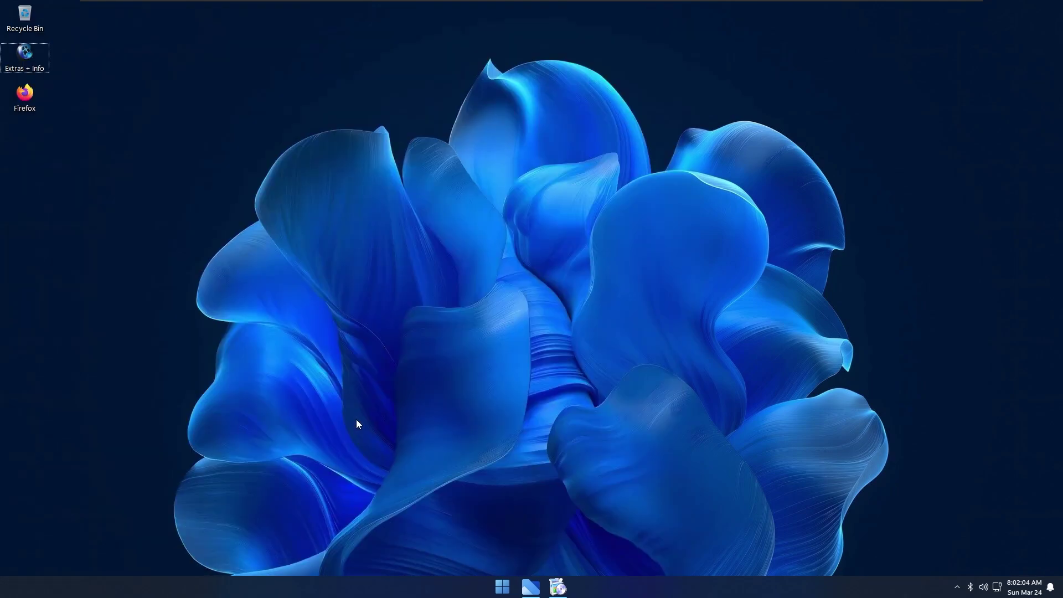
Check the progress of the Microsoft Edge WebView2 Runtime installation, then return to the Widgets Enabler folder
key(alt+Tab)
key(alt+Tab)
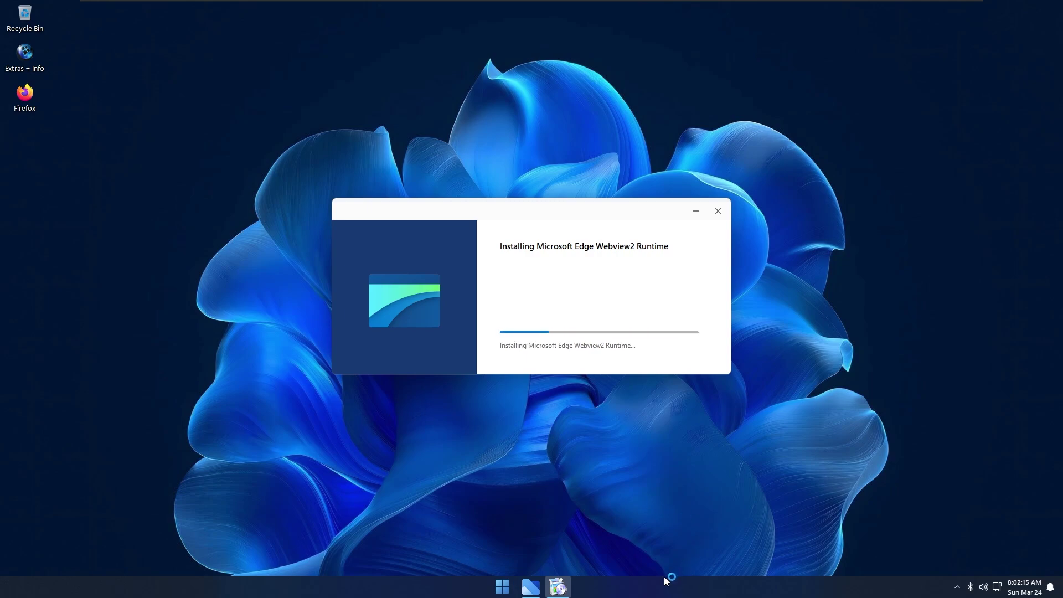
right_click(645, 579)
click(718, 536)
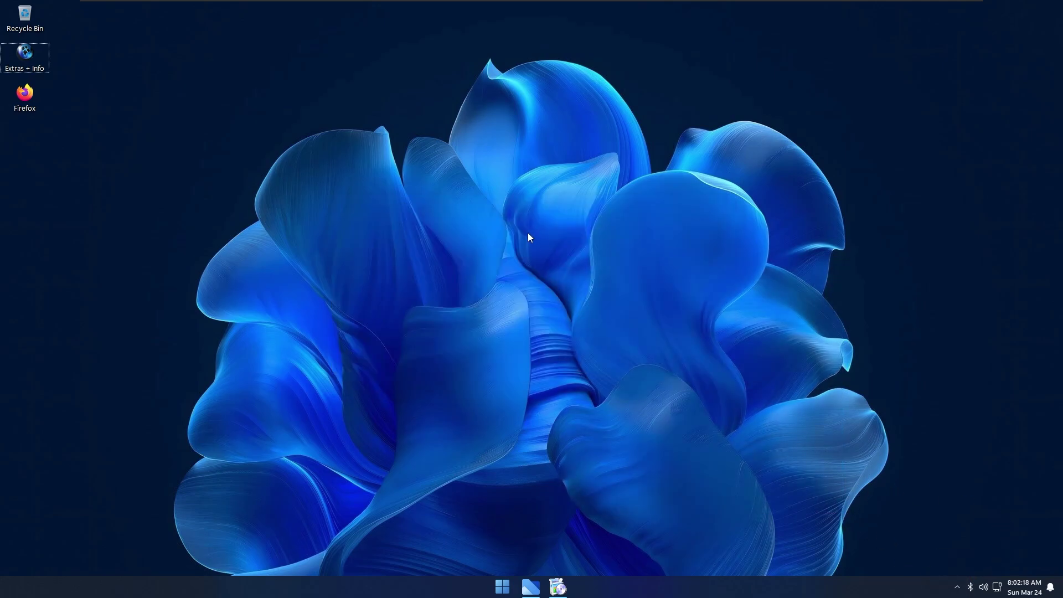
drag(497, 232, 199, 394)
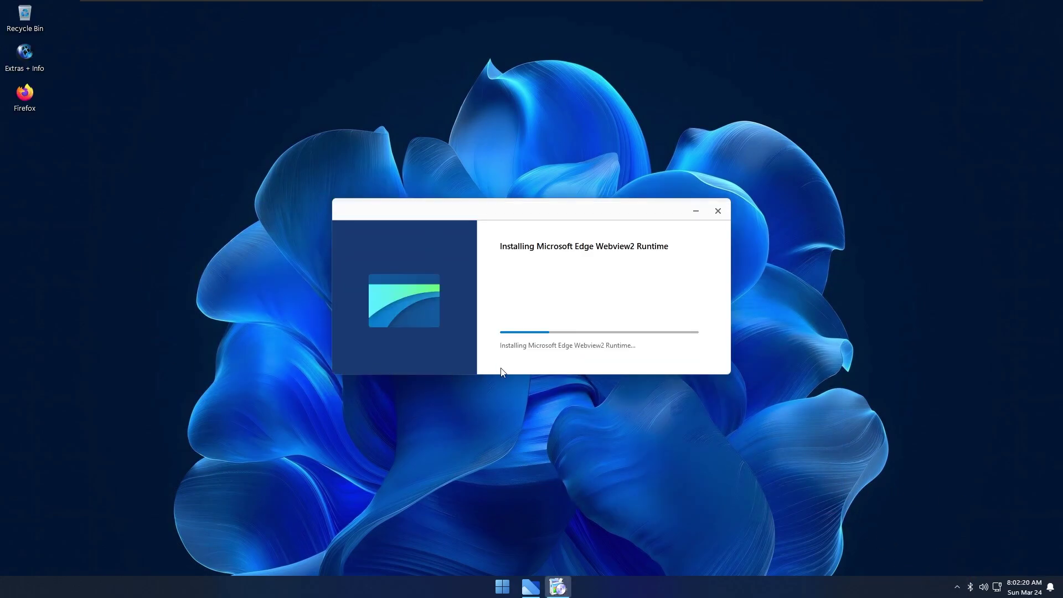
key(alt+Tab)
Launch Notepad with the Run command notepad
key(super)
text(rnote)
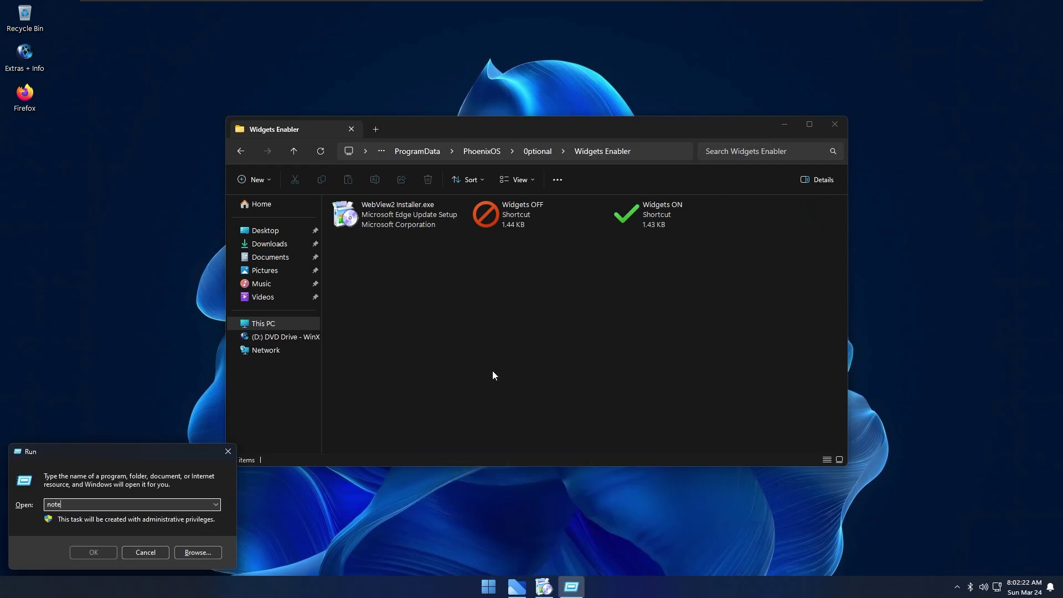
text(pad)
key(Return)
Try to launch Paint with the Run command mspaint, then request the new version offered in Notepad
key(super+r)
text(pain)
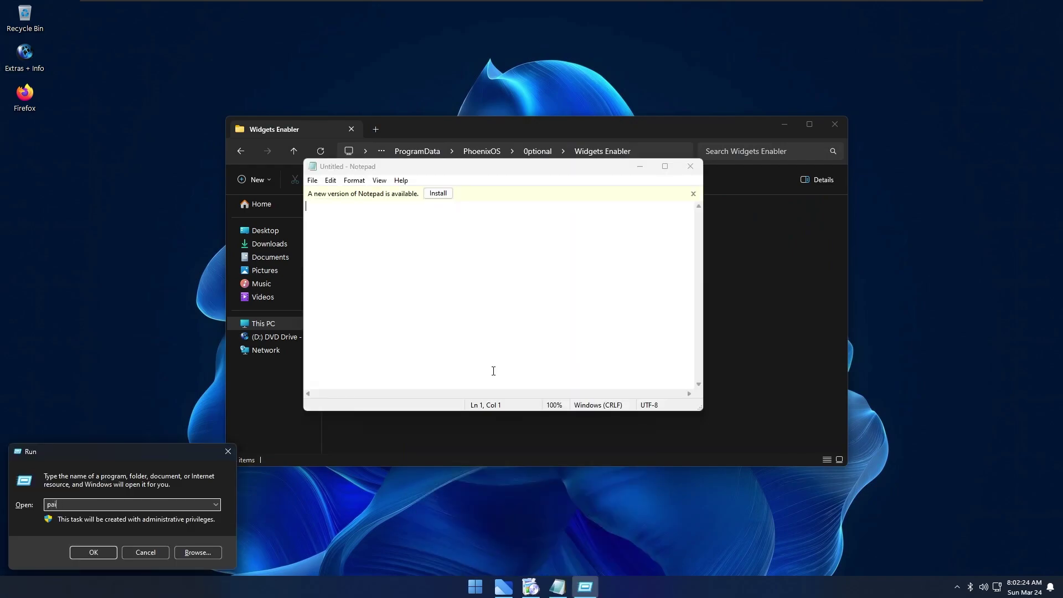
key(Return)
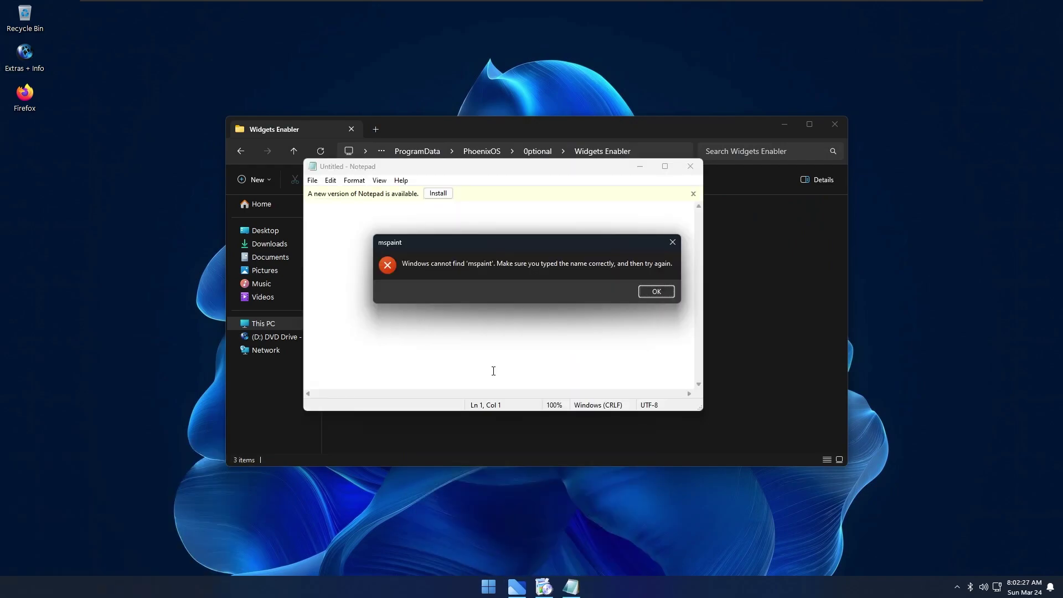
key(Return)
key(Escape)
click(437, 194)
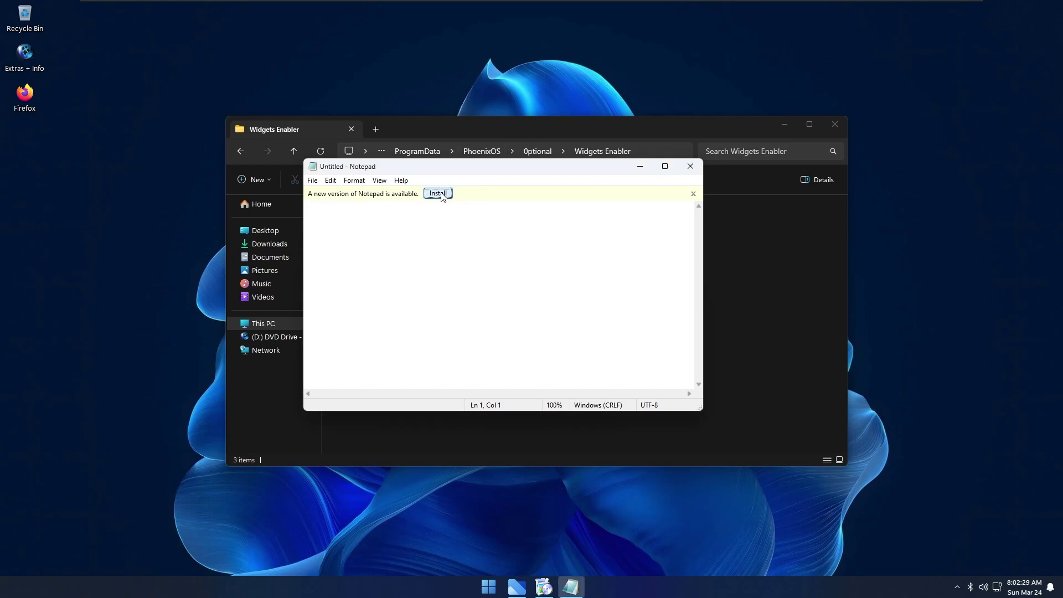
Open the StartAllBack configuration from the Start menu and turn off the enhanced classic start menu
key(super)
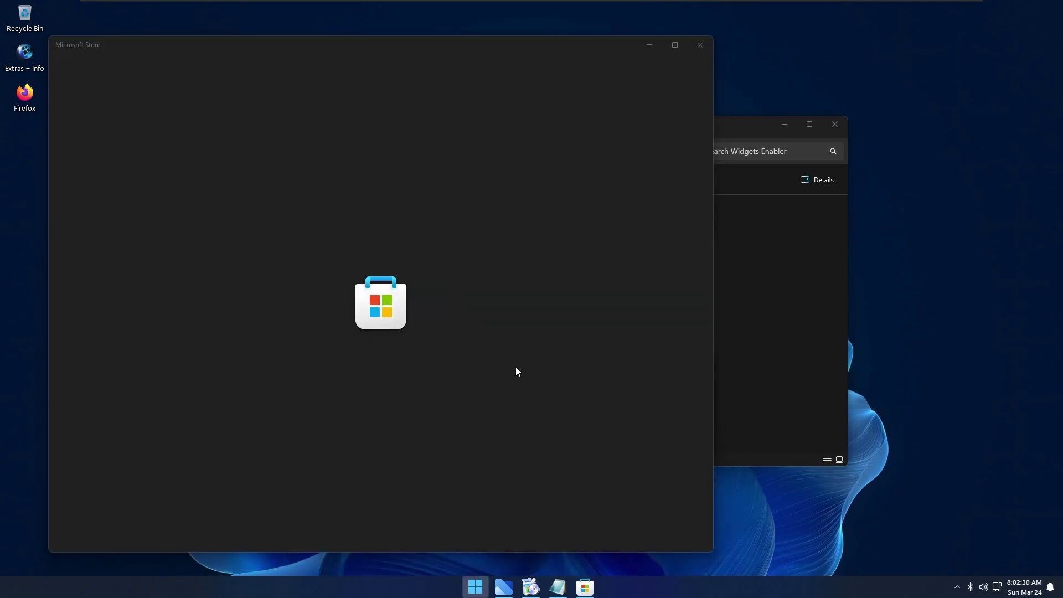
right_click(472, 498)
click(497, 556)
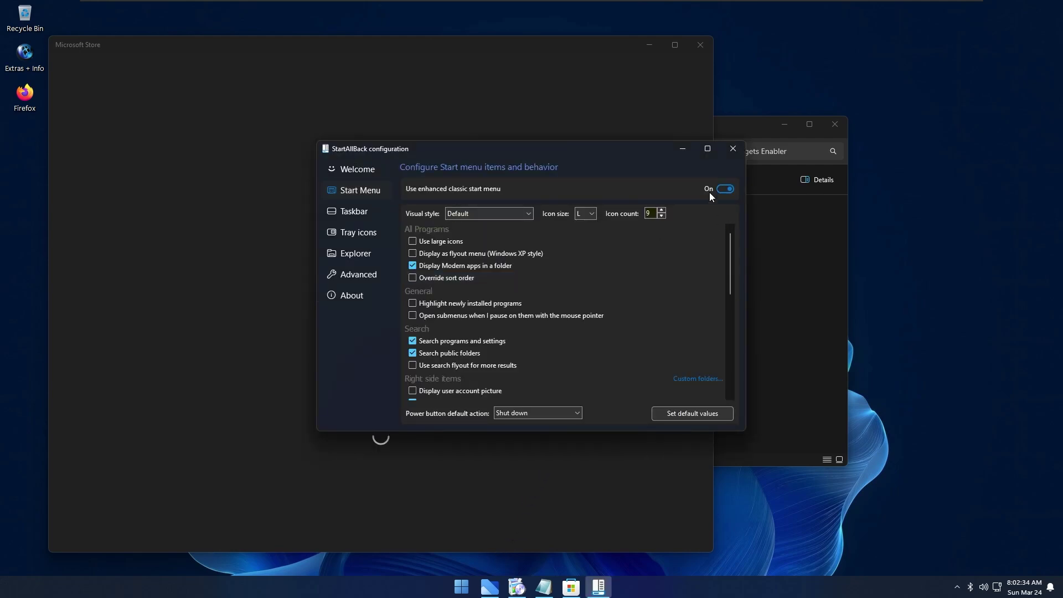
click(725, 189)
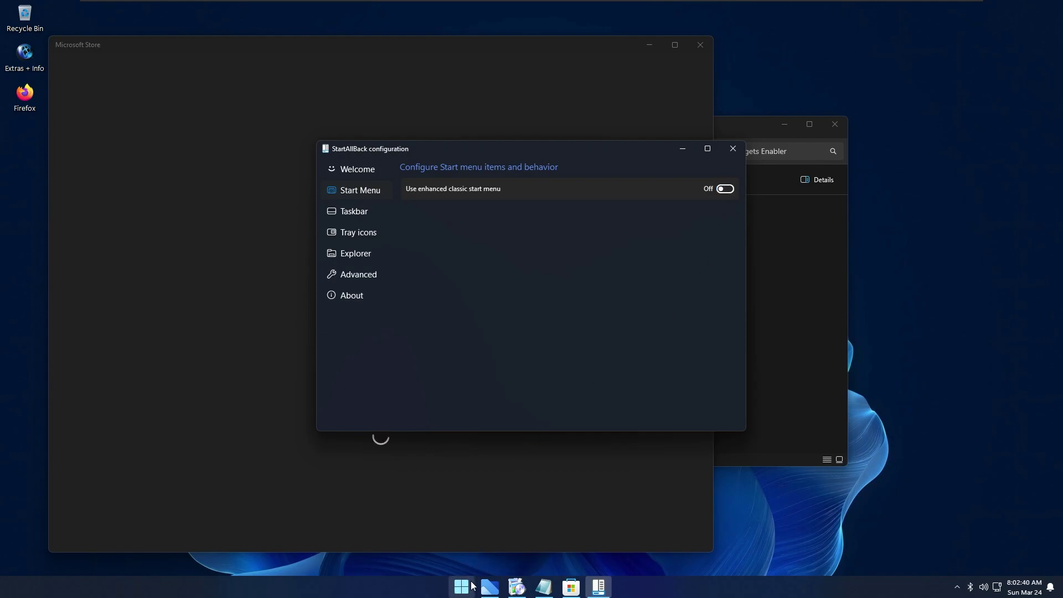
Examine the standard Windows 11 Start menu, including its pinned items and full list of all apps, then close it
click(469, 585)
key(Escape)
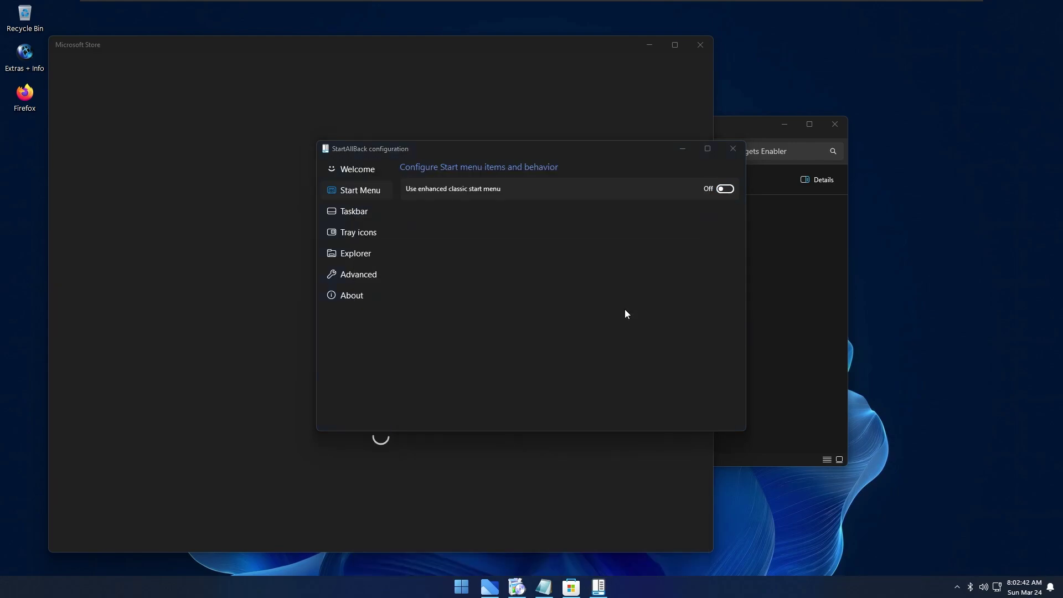
key(super)
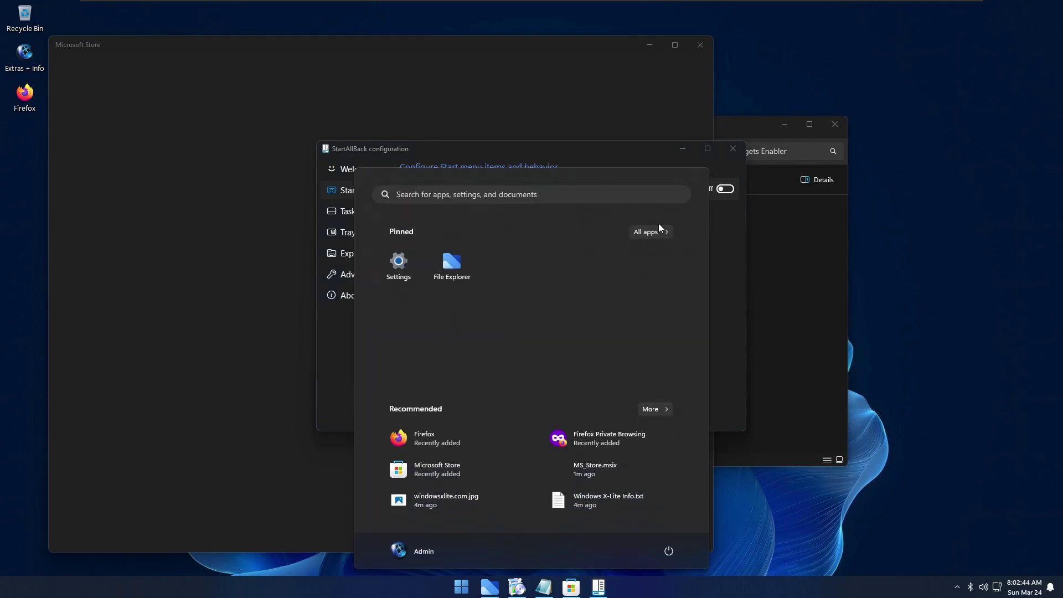
click(652, 234)
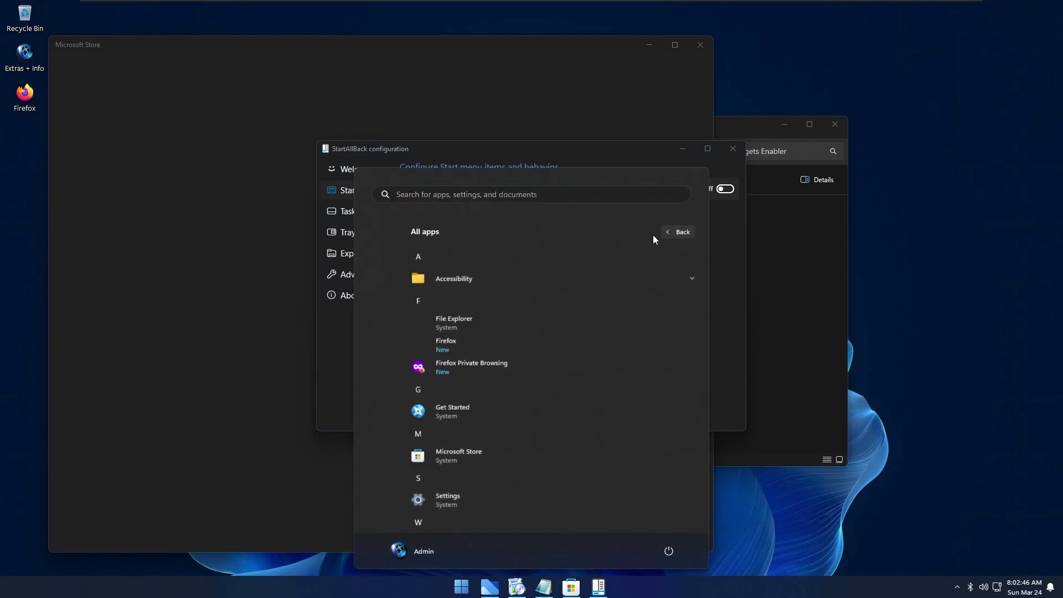
scroll(550, 361, down, 5)
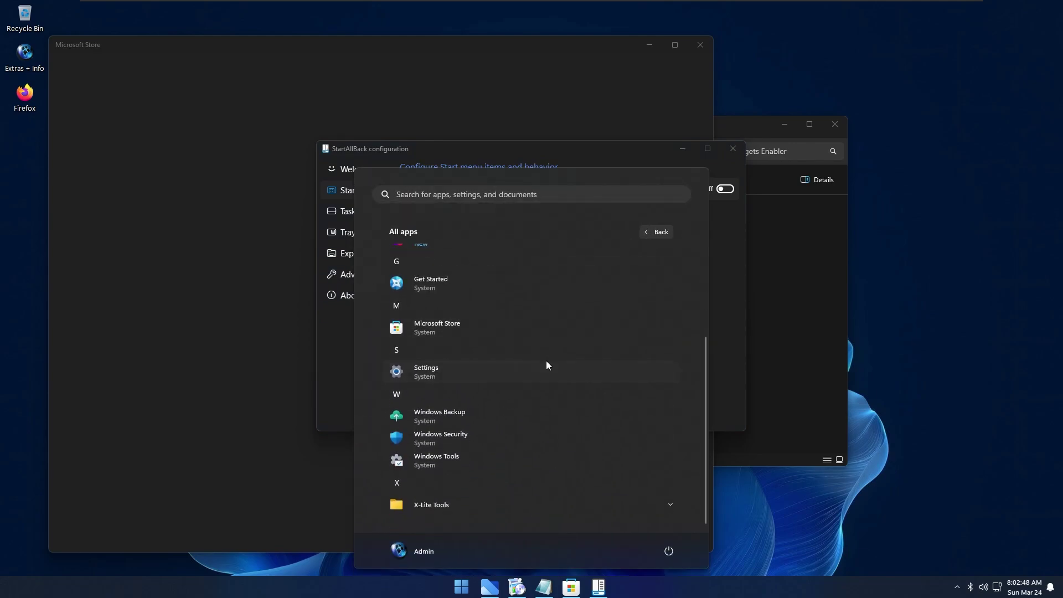
scroll(545, 360, up, 2)
scroll(546, 360, up, 1)
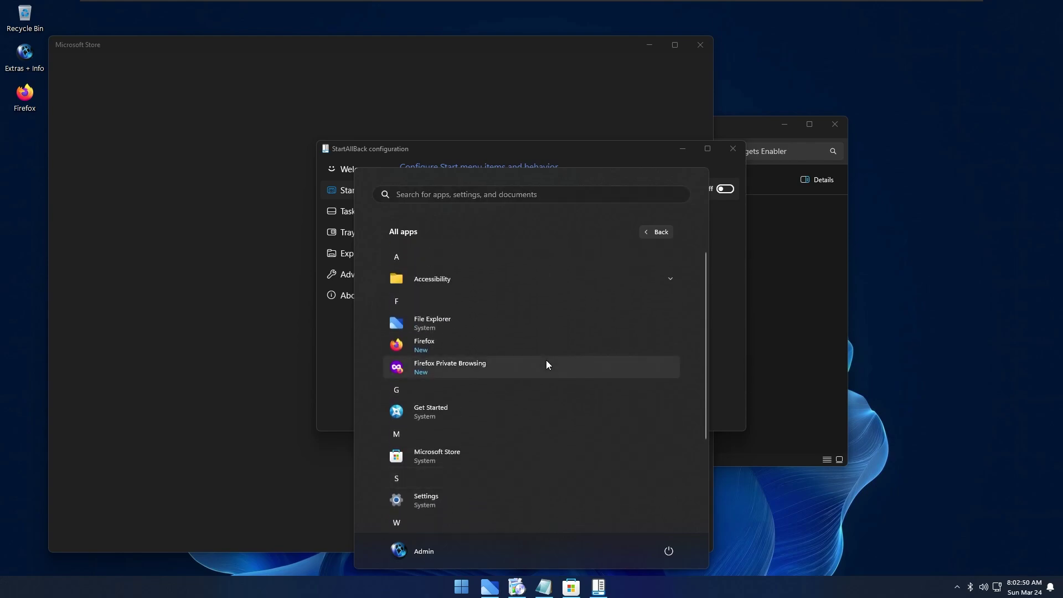
scroll(540, 367, down, 3)
scroll(540, 368, up, 3)
key(Escape)
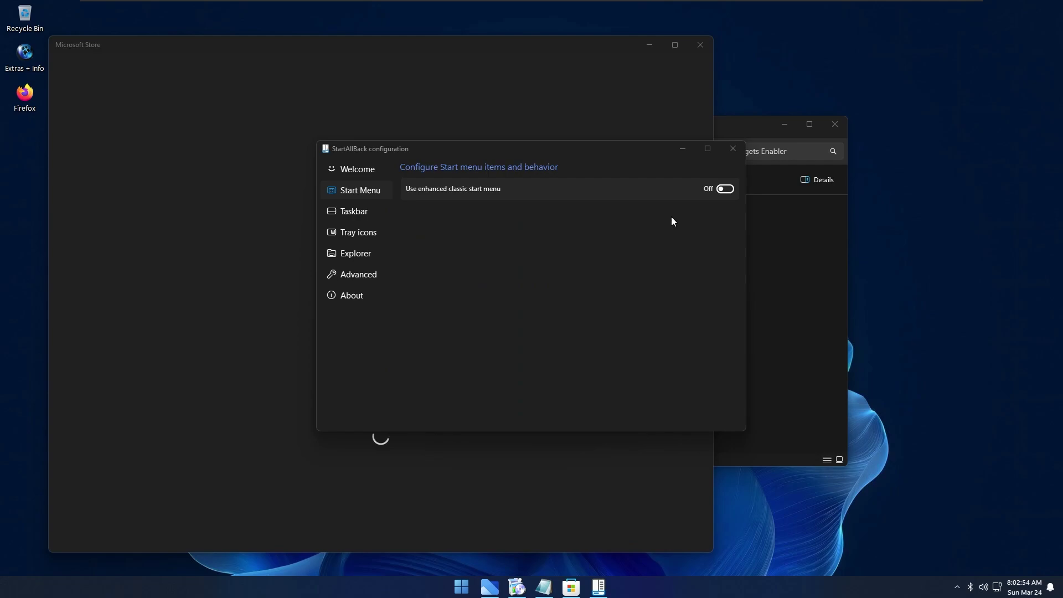
Turn the enhanced classic start menu back on in StartAllBack and bring the WebView2 Runtime installer window forward
click(724, 189)
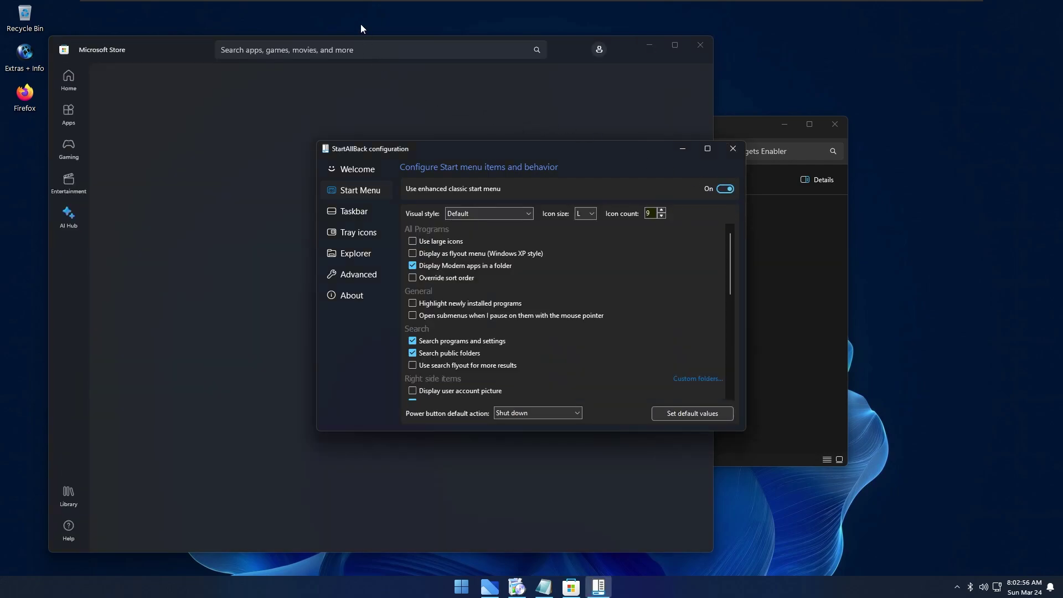
key(ctrl+alt+Tab)
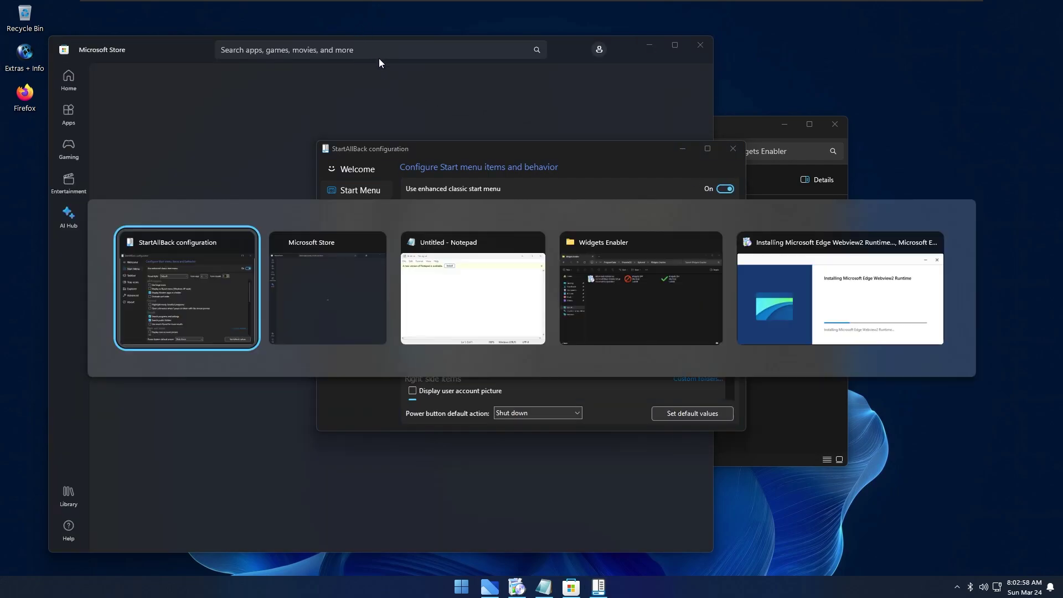
click(827, 310)
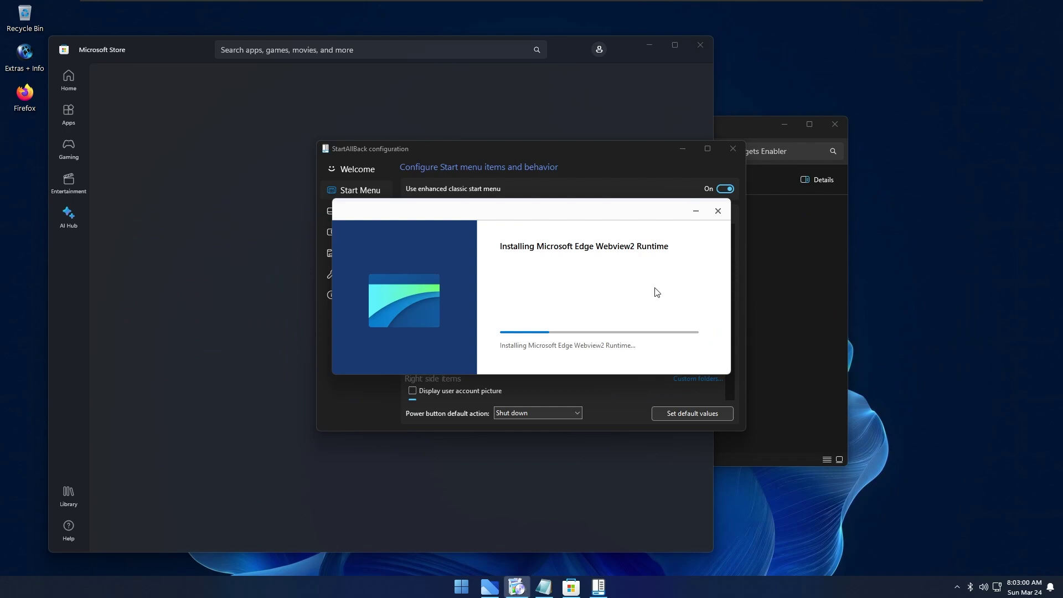
Switch to Microsoft Store and get Windows Notepad from its product page
key(ctrl+alt+Tab)
click(551, 288)
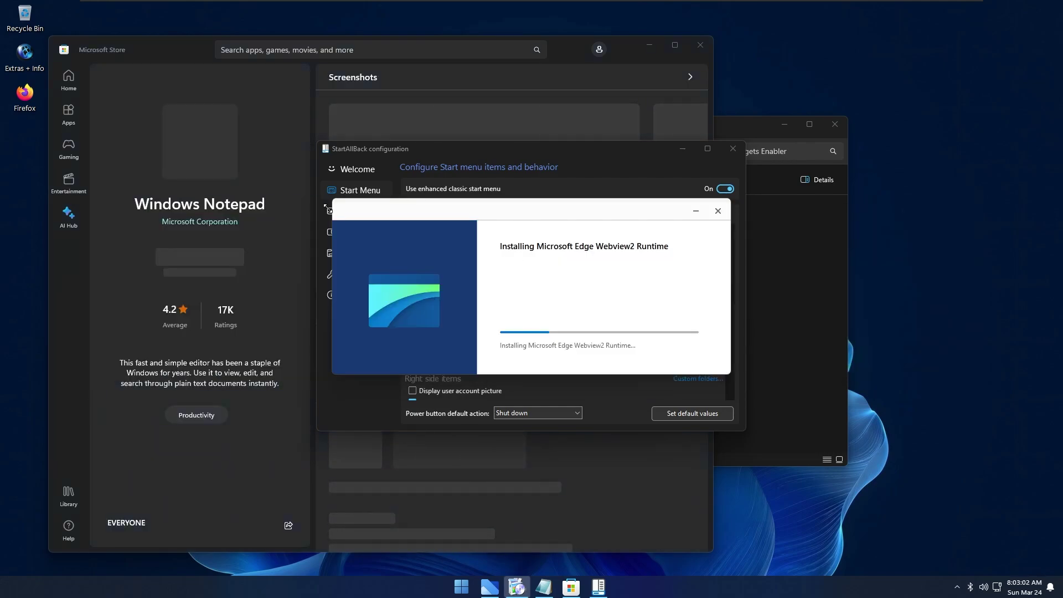
click(295, 141)
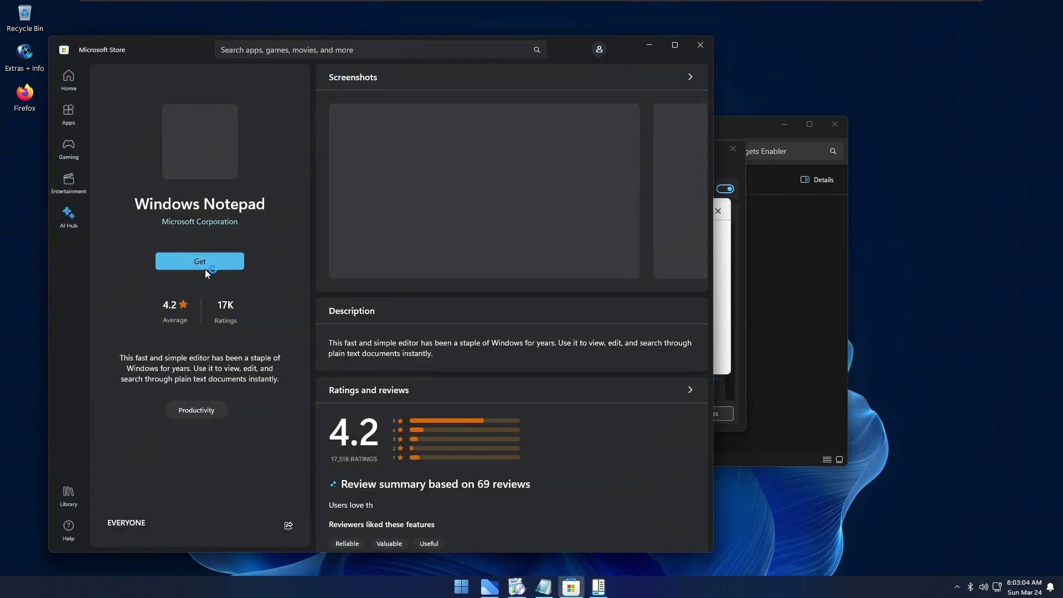
click(237, 257)
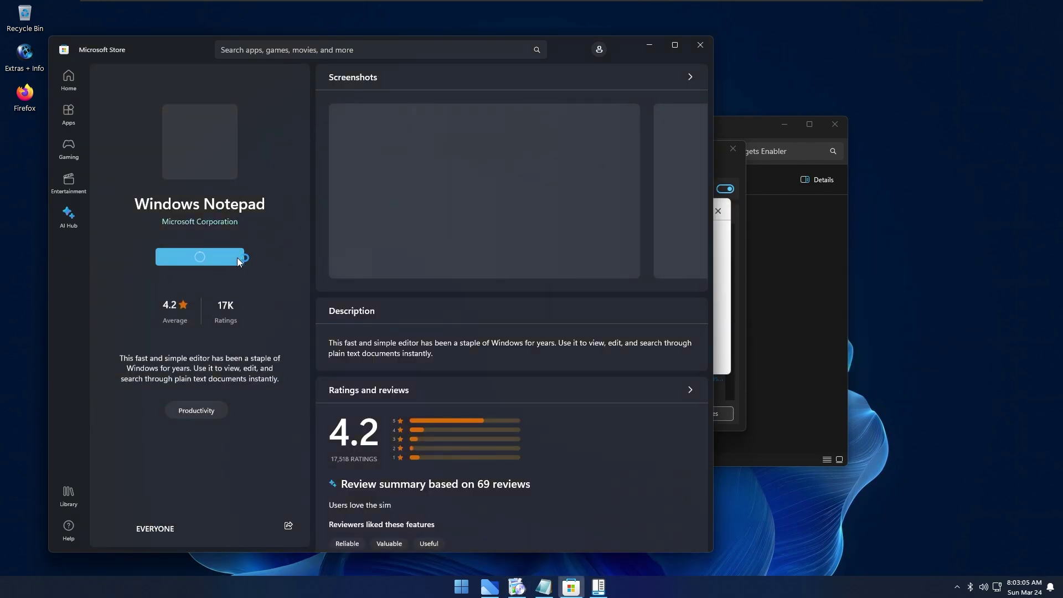
Search Microsoft Store for paint
click(341, 55)
text(paint)
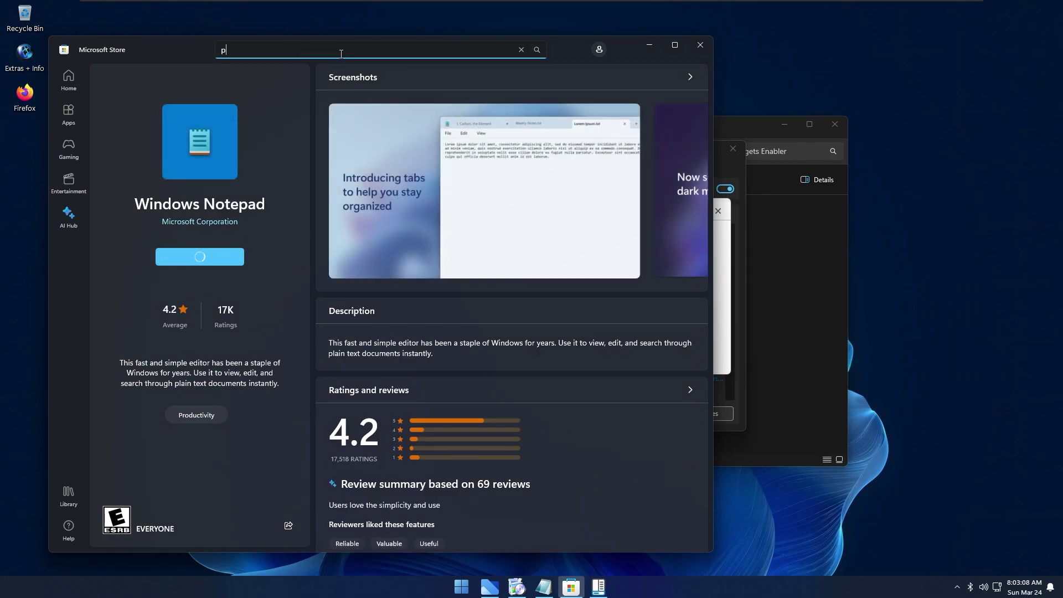
key(Return)
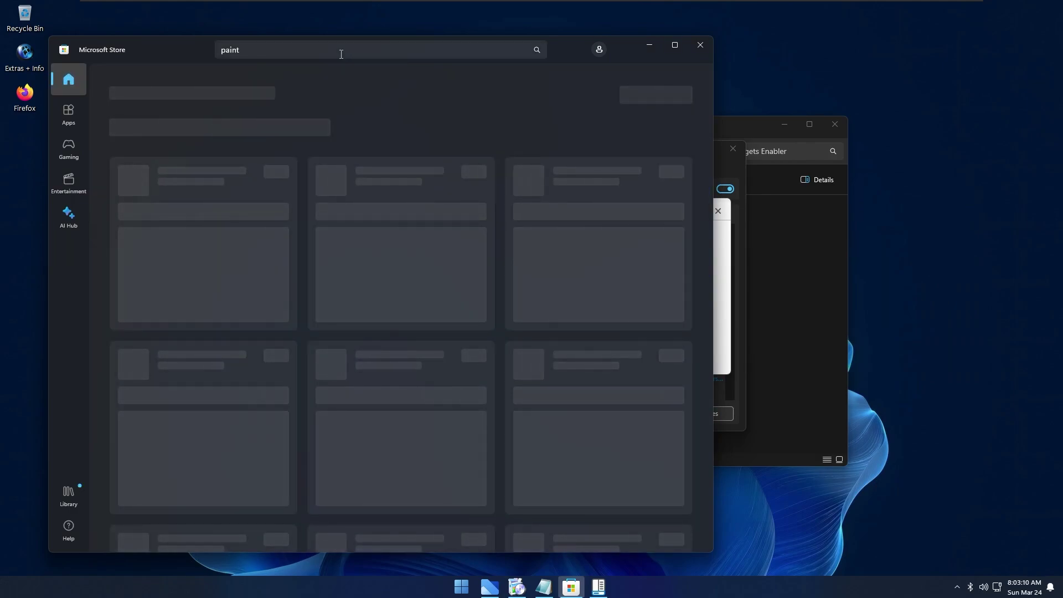
Set the desktop icons to the medium size
right_click(20, 214)
mouse_move(58, 223)
click(148, 237)
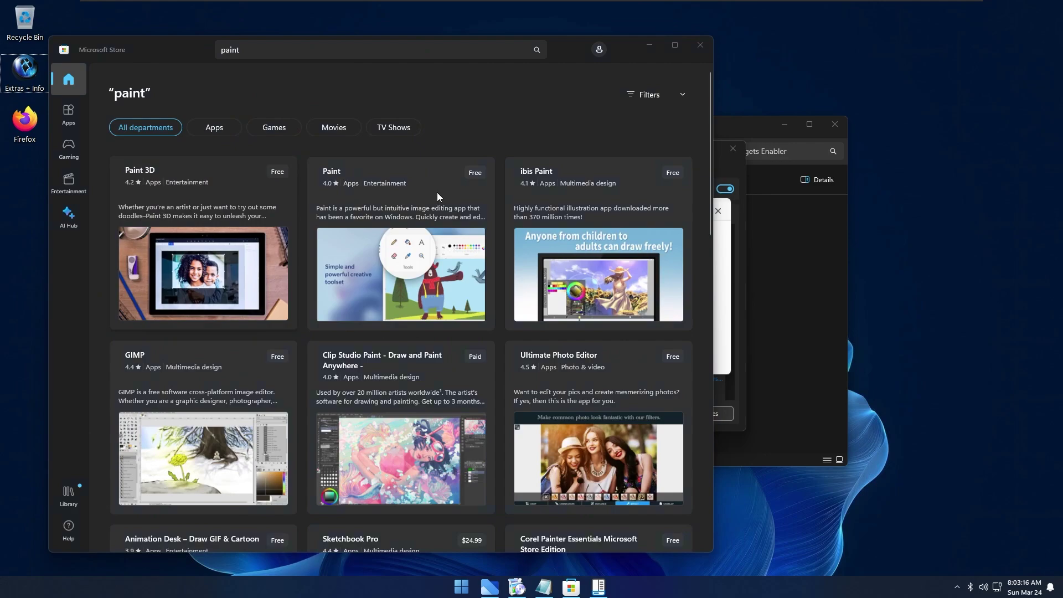
Get the free Paint app from the Store search results
mouse_move(437, 192)
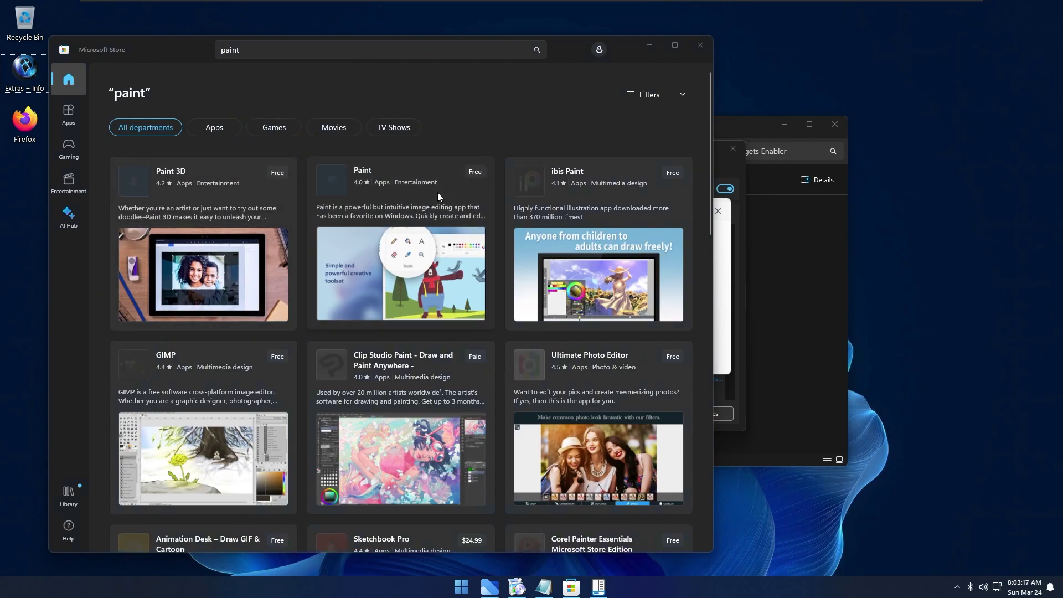
click(481, 171)
Search Microsoft Store for calculator
click(457, 57)
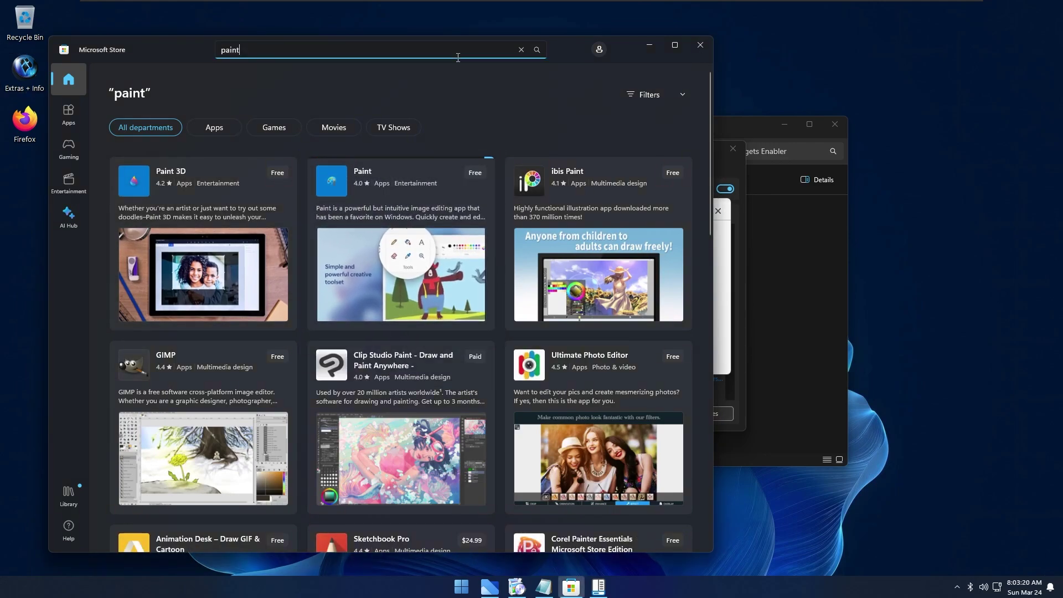
key(ctrl+a)
text(calcu)
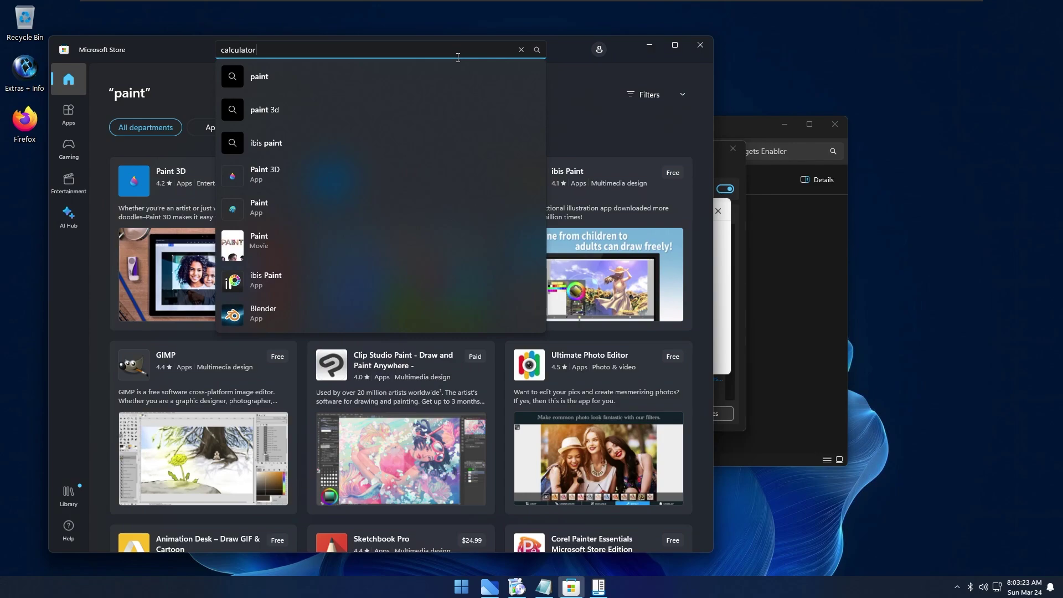
key(Return)
Bring up the open Notepad window and return to Microsoft Store
key(alt+Tab)
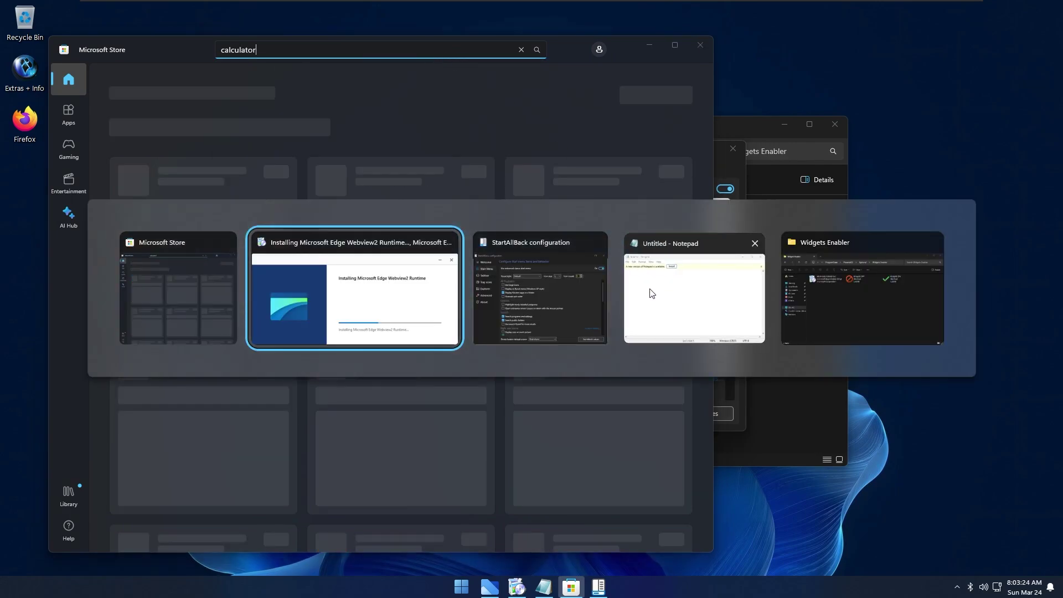
click(651, 293)
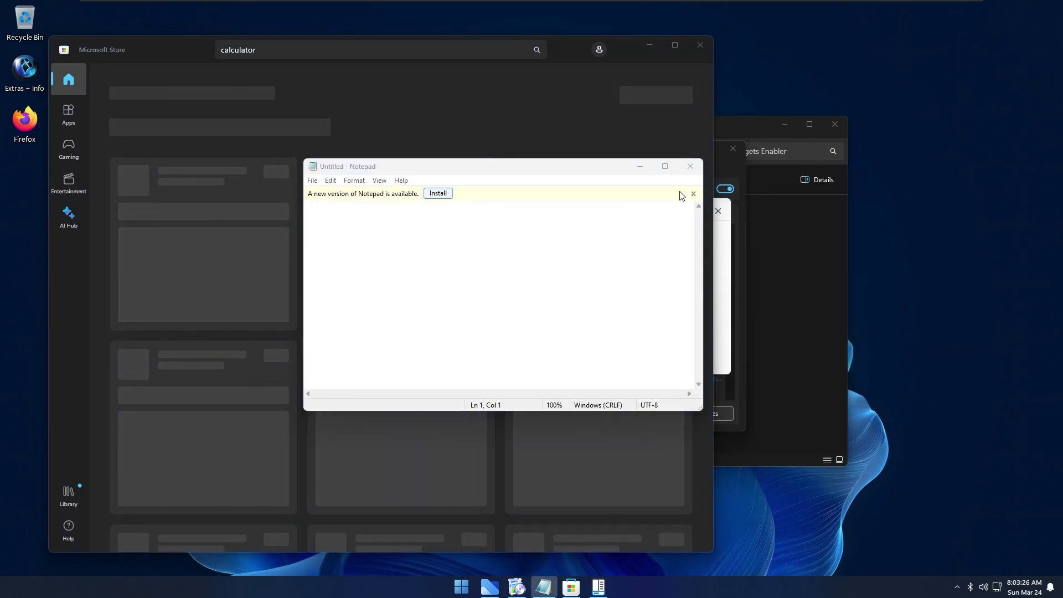
click(711, 174)
click(82, 69)
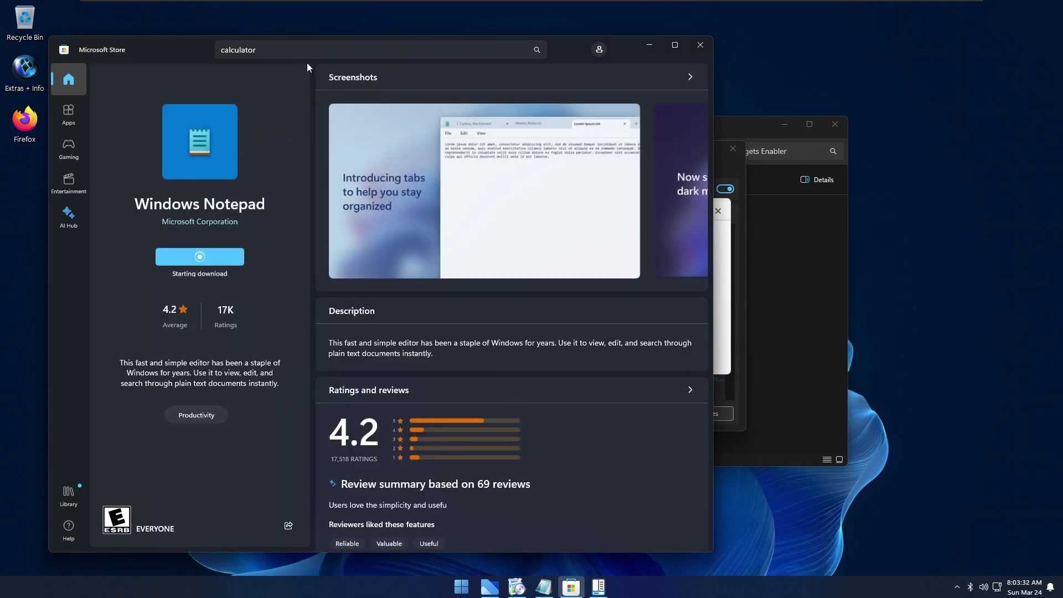
Rerun the calculator search in Microsoft Store and check the Start menu's Apps folder while it loads
click(341, 49)
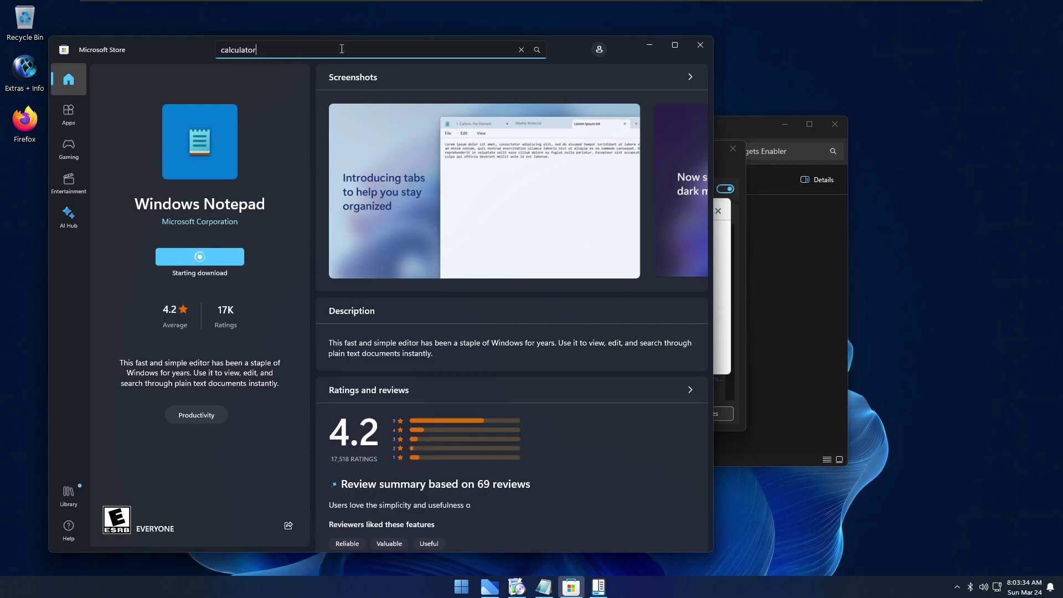
key(Return)
key(super)
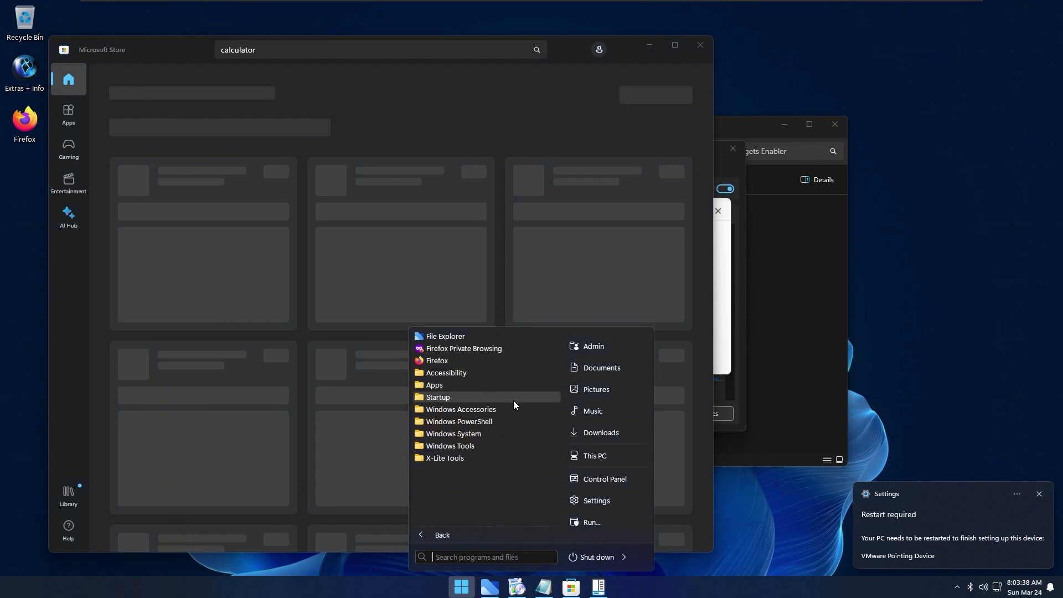
click(511, 385)
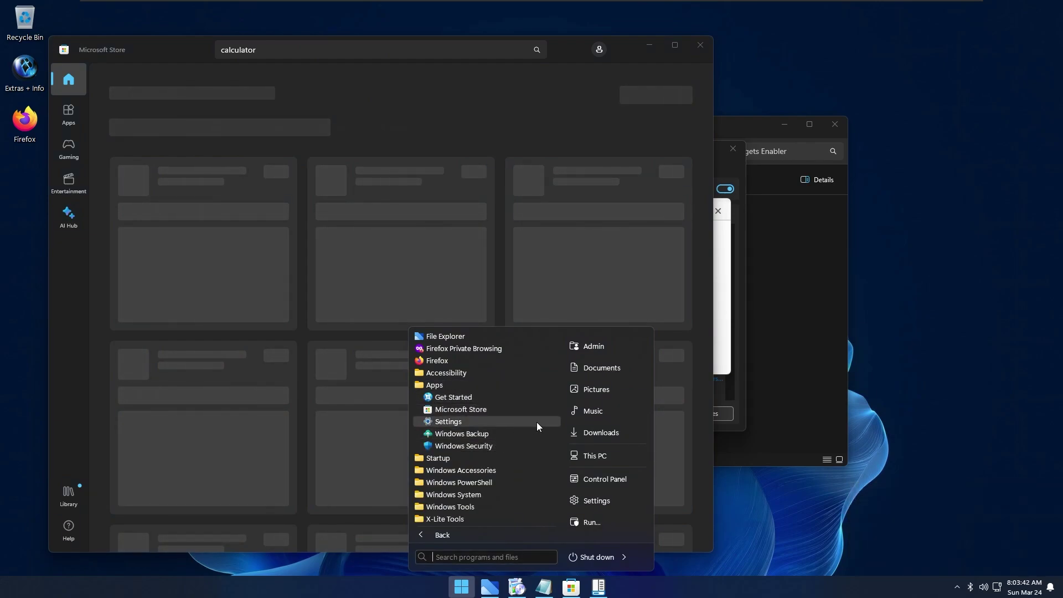
click(294, 254)
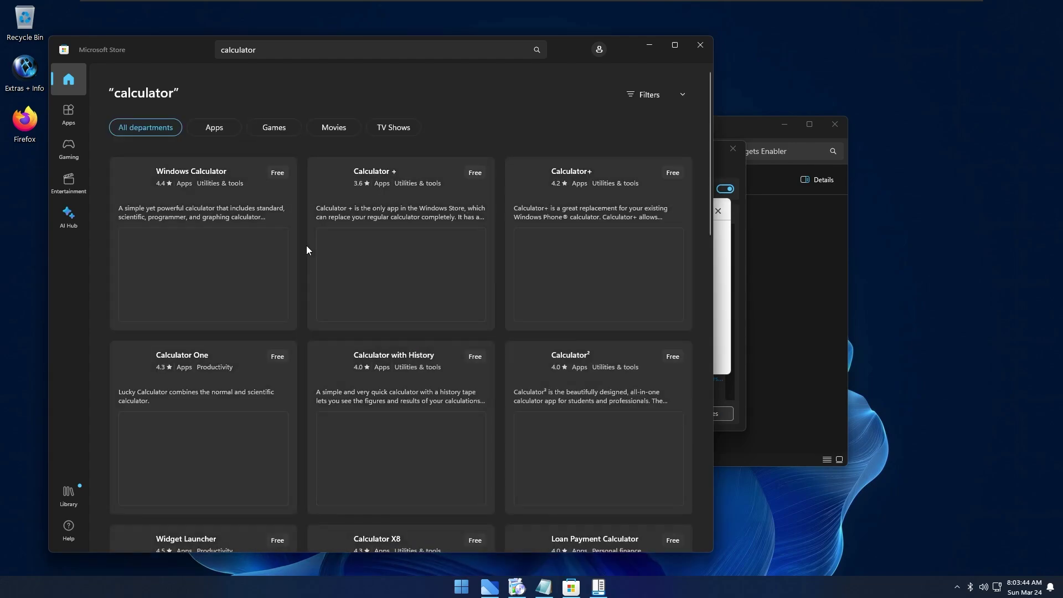
Get the free Windows Calculator app from the search results and close Microsoft Store
mouse_move(290, 237)
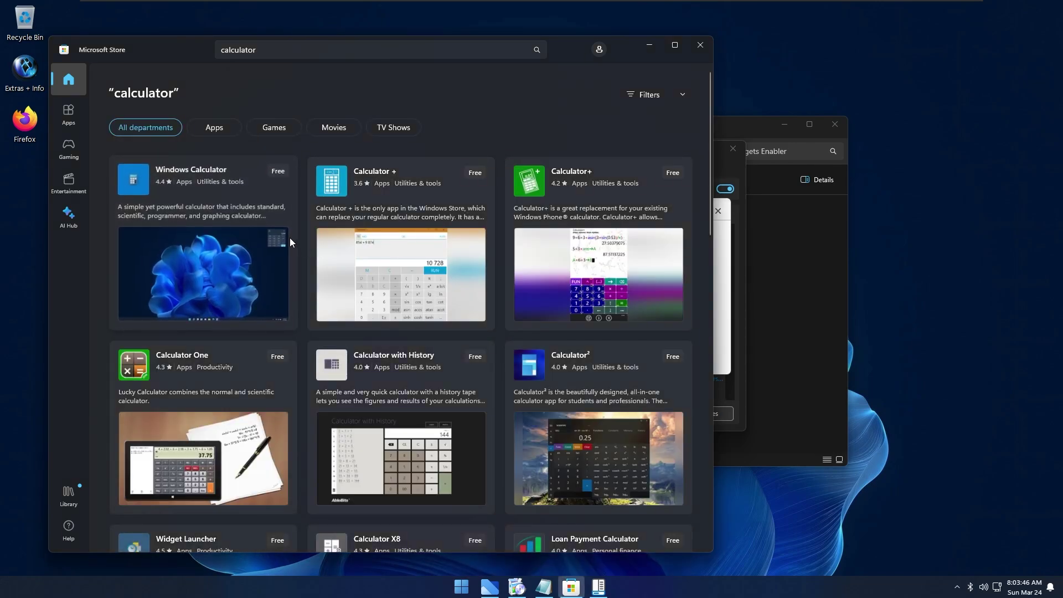
click(284, 171)
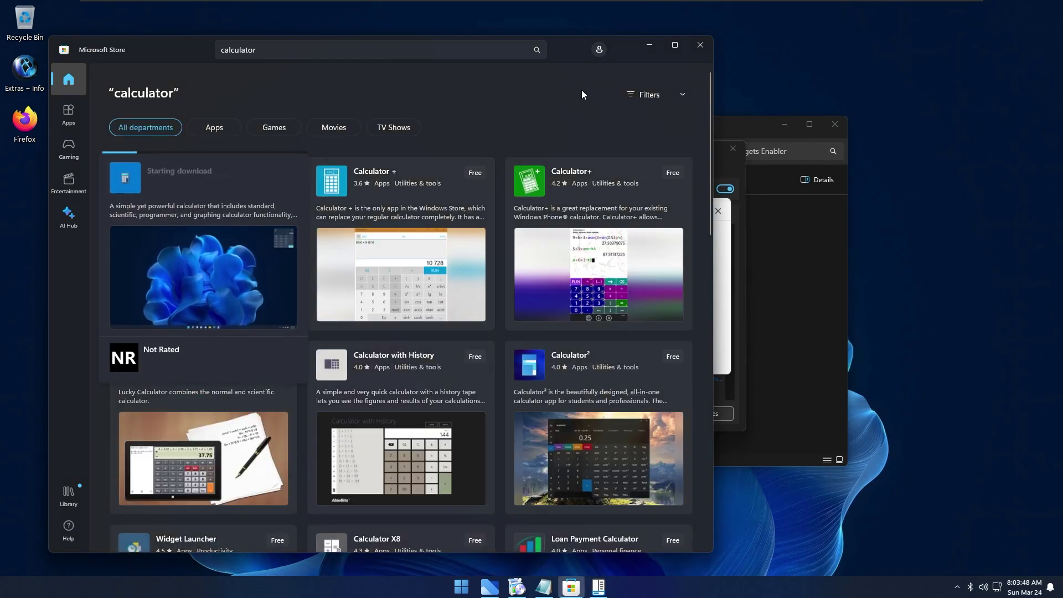
click(698, 48)
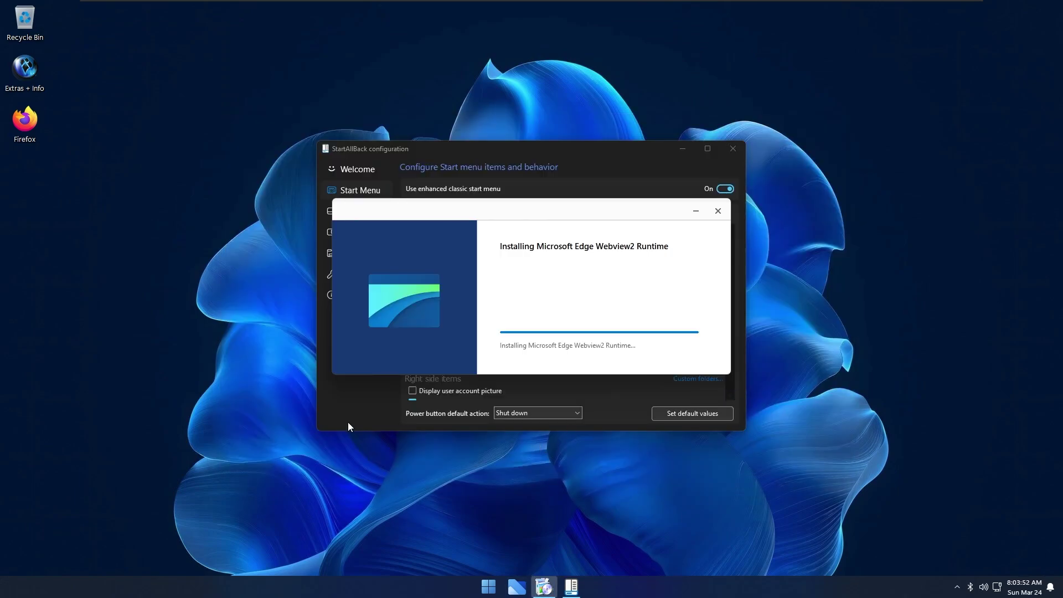
Check the Start menu's Apps folder, launch Notepad through Run, and open the Store install for its new version
key(super)
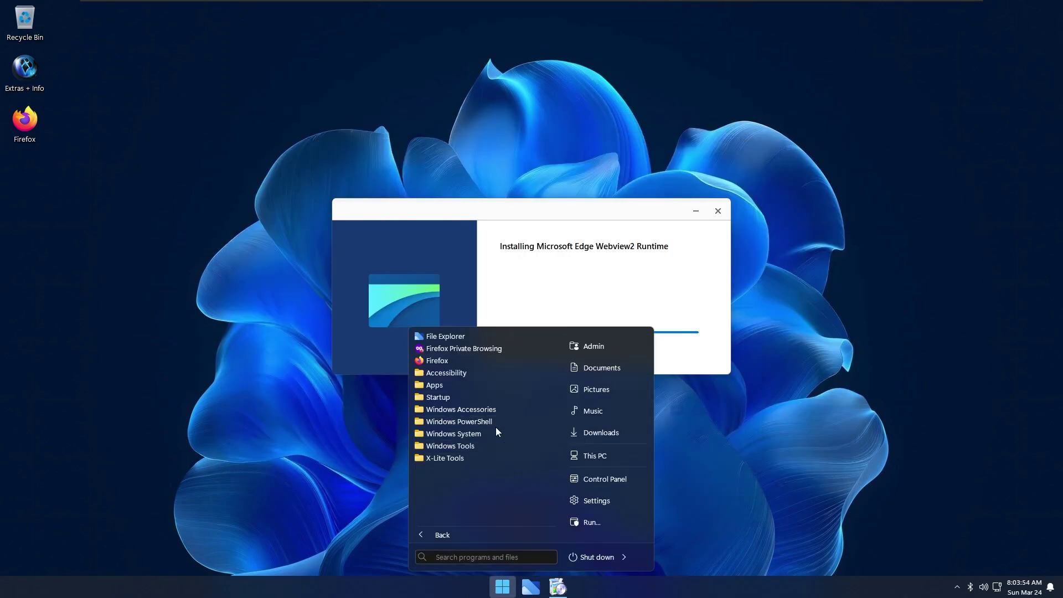
click(503, 387)
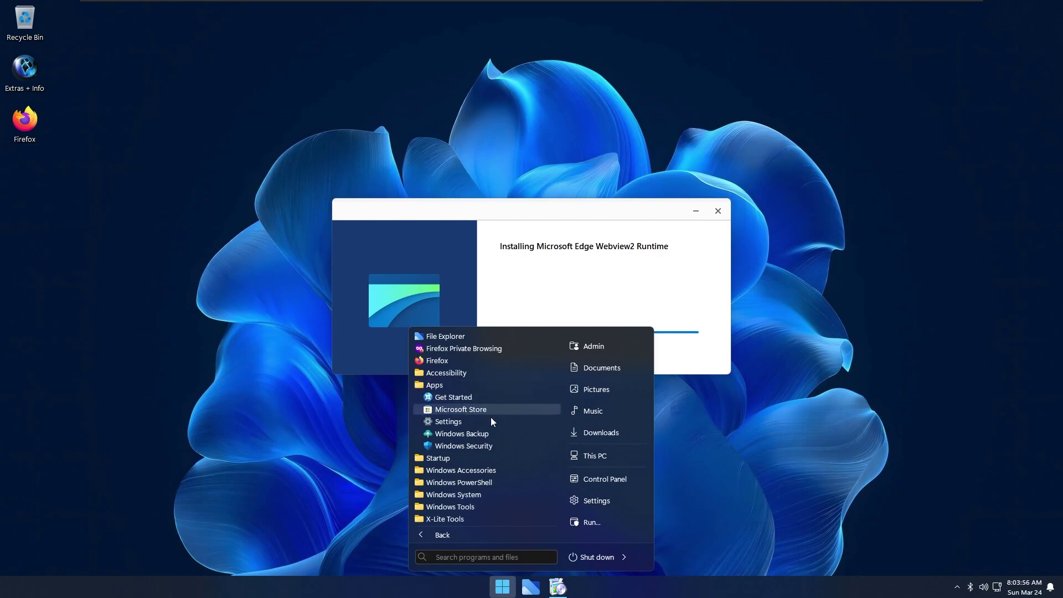
key(super+r)
text(cmd)
key(Return)
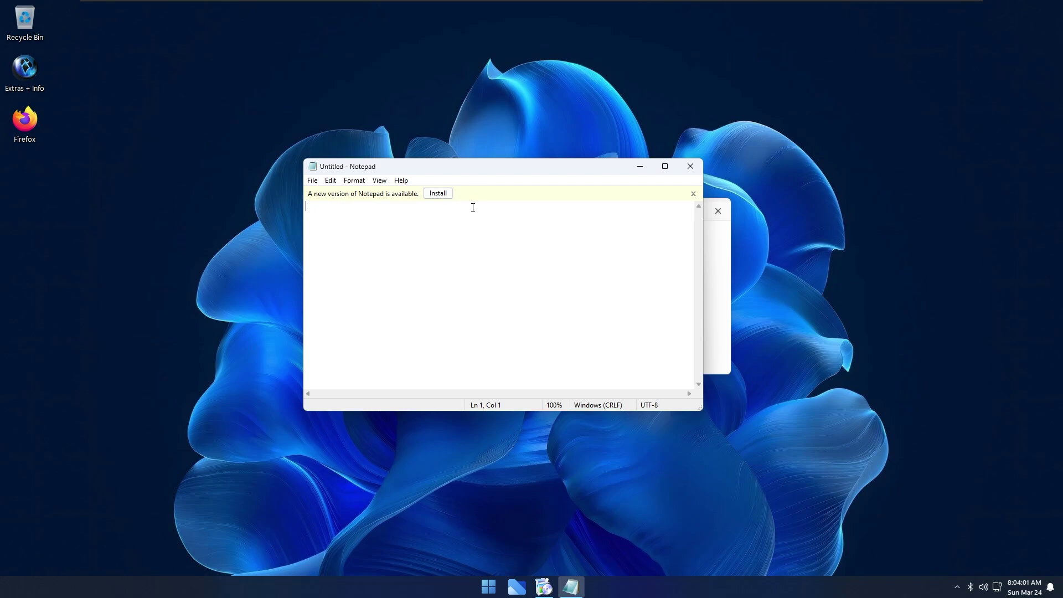
click(446, 193)
Try to launch Paint through the Run dialog
key(super+r)
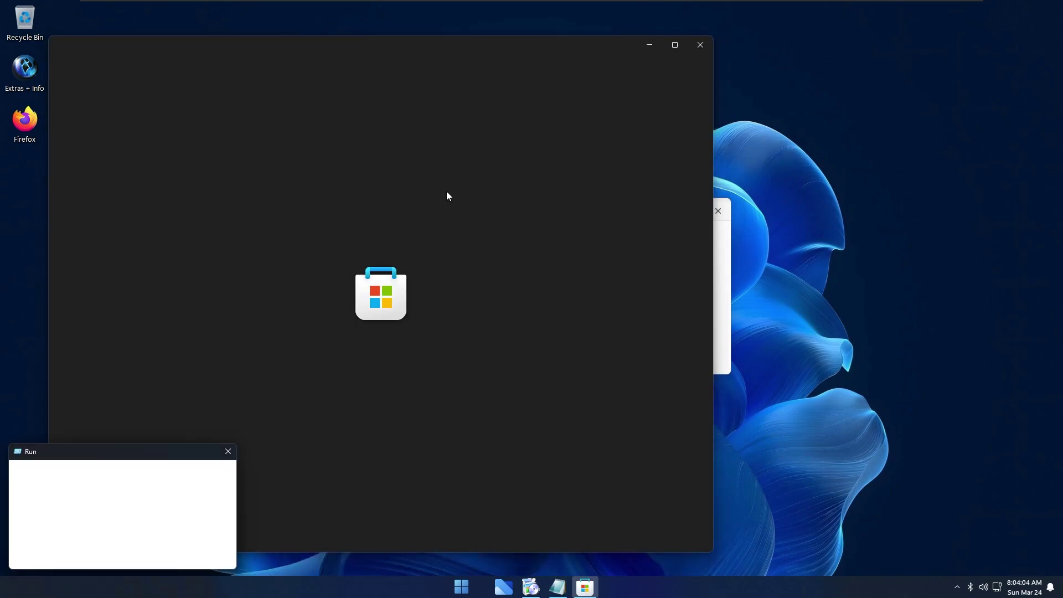
key(alt+Tab)
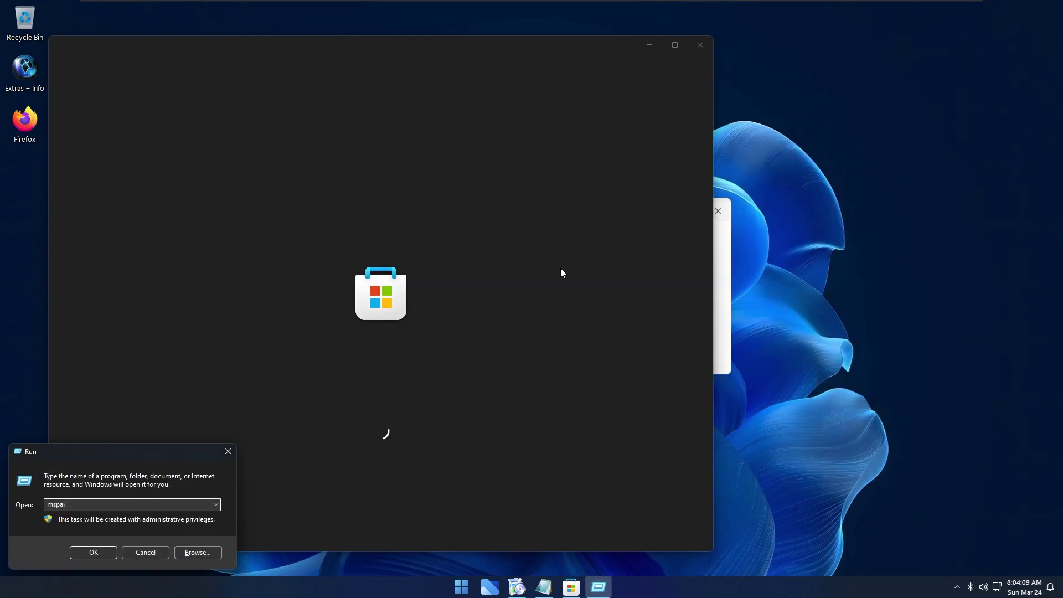
key(Return)
key(Return)
text(winver)
key(Return)
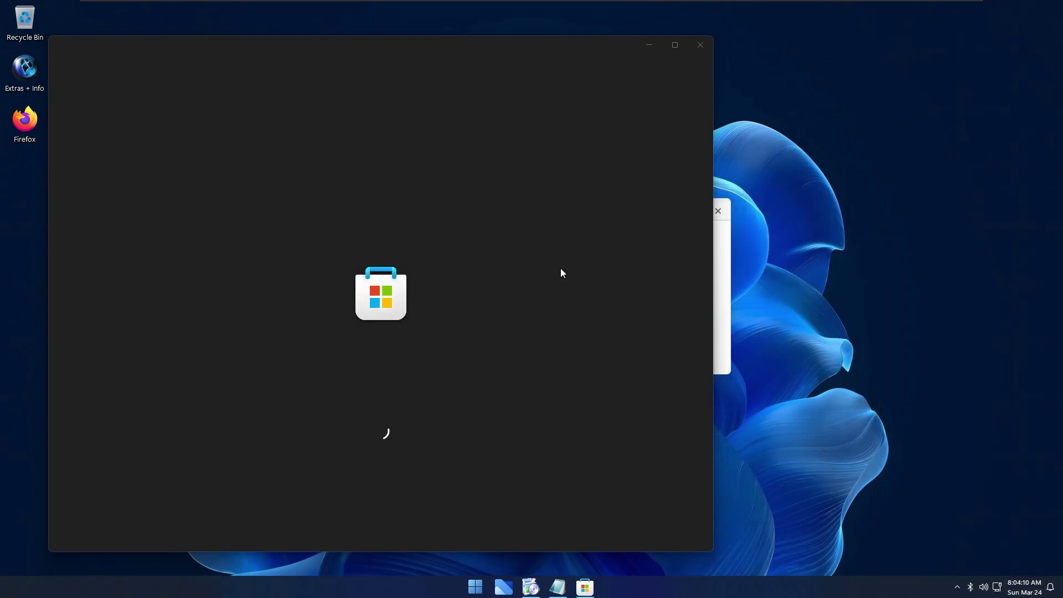
key(Return)
Open the notification center and check the restart notification from Settings
key(super+n)
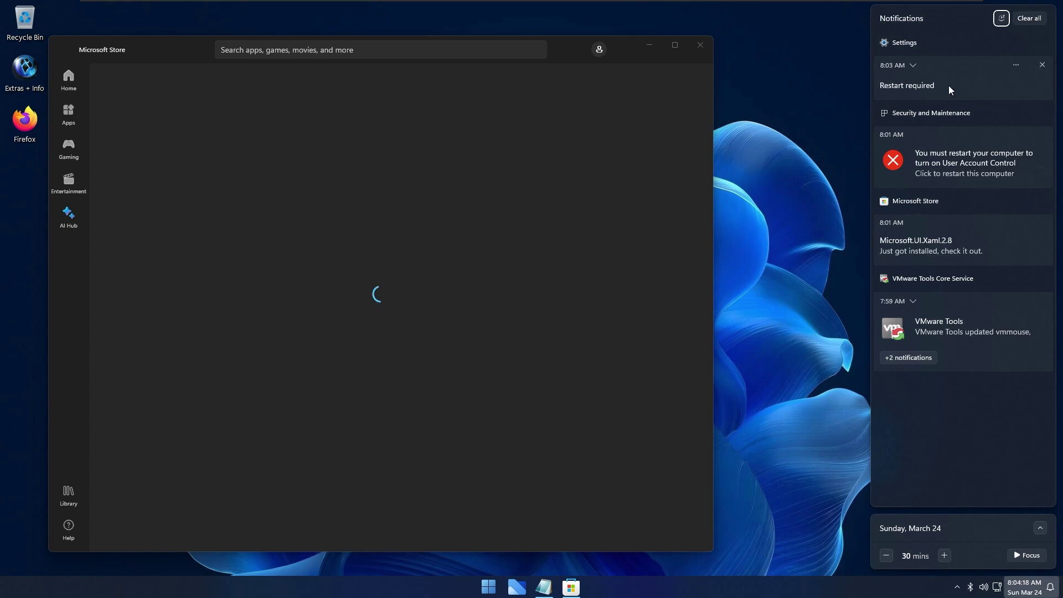
drag(948, 86, 1008, 65)
click(719, 155)
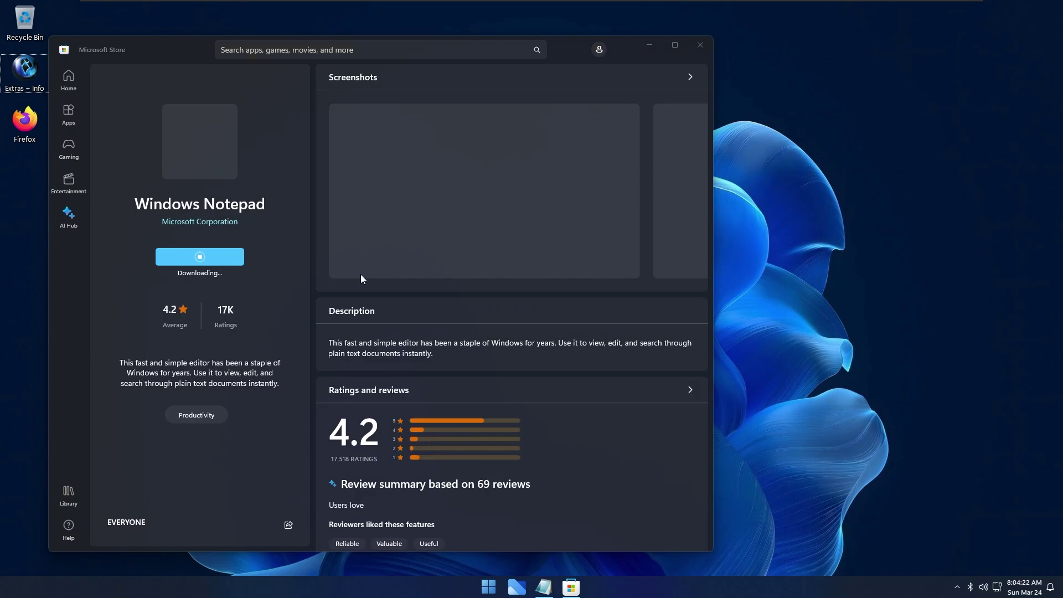
Open the Microsoft Store Library and check for app updates
click(74, 502)
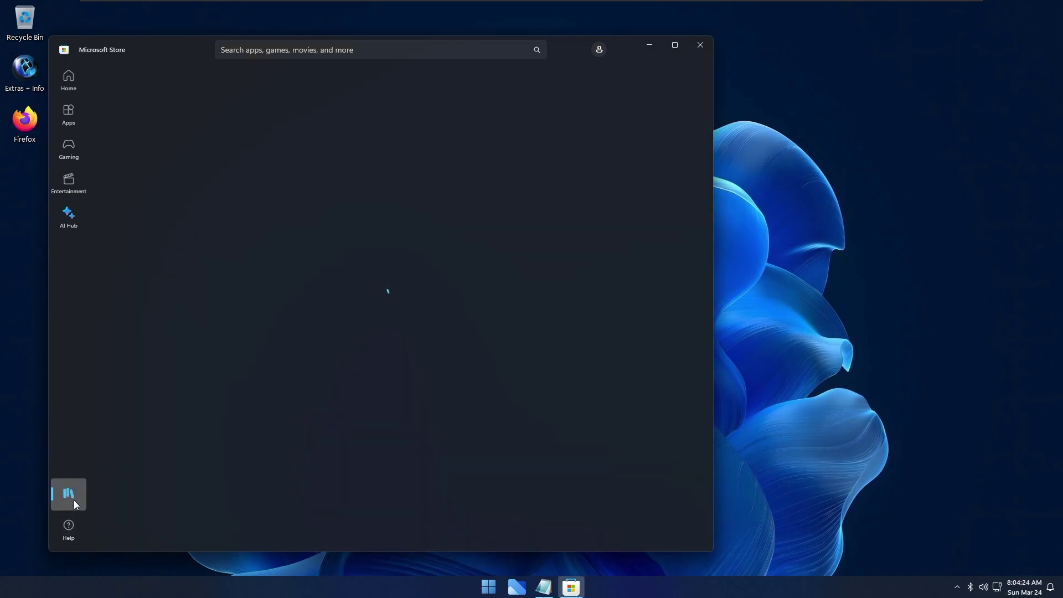
key(alt+Tab)
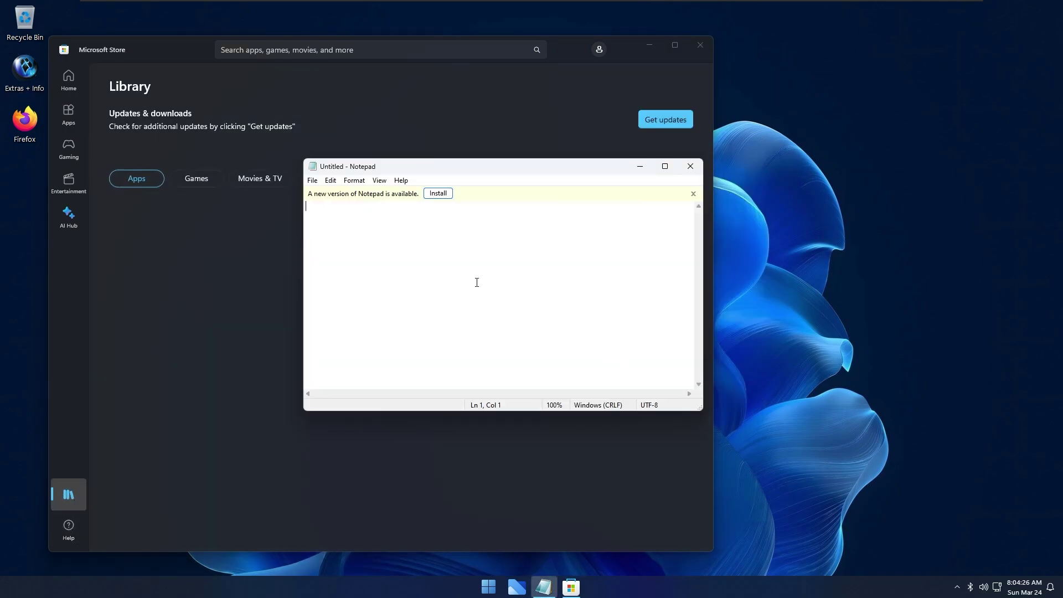
click(311, 89)
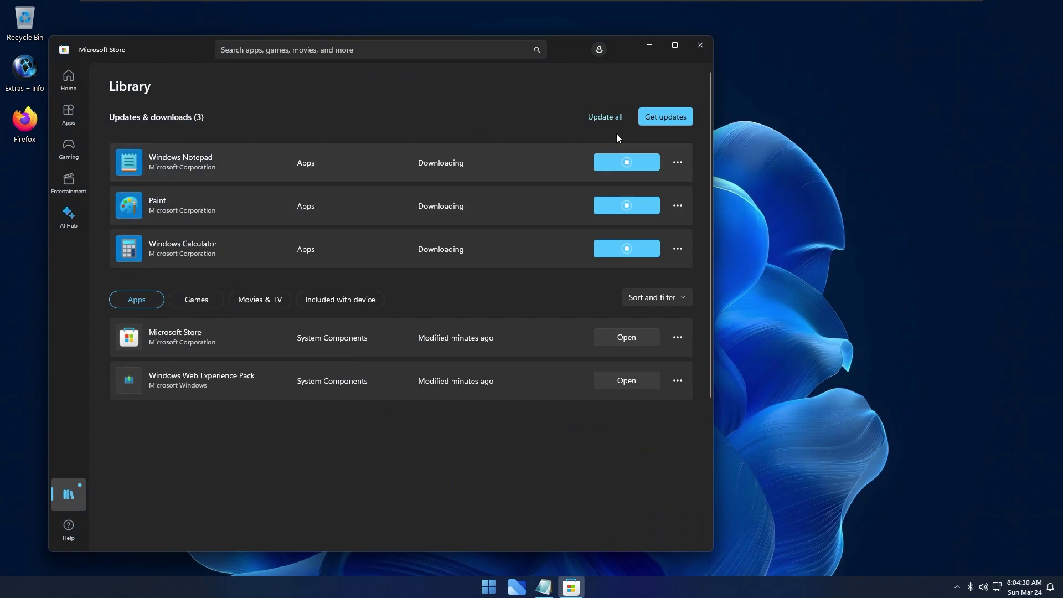
click(673, 122)
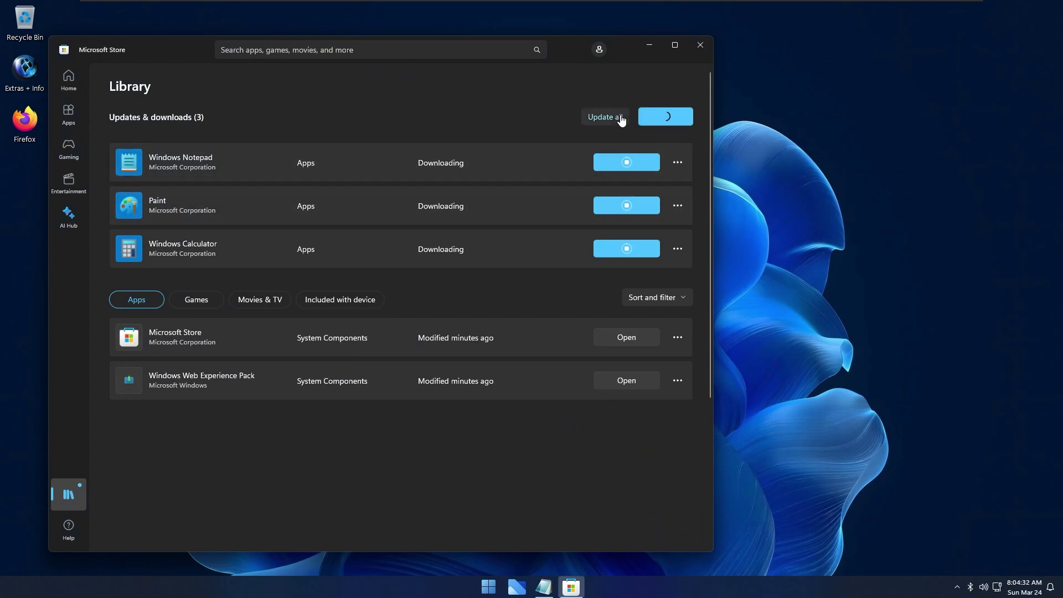
Force the pending Windows Notepad, Paint and Windows Calculator downloads to start now
click(677, 162)
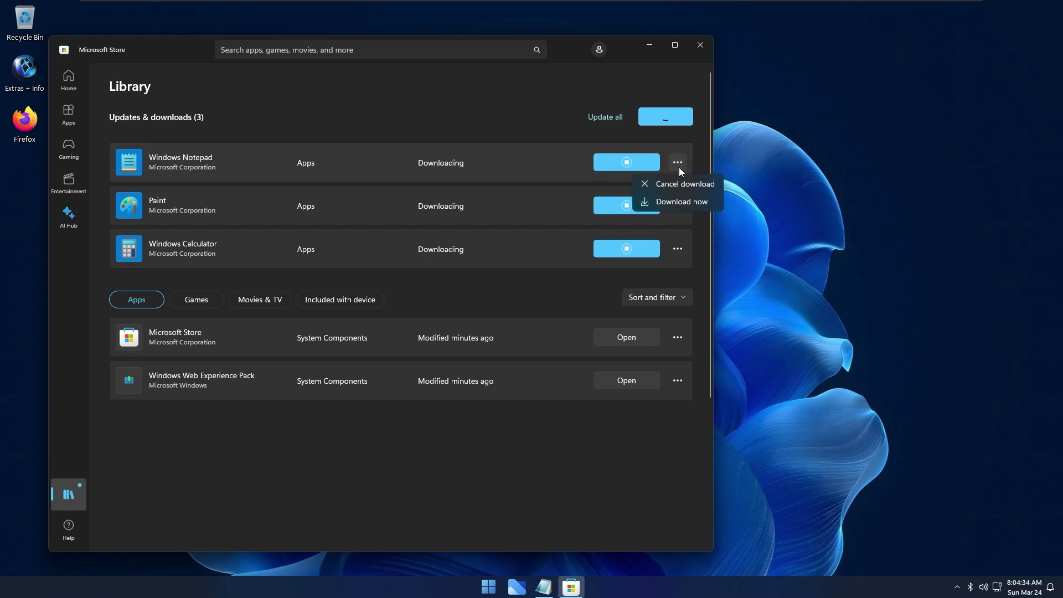
click(679, 205)
click(678, 206)
click(669, 242)
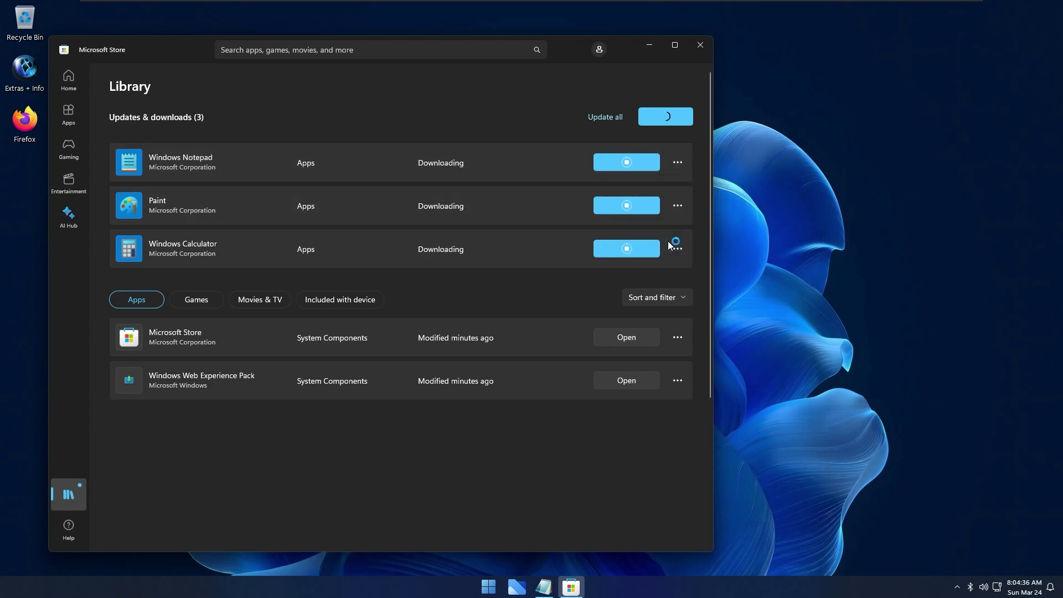
click(671, 248)
click(663, 287)
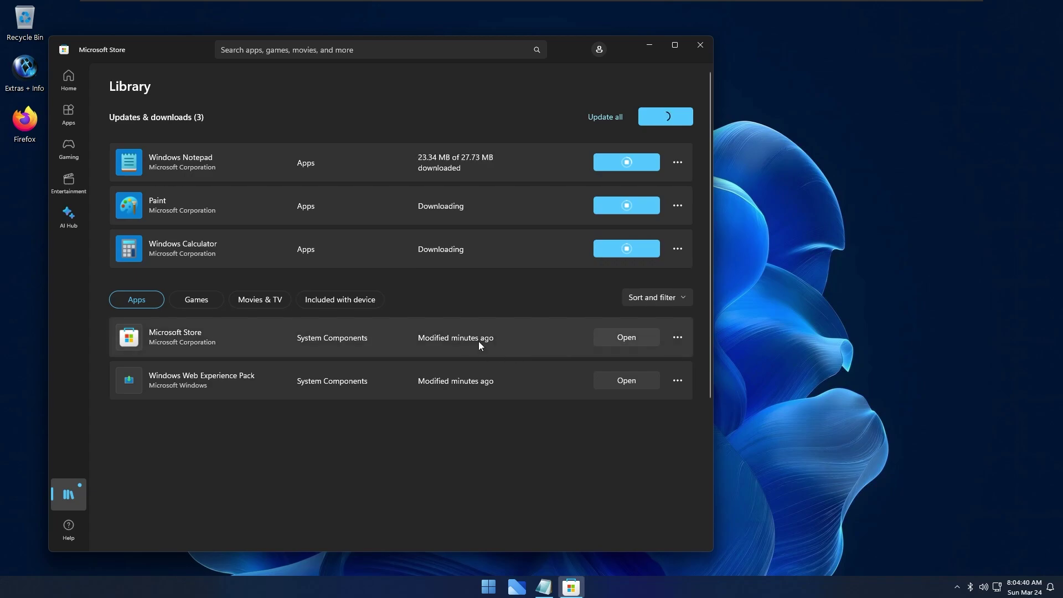
Check the open Notepad window and minimize all windows to show the desktop
key(super+2)
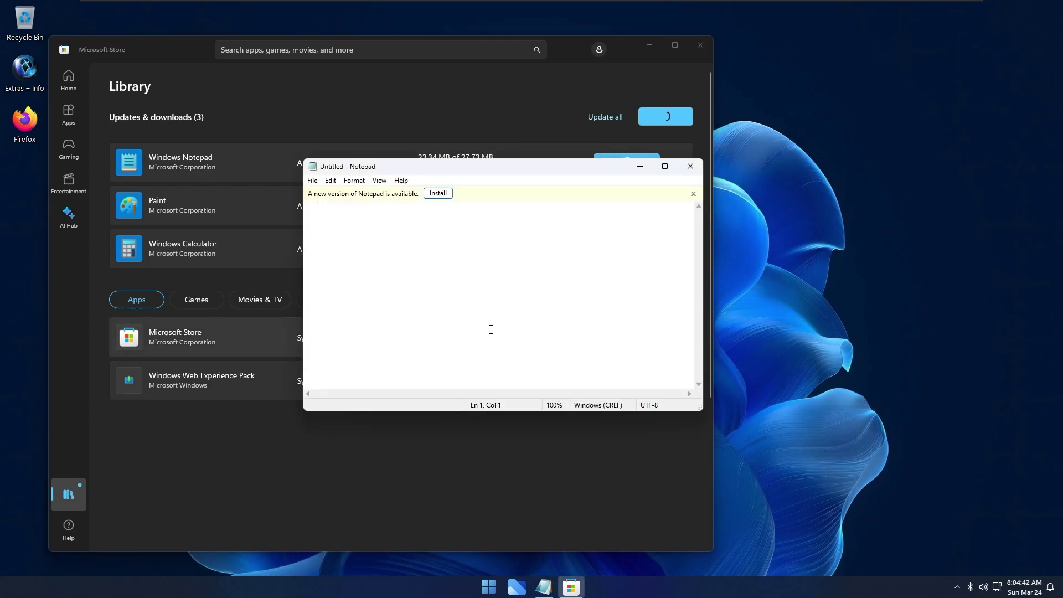
key(alt+tab)
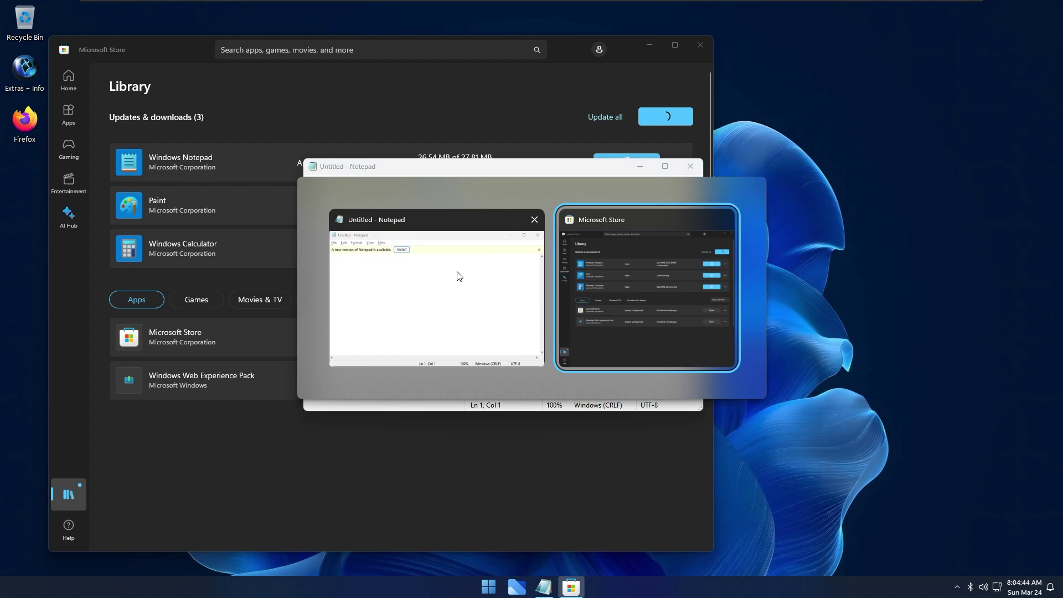
key(super+d)
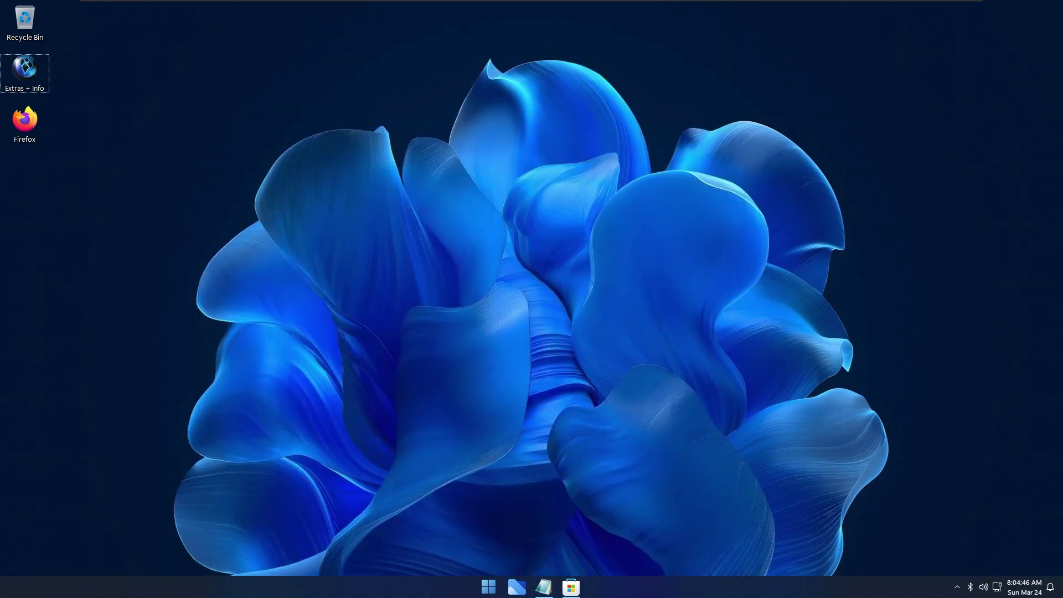
Open the taskbar properties in the StartAllBack configuration
right_click(390, 589)
key(Escape)
right_click(399, 587)
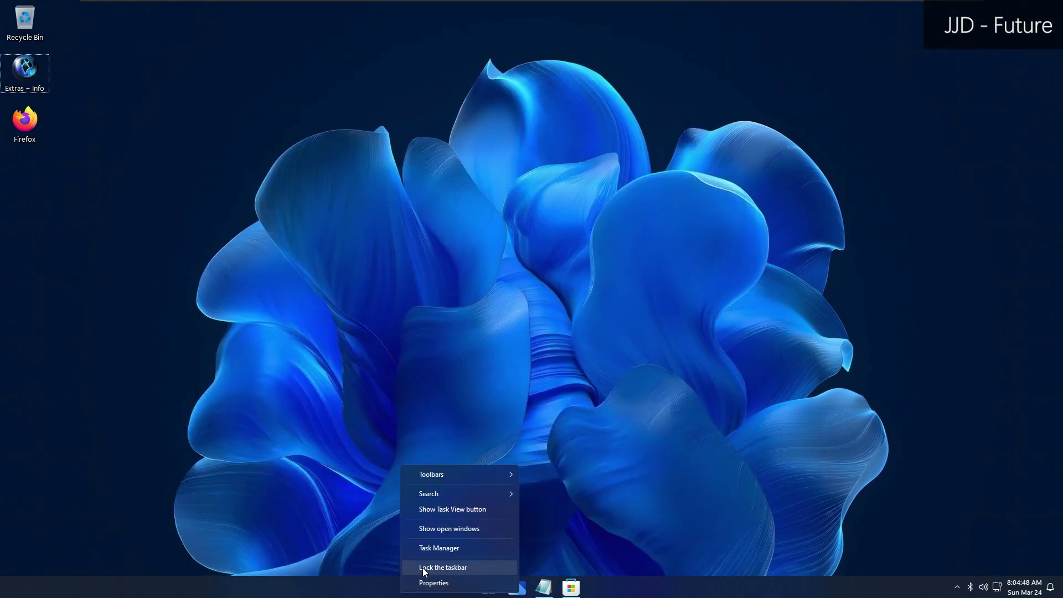
key(Escape)
right_click(412, 582)
click(425, 575)
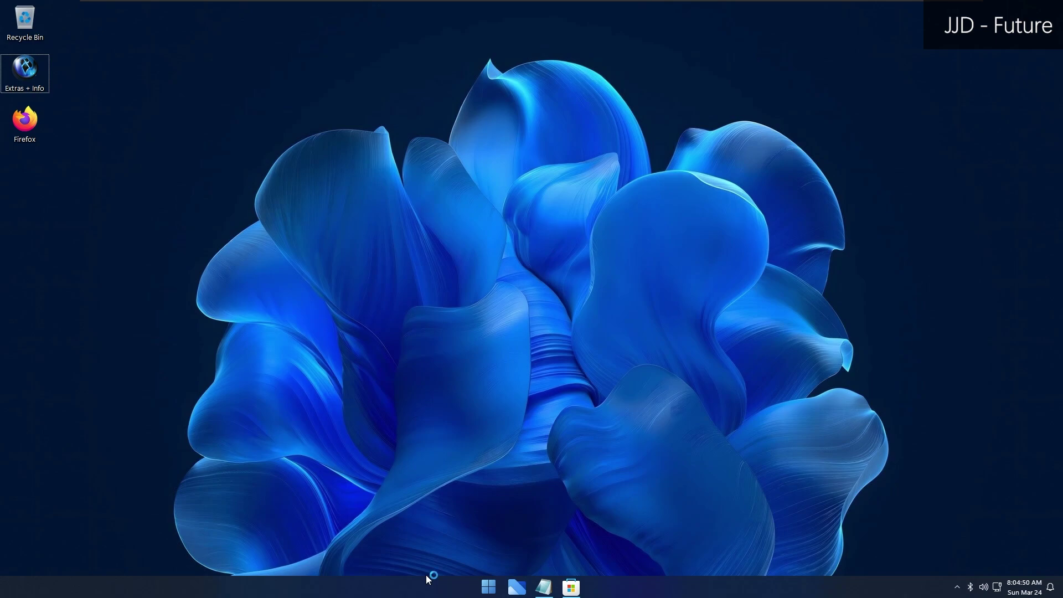
Turn on the Copilot system icon in the StartAllBack tray icon settings
click(381, 229)
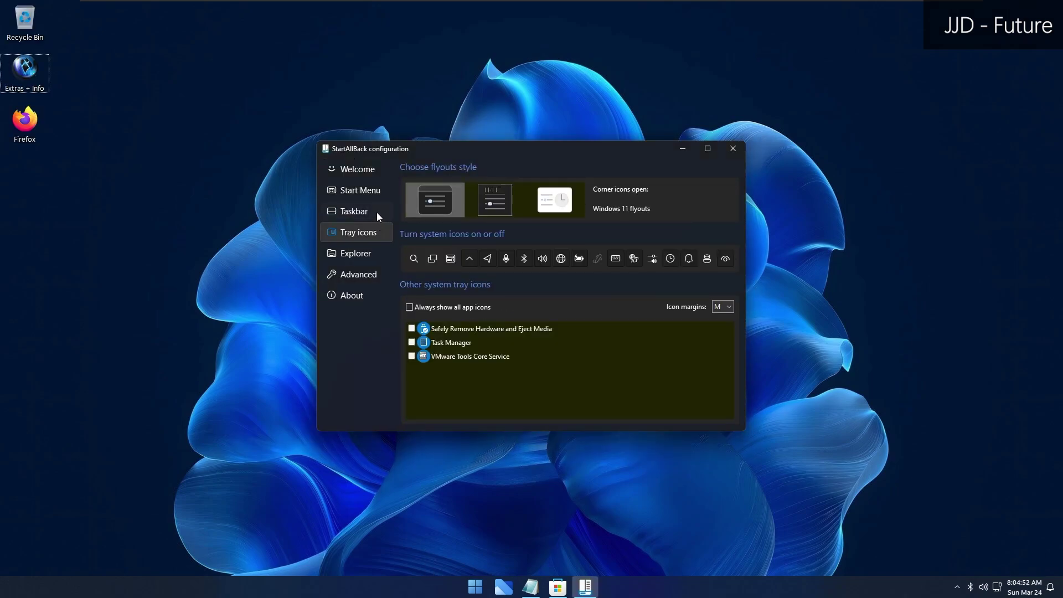
click(376, 211)
click(372, 228)
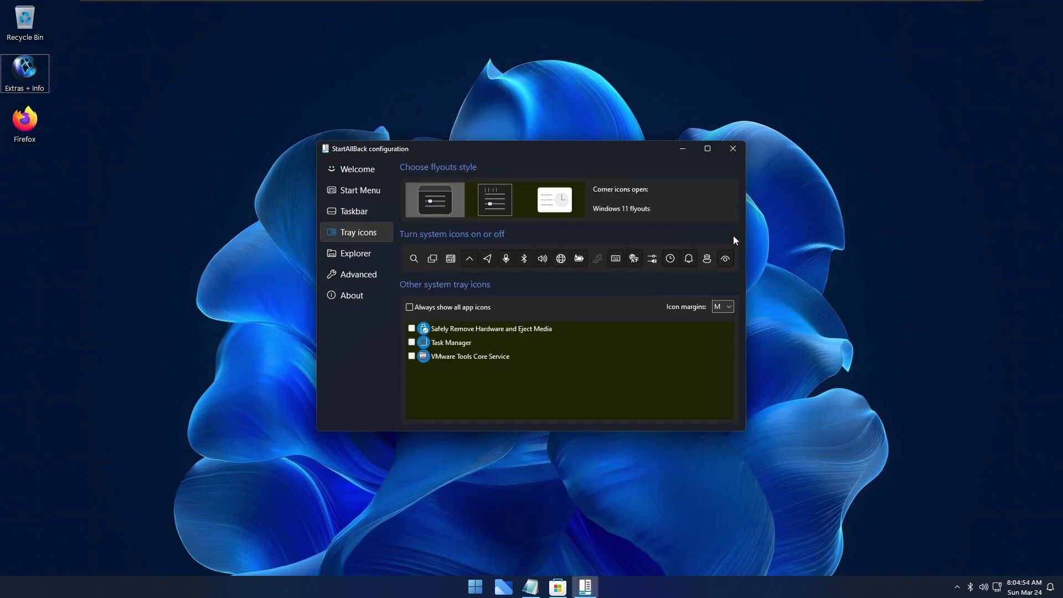
click(726, 263)
click(710, 260)
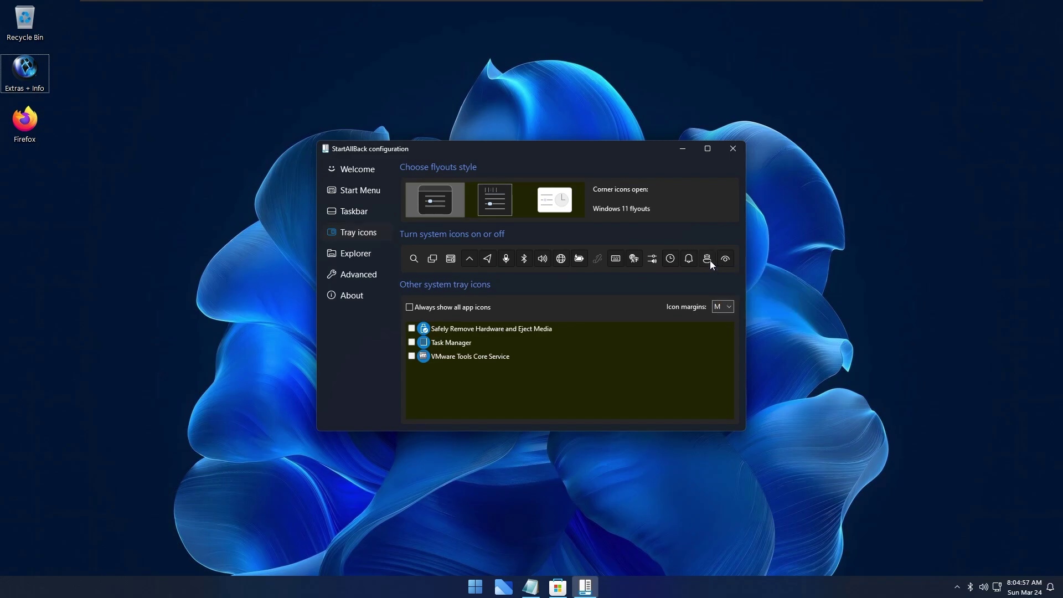
click(709, 259)
click(735, 296)
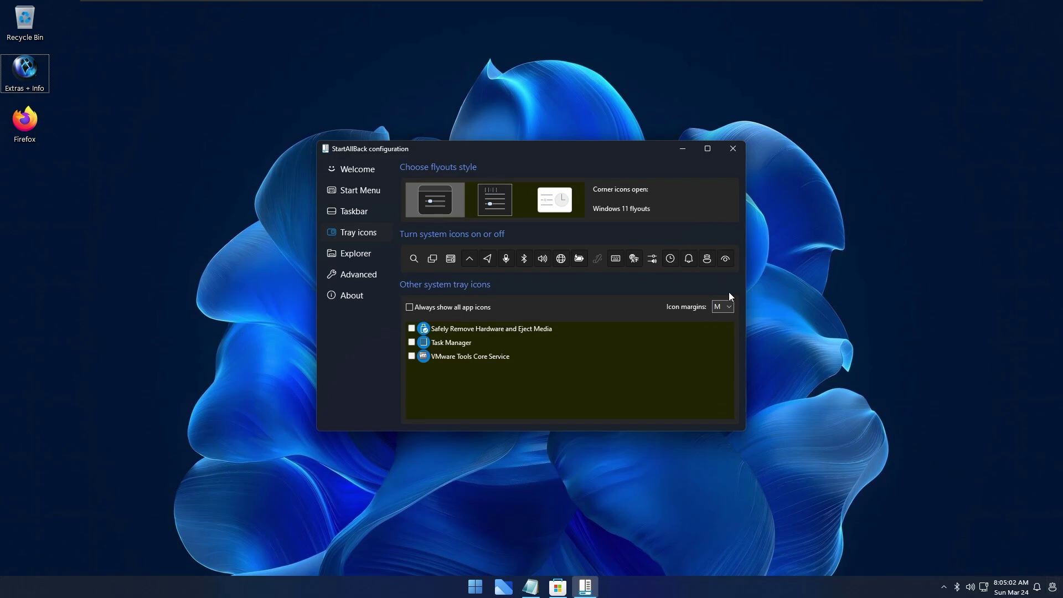
Switch the Copilot tray icon to its alternate icon style and back again
click(705, 259)
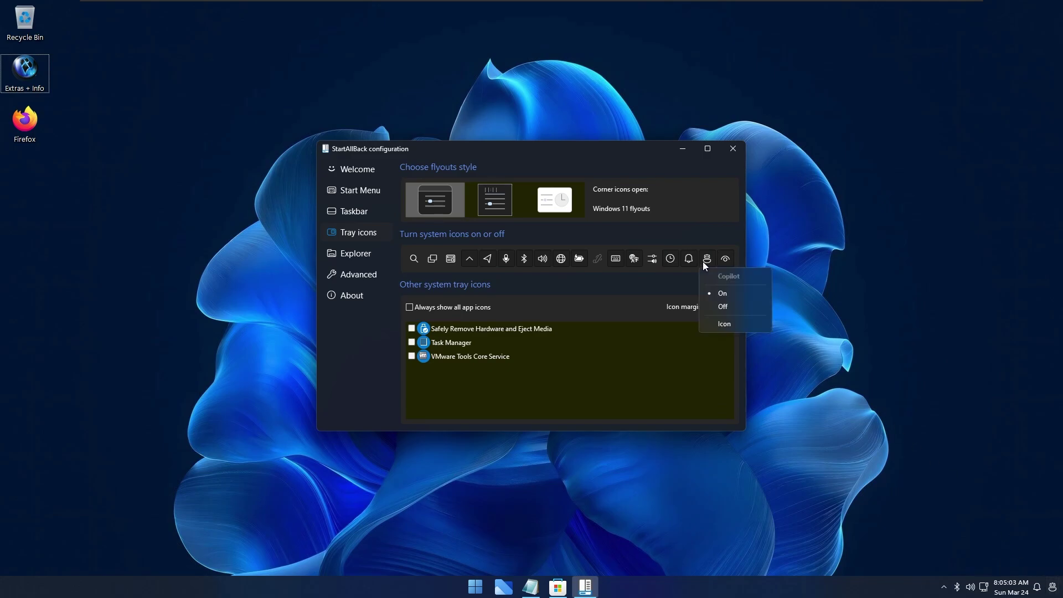
click(730, 311)
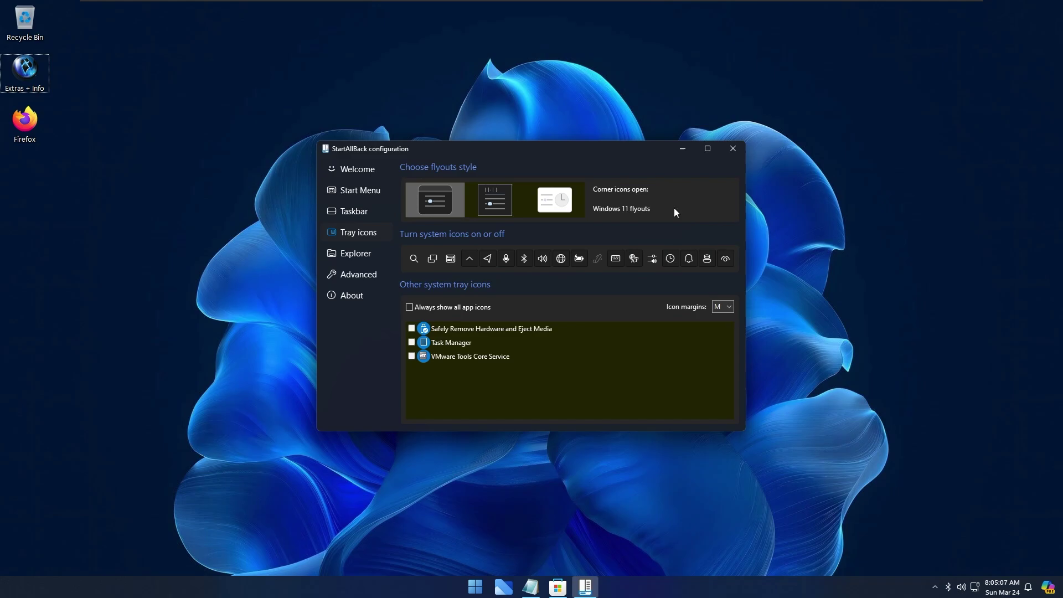
click(706, 260)
click(733, 323)
Turn off the Copilot tray icon and close the StartAllBack configuration
click(707, 260)
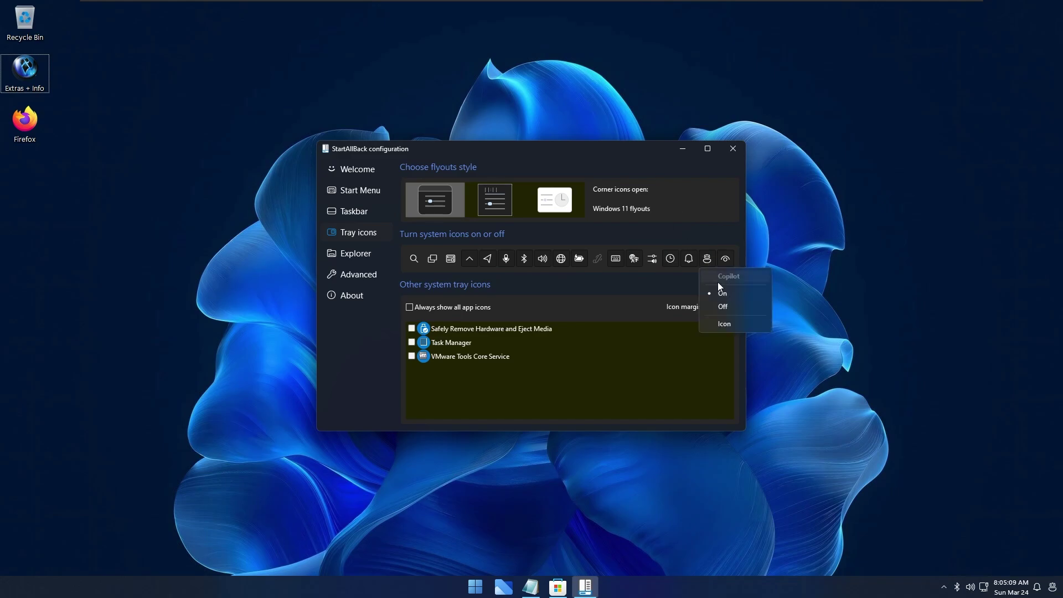
click(735, 308)
key(Escape)
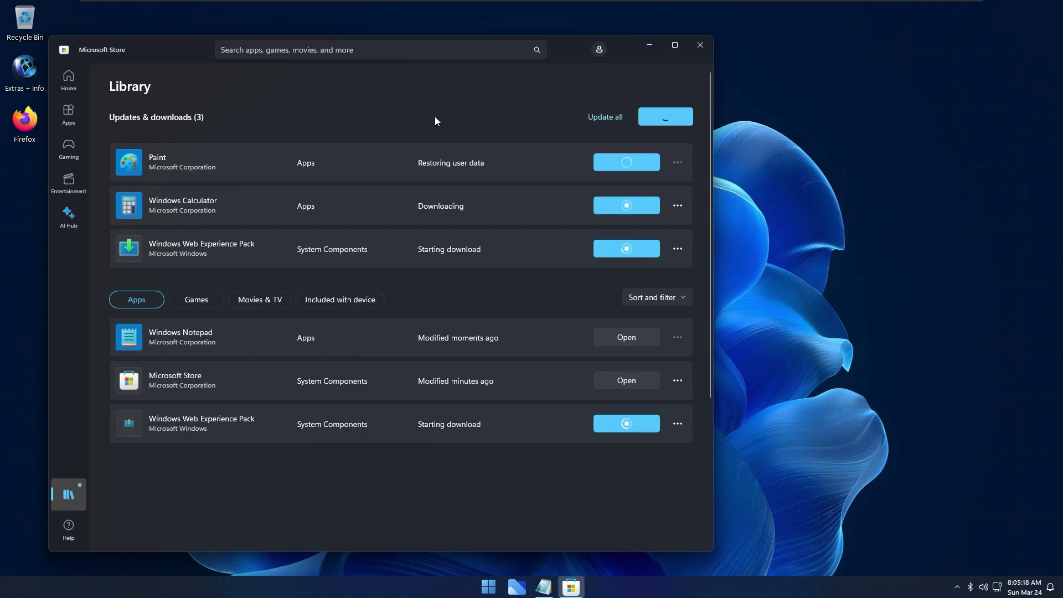
Run the notepad command to check which Notepad version it launches, and close the window
key(super+r)
text(notea)
key(BackSpace)
text(pad)
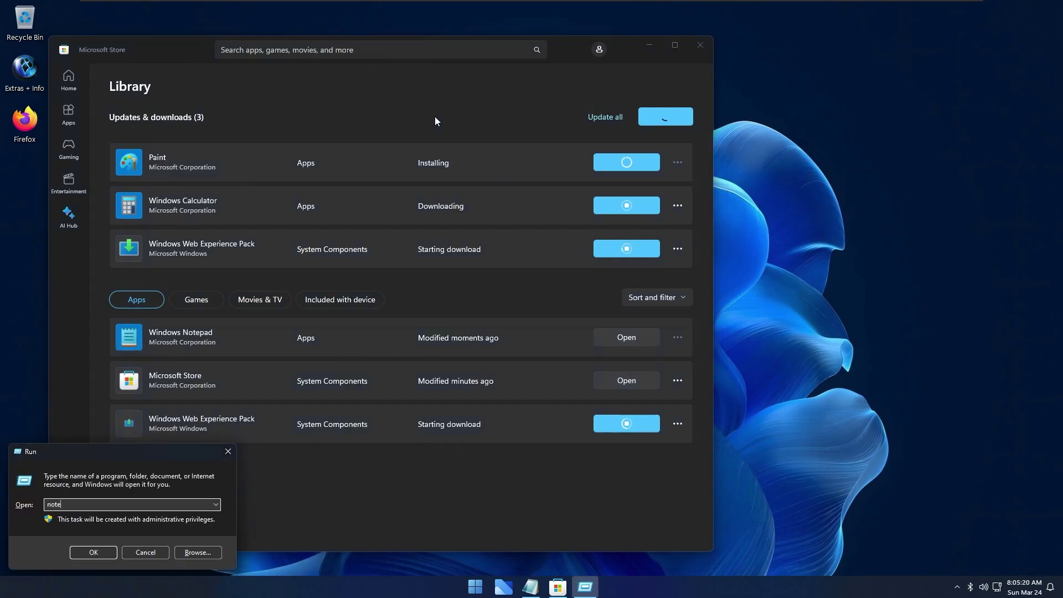
key(Return)
key(alt+F4)
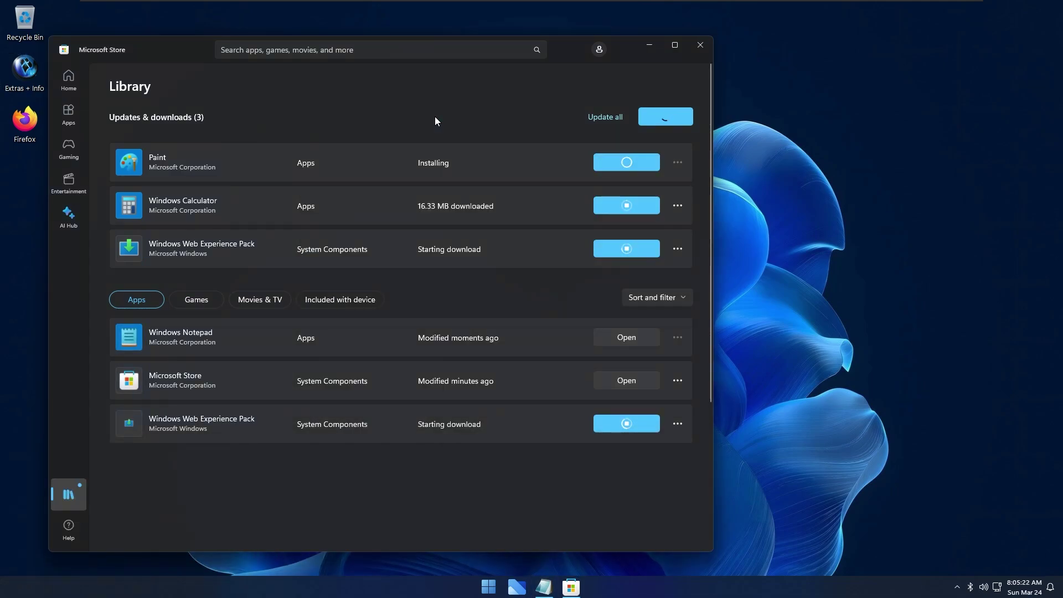
Launch Notepad again with the notepad run command and close the window that opens
key(super+r)
text(tep)
key(Return)
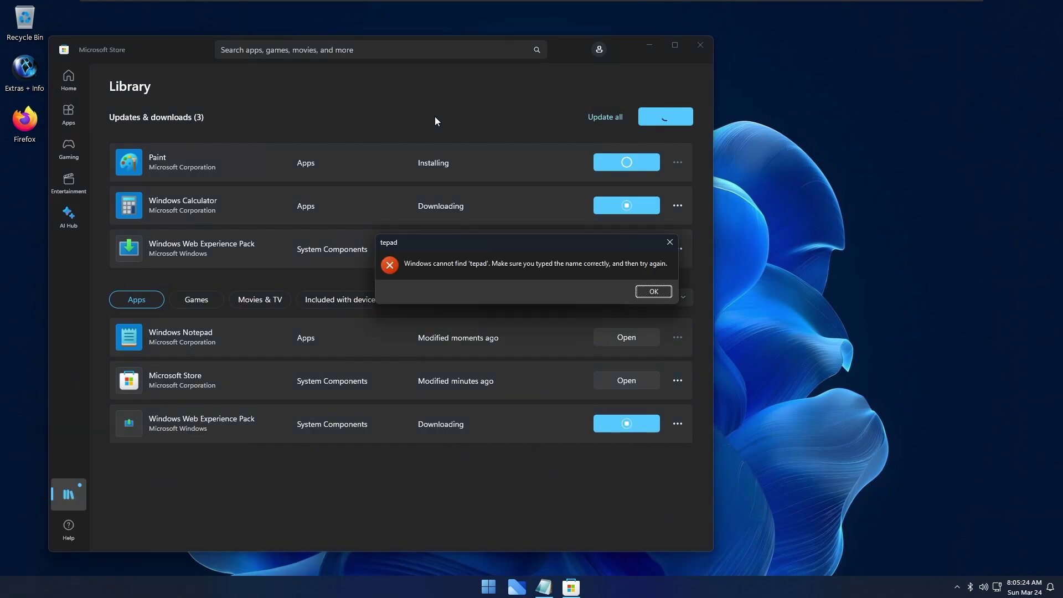
key(Return)
text(notepad)
key(Return)
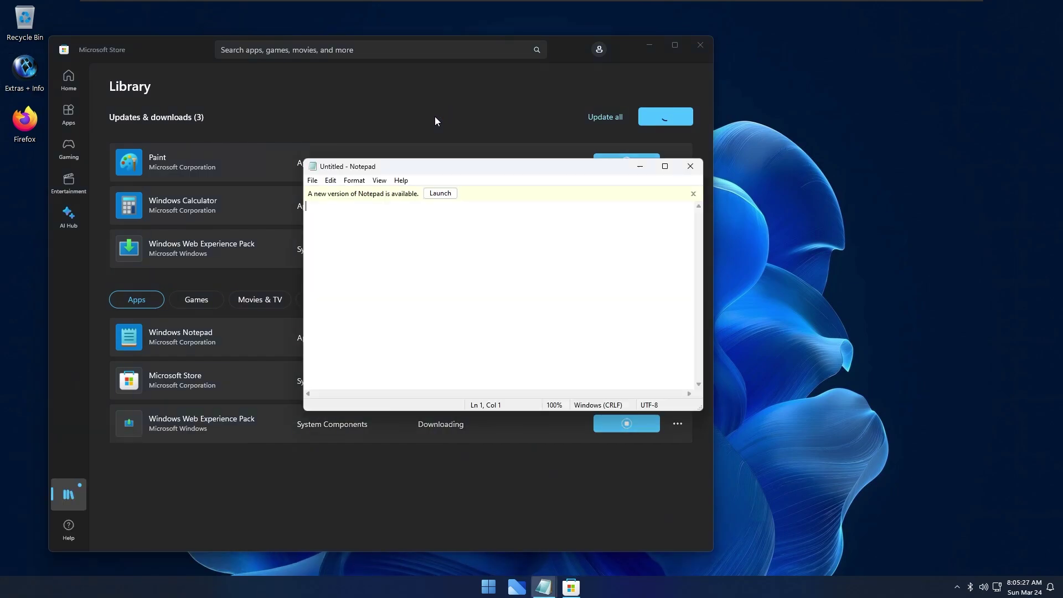
key(alt+F4)
Launch the newly installed Notepad from the Apps folder of the Start menu
key(super)
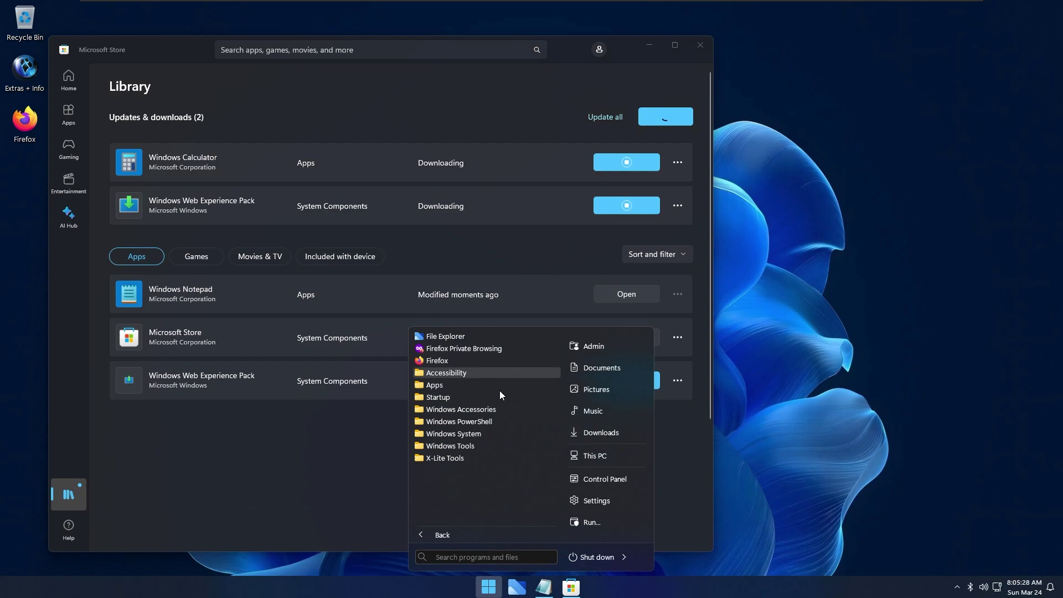
click(468, 387)
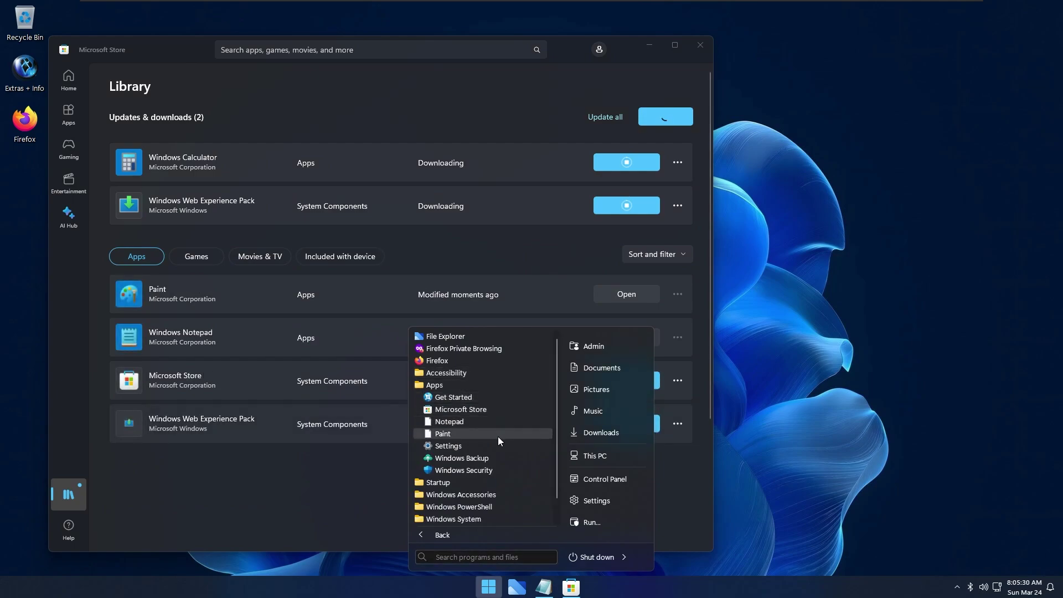
click(449, 421)
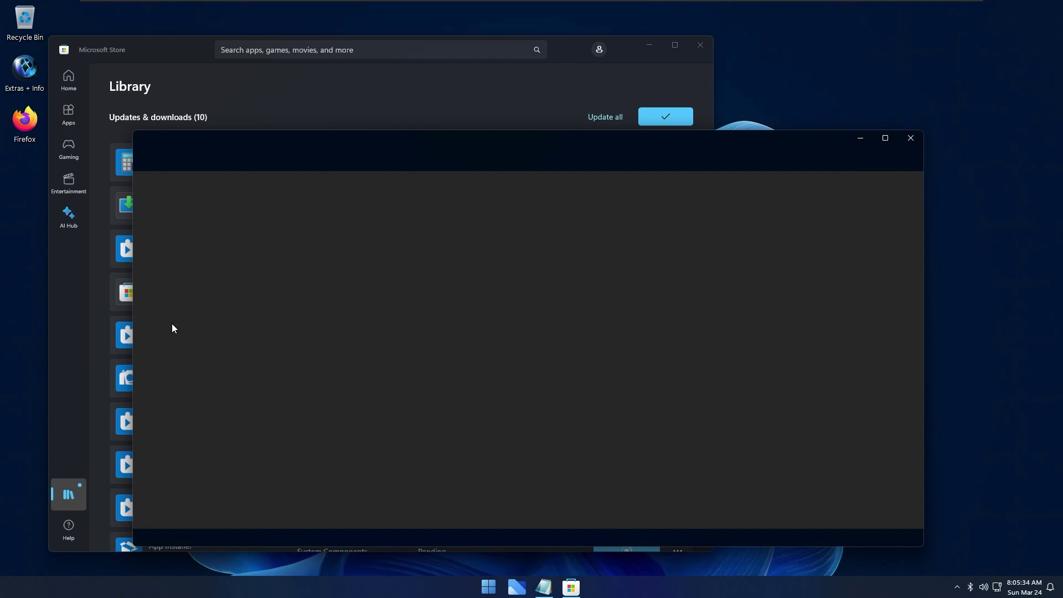
Review the updates and downloads queue in the Microsoft Store Library and close the Store
click(92, 372)
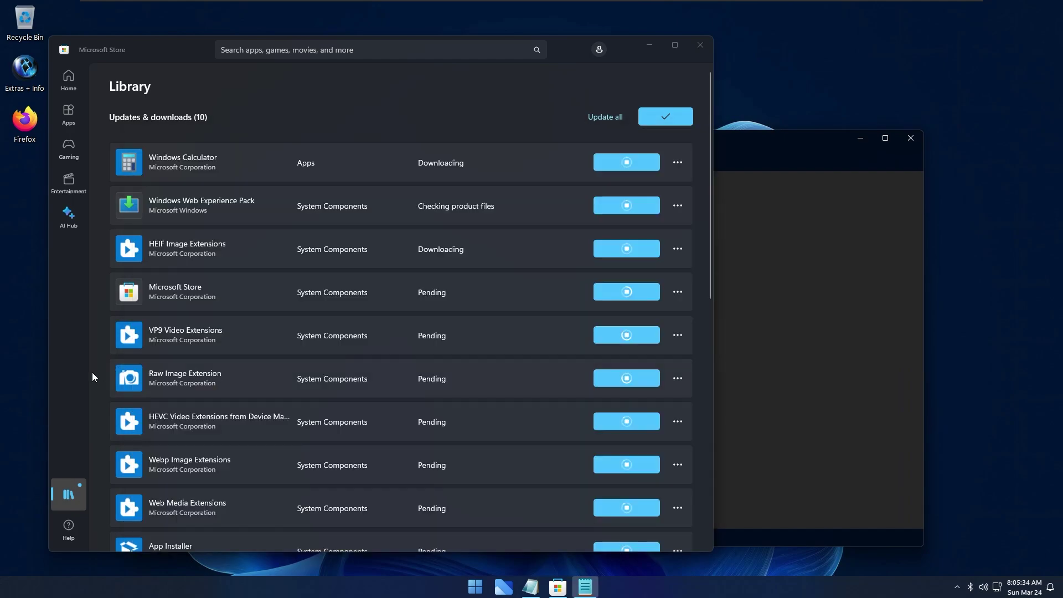
scroll(171, 413, down, 5)
scroll(185, 423, up, 3)
key(alt+F4)
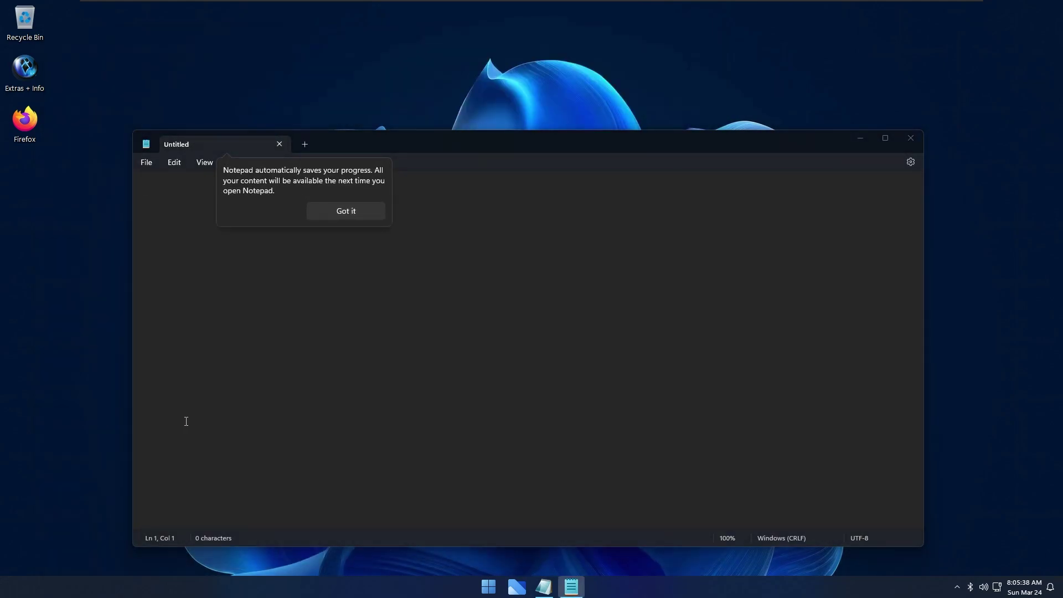
Show the App execution aliases page under Advanced app settings in Windows Settings
key(super+i)
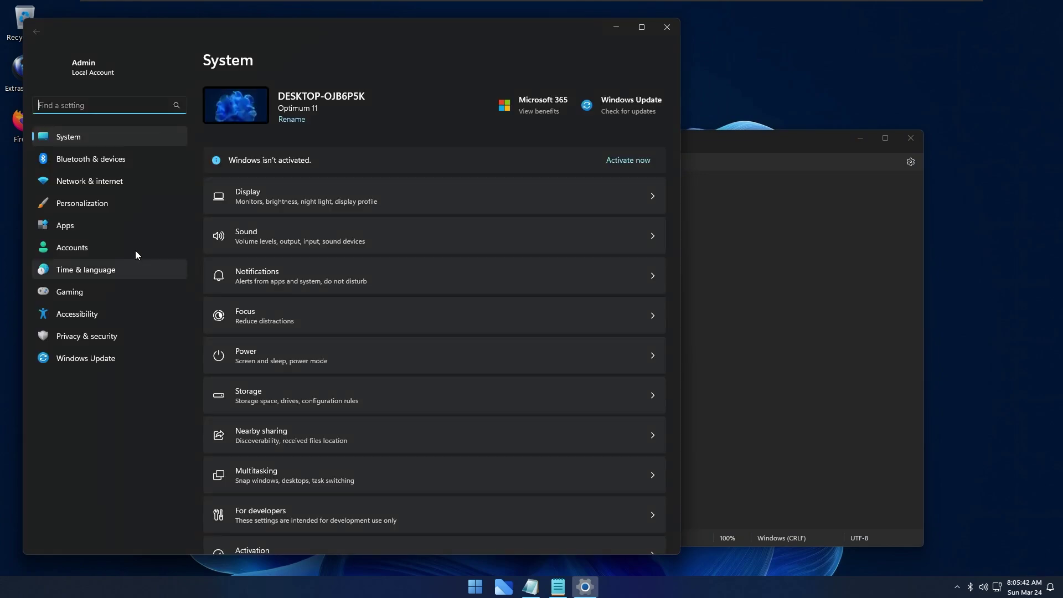
click(137, 225)
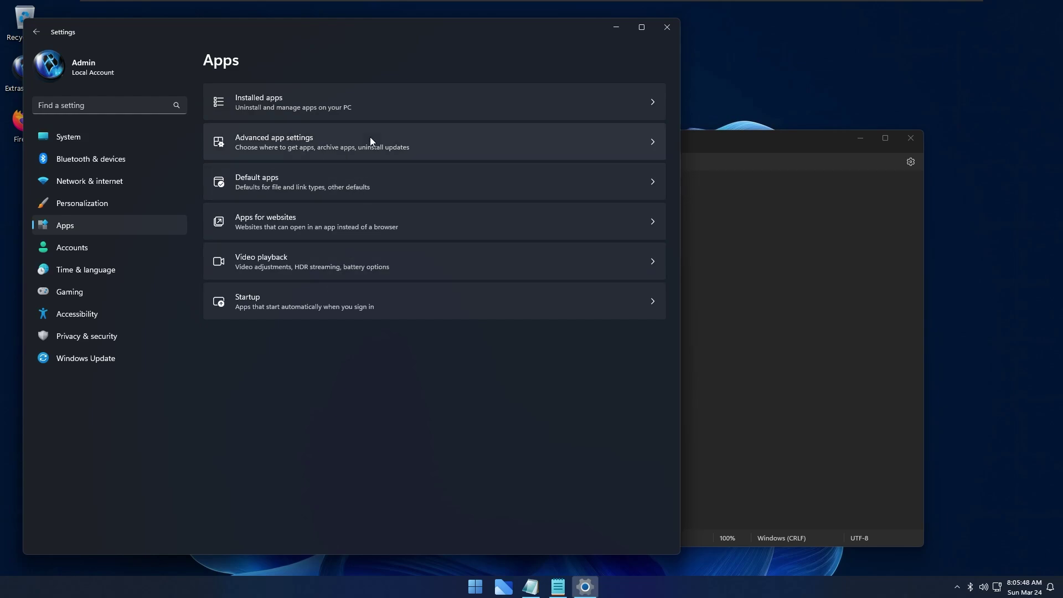
click(350, 135)
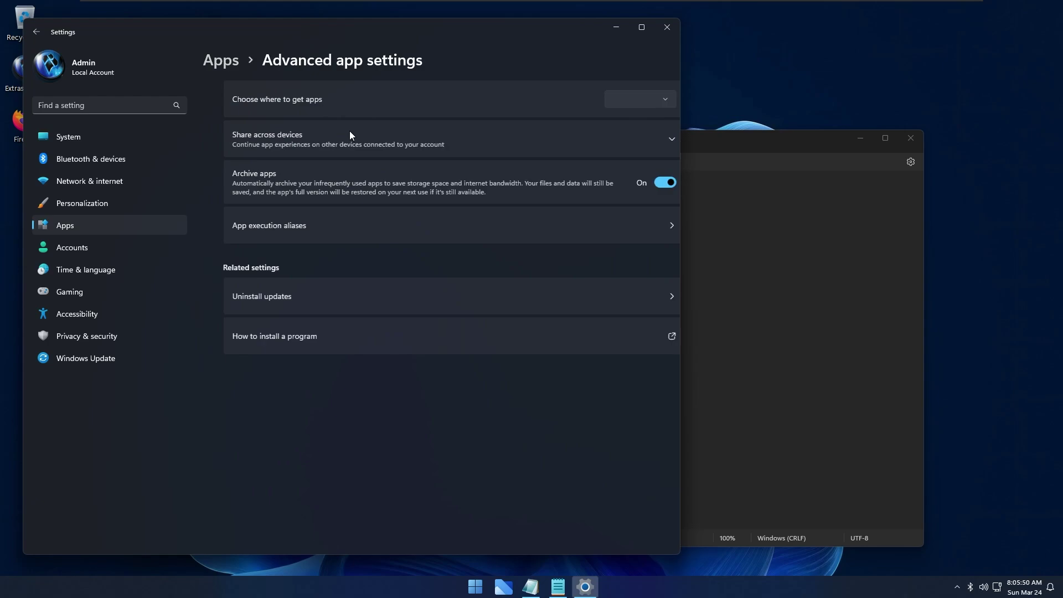
click(324, 228)
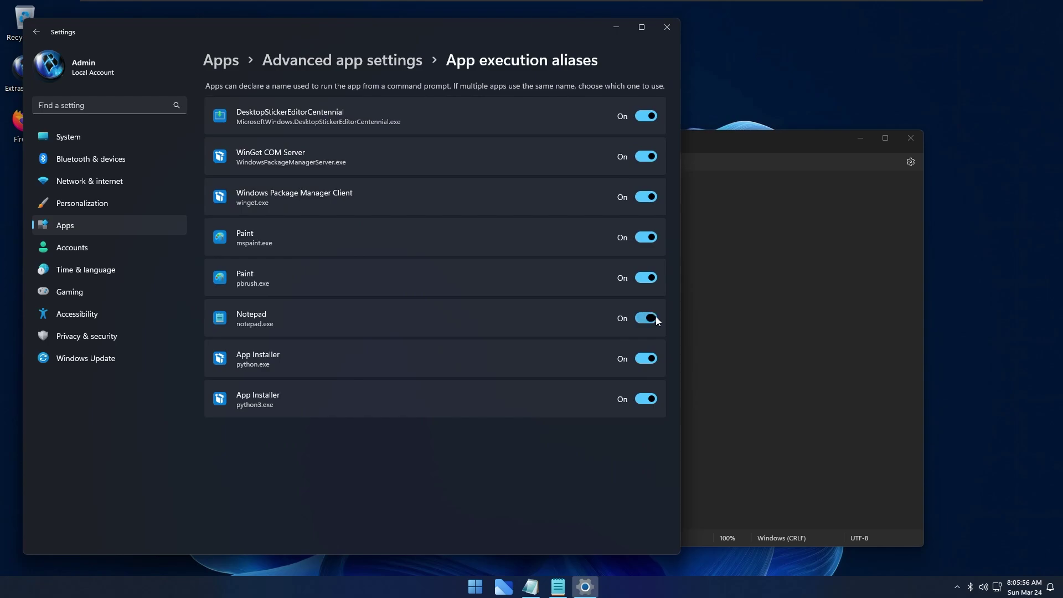
Run the notepad command with the notepad.exe execution alias turned off
key(super+r)
text(notepad)
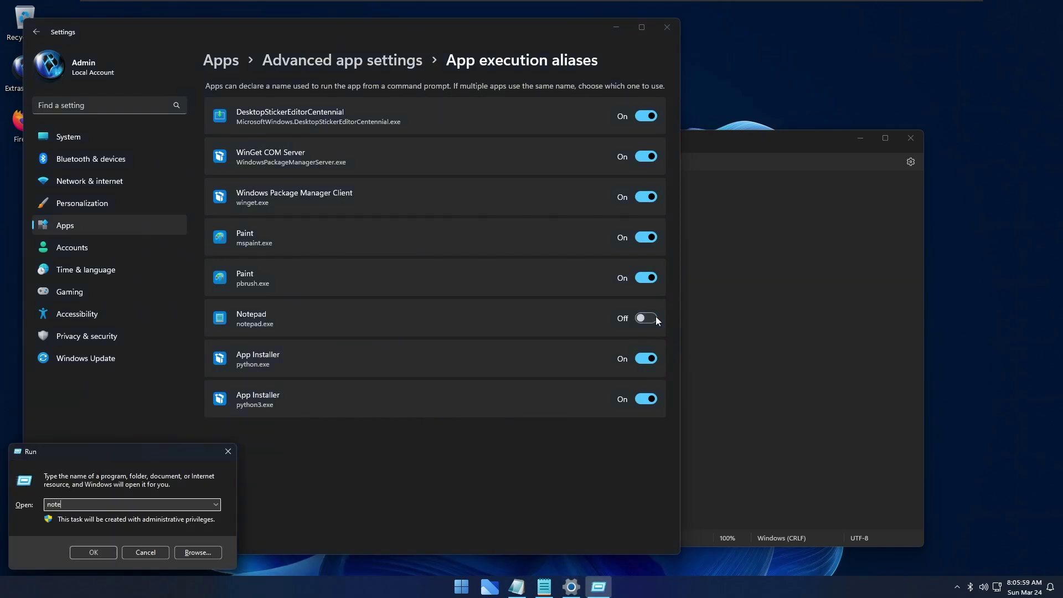
key(Return)
Turn the notepad.exe execution alias back on and run the notepad command to test it
click(655, 316)
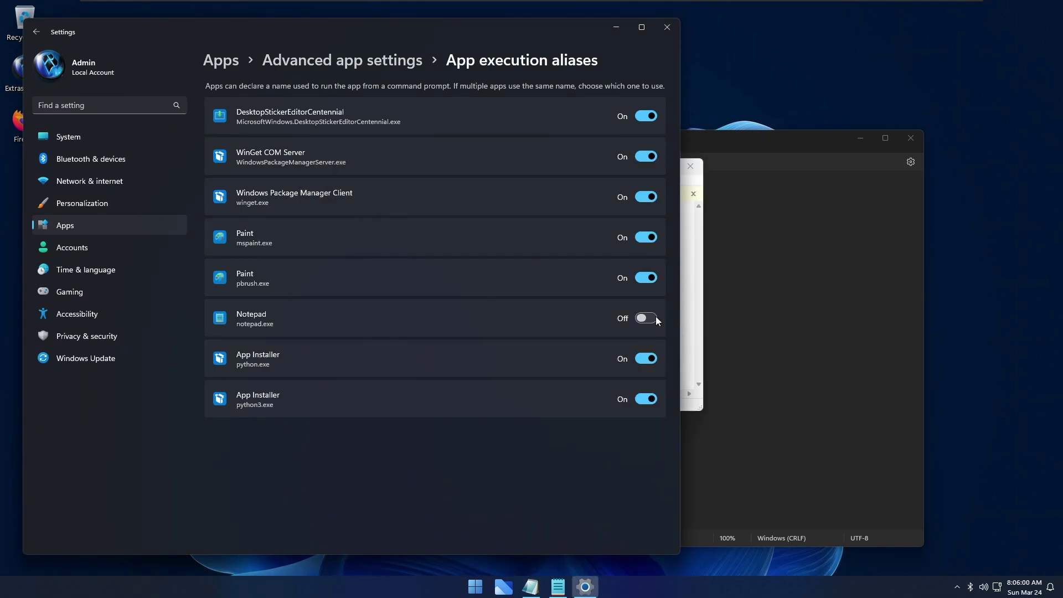
click(655, 317)
key(super+r)
text(notepad)
key(Return)
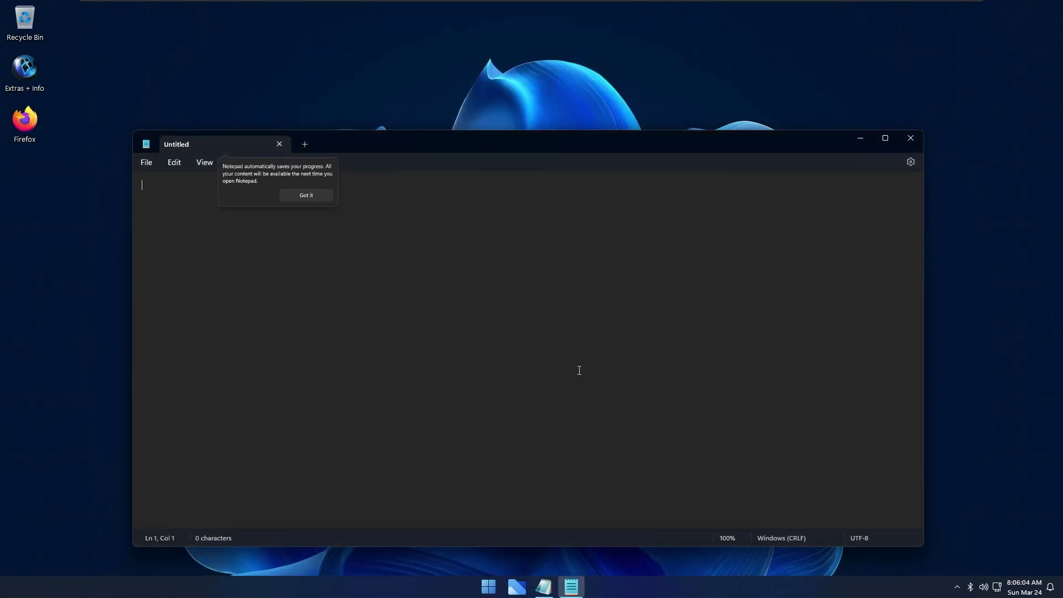
Expand the Apps folder in the Start menu, examine the installed apps, and close the list
key(super)
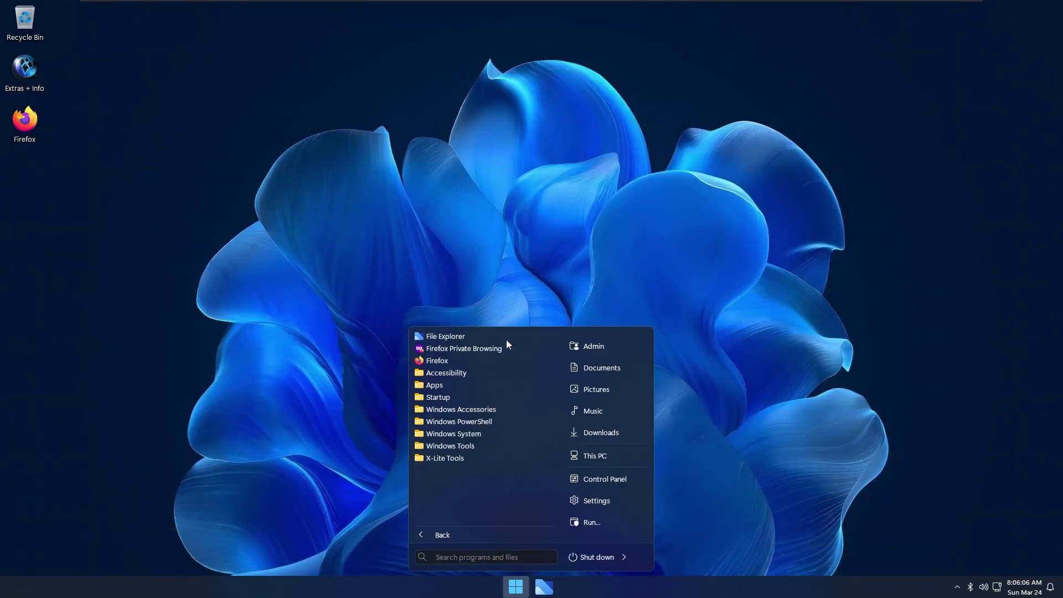
click(493, 385)
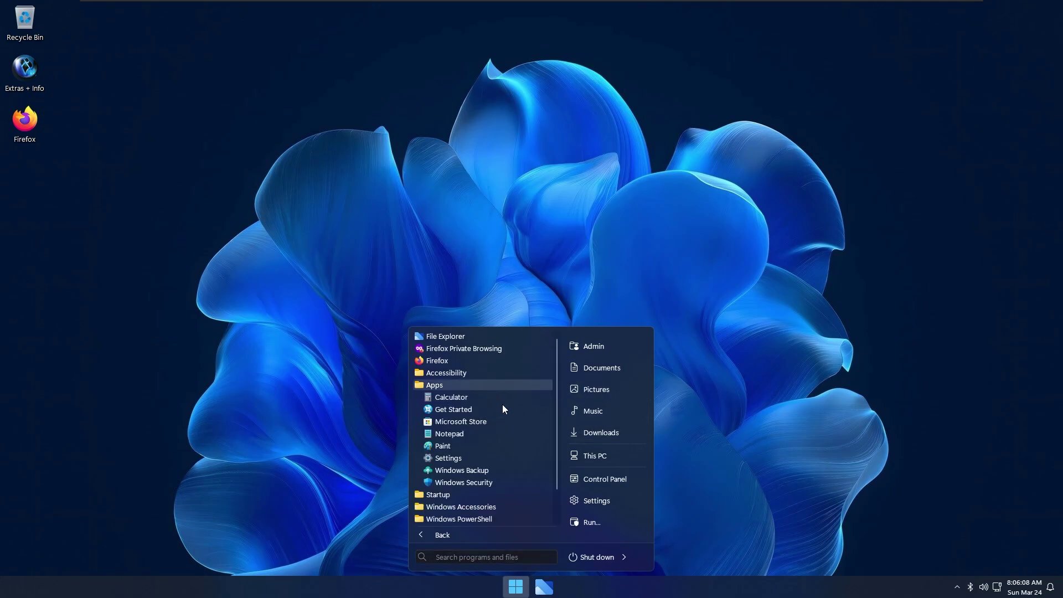
scroll(508, 416, down, 1)
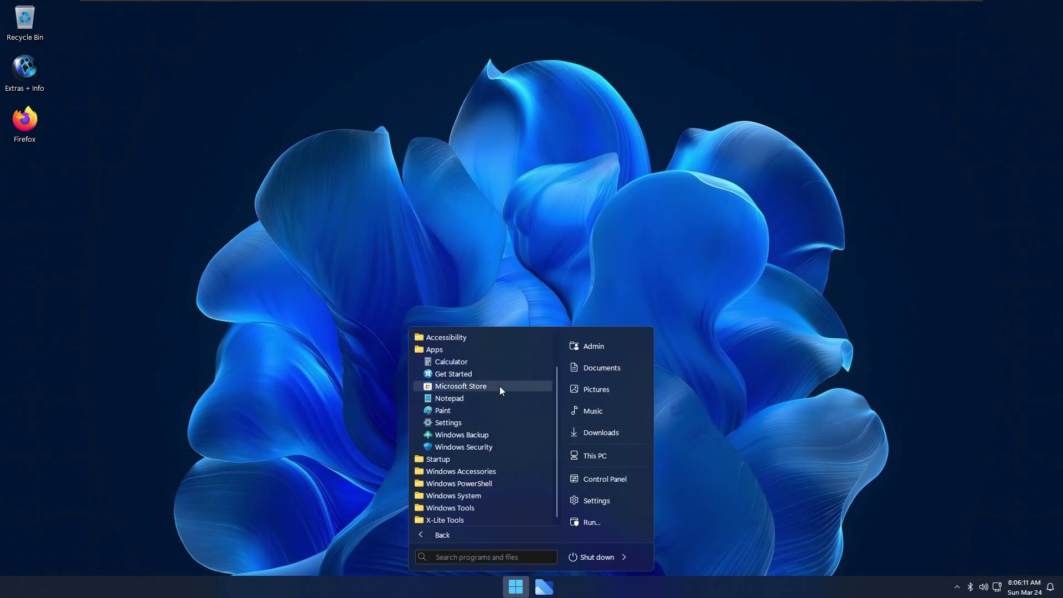
click(479, 316)
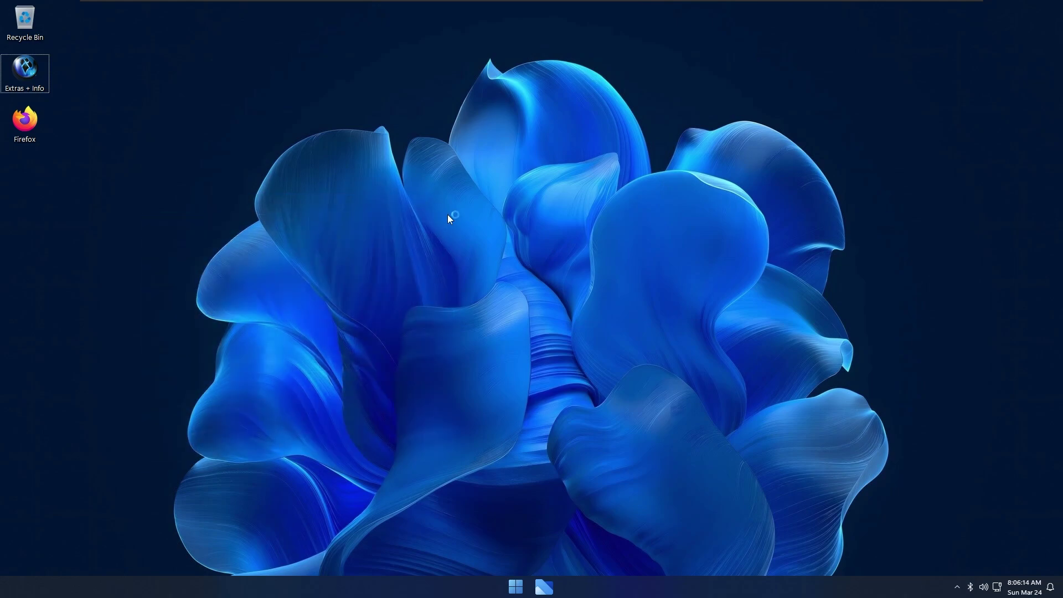
Check memory and CPU usage on the Performance page of Task Manager
key(ctrl+shift+Escape)
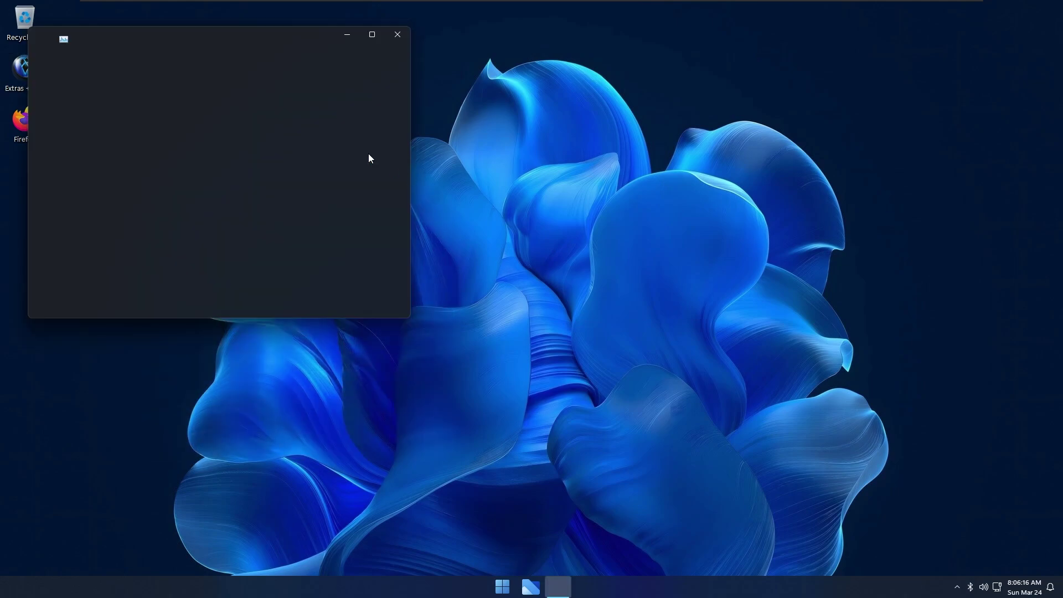
click(40, 114)
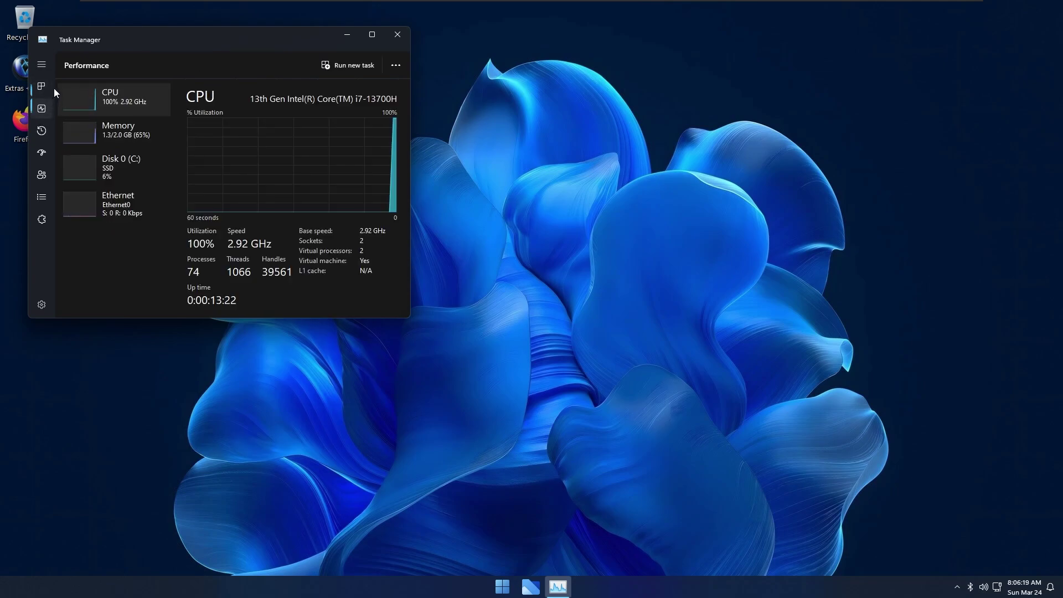
click(113, 124)
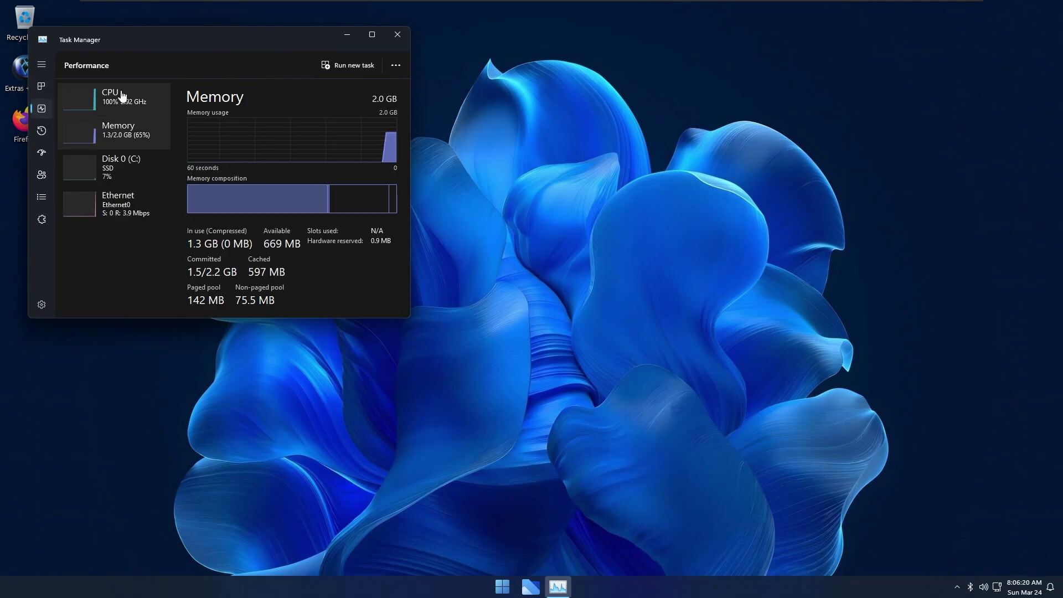
click(90, 97)
Show the properties of the C: drive from This PC to check its disk usage
key(super+e)
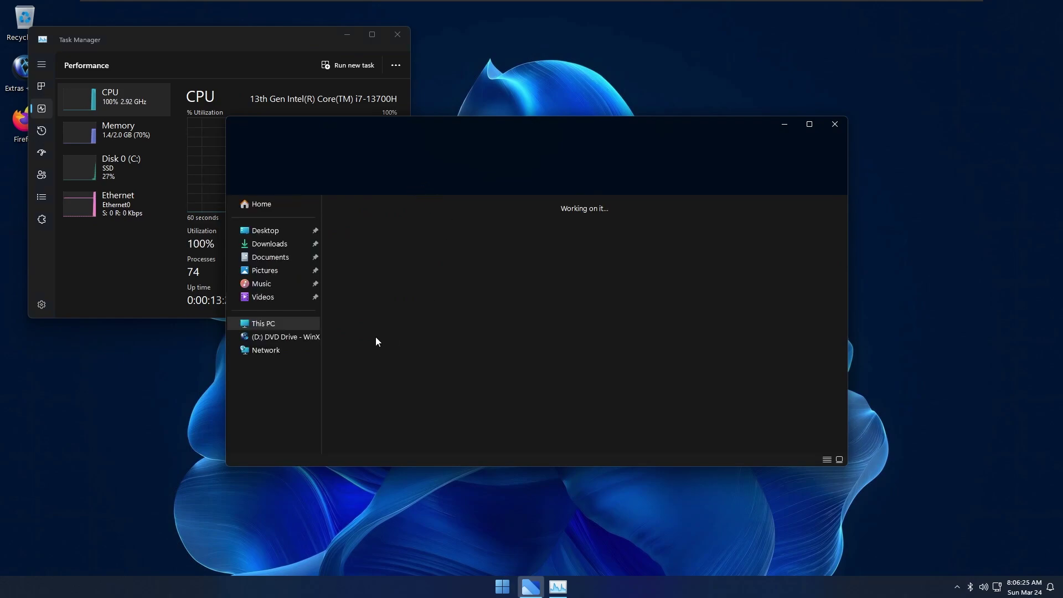
drag(375, 337, 421, 265)
drag(425, 253, 428, 249)
key(alt+Return)
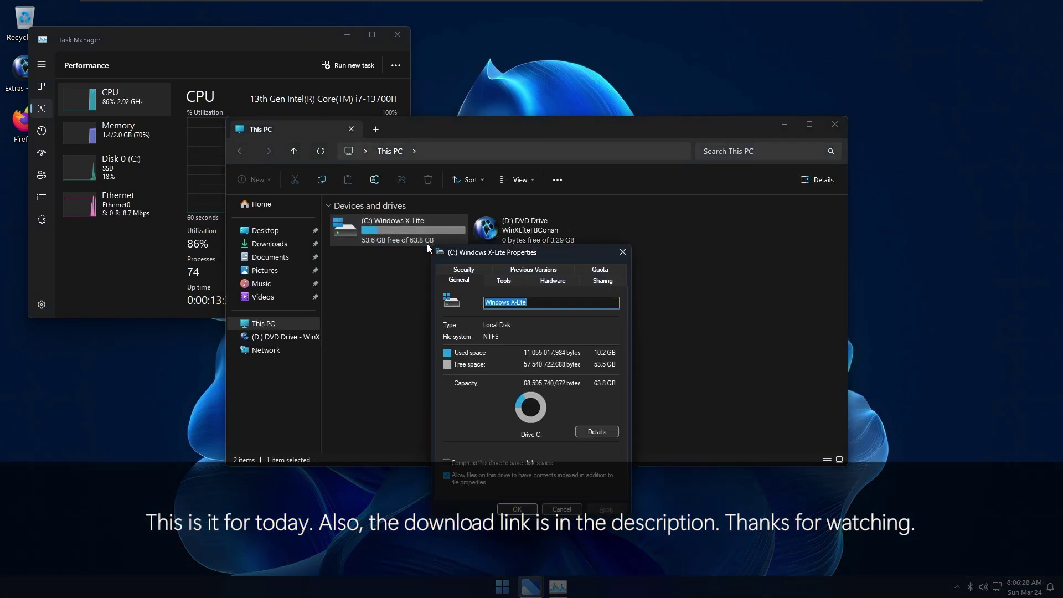